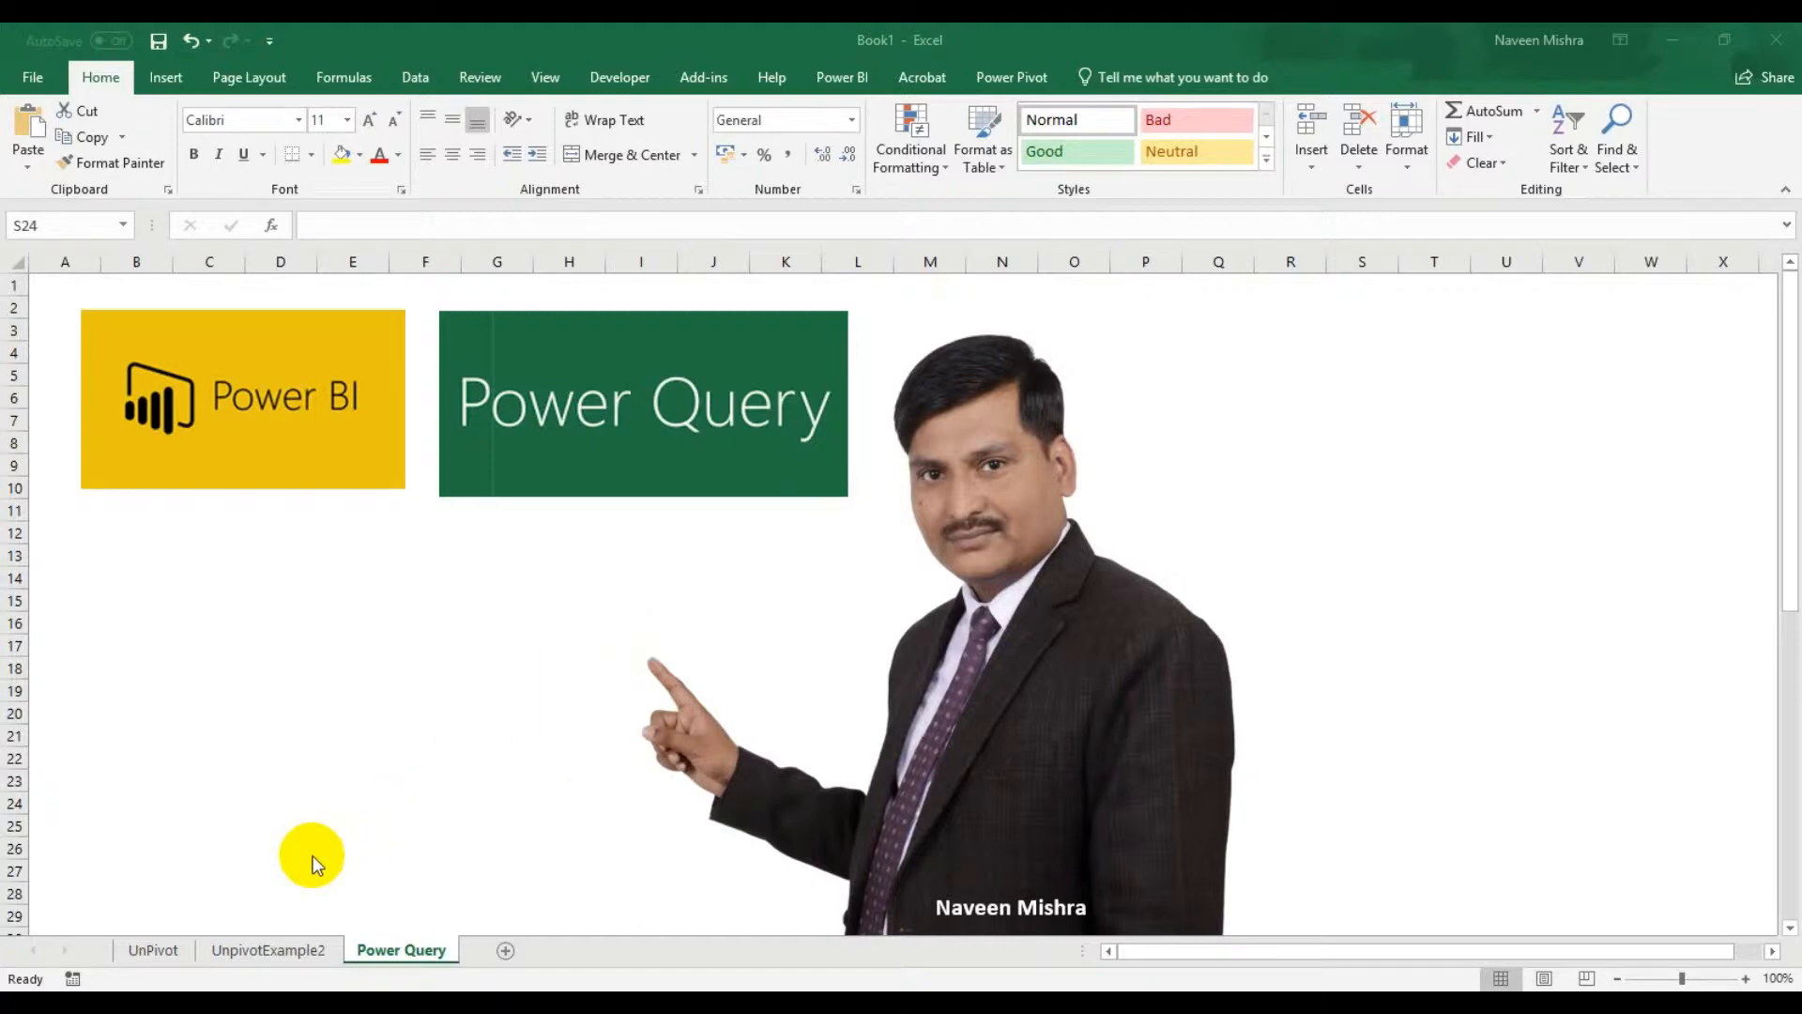
# Look over the cross-tab data on the UnPivot and UnpivotExample2 sheets, ending on the UnPivot sheet
pyautogui.click(161, 950)
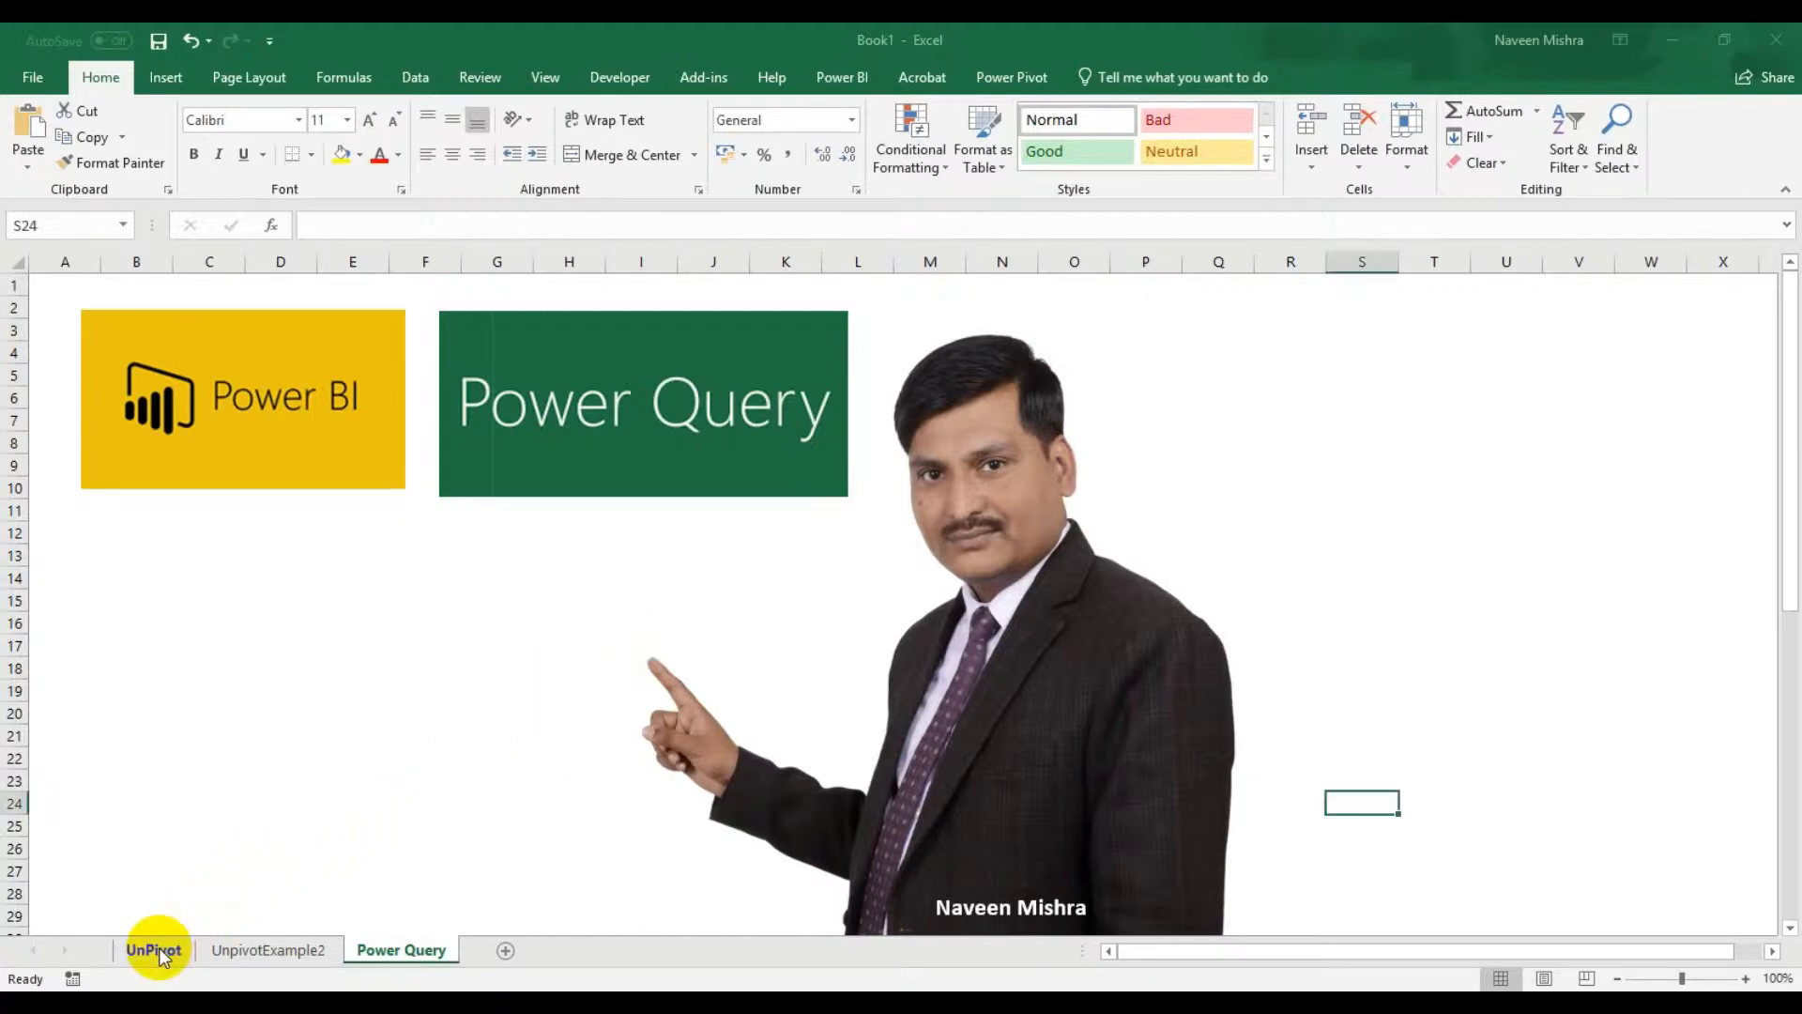
pyautogui.click(161, 950)
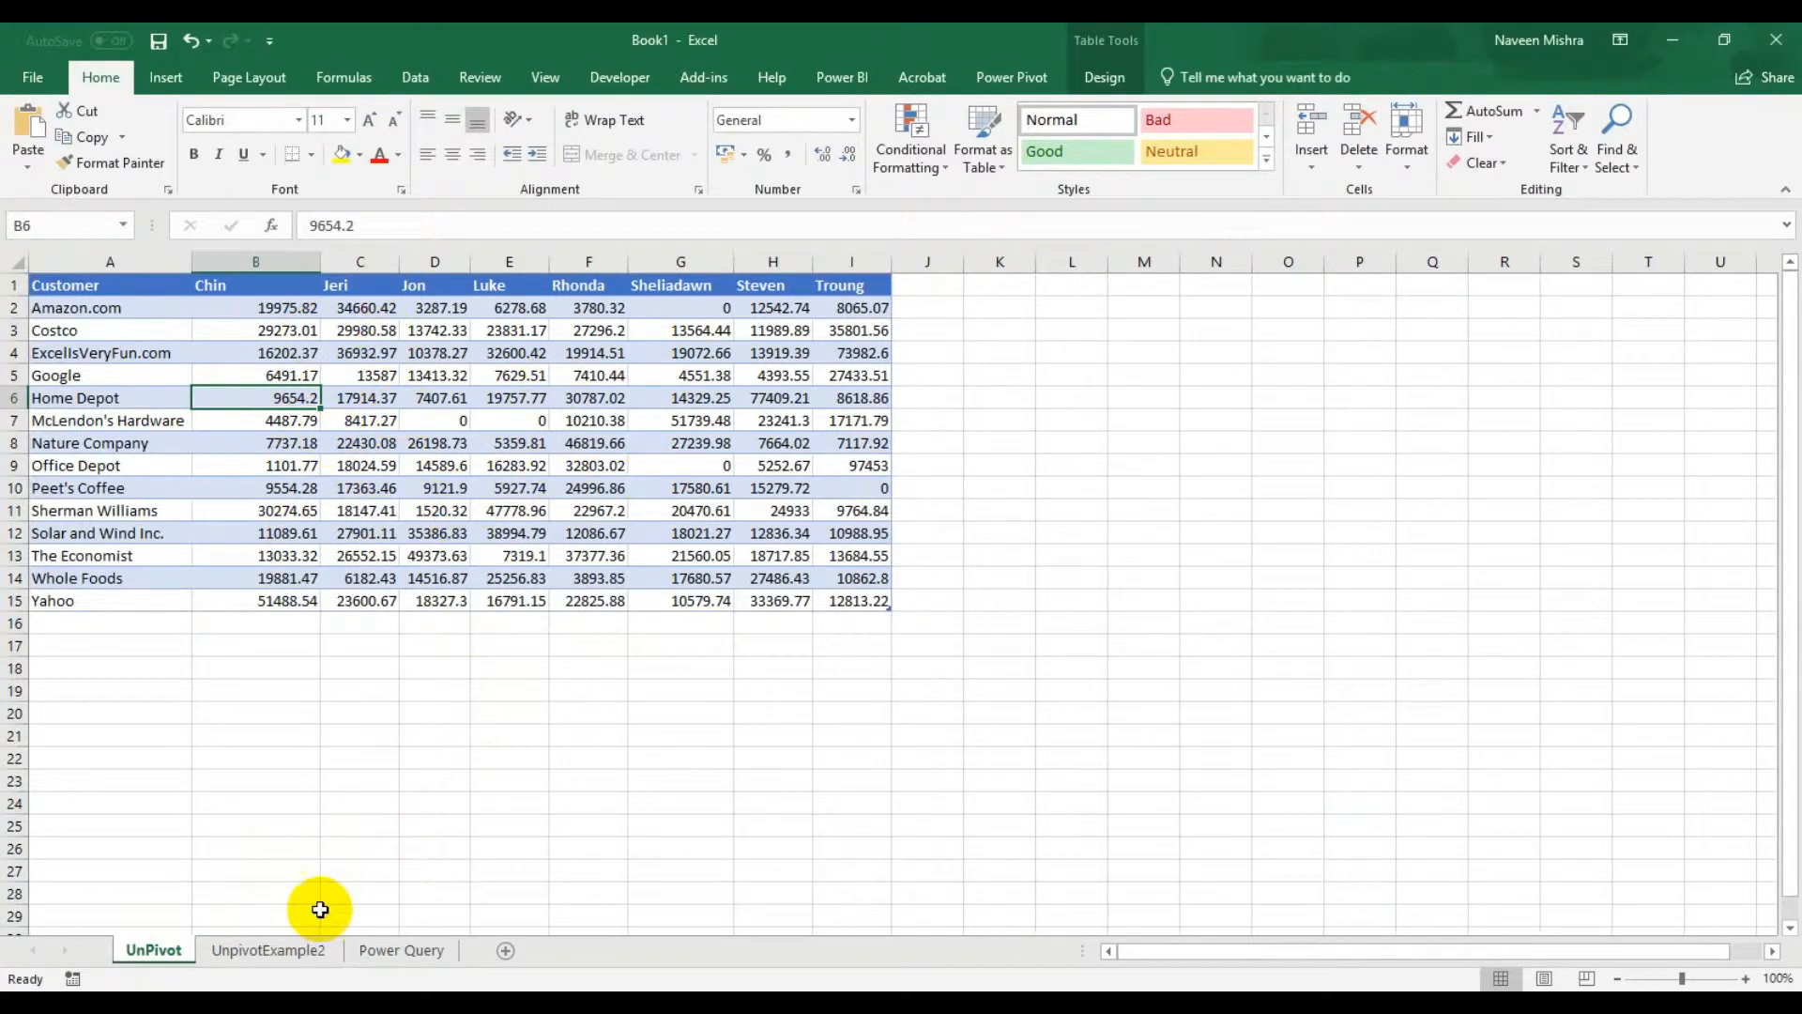
pyautogui.click(282, 949)
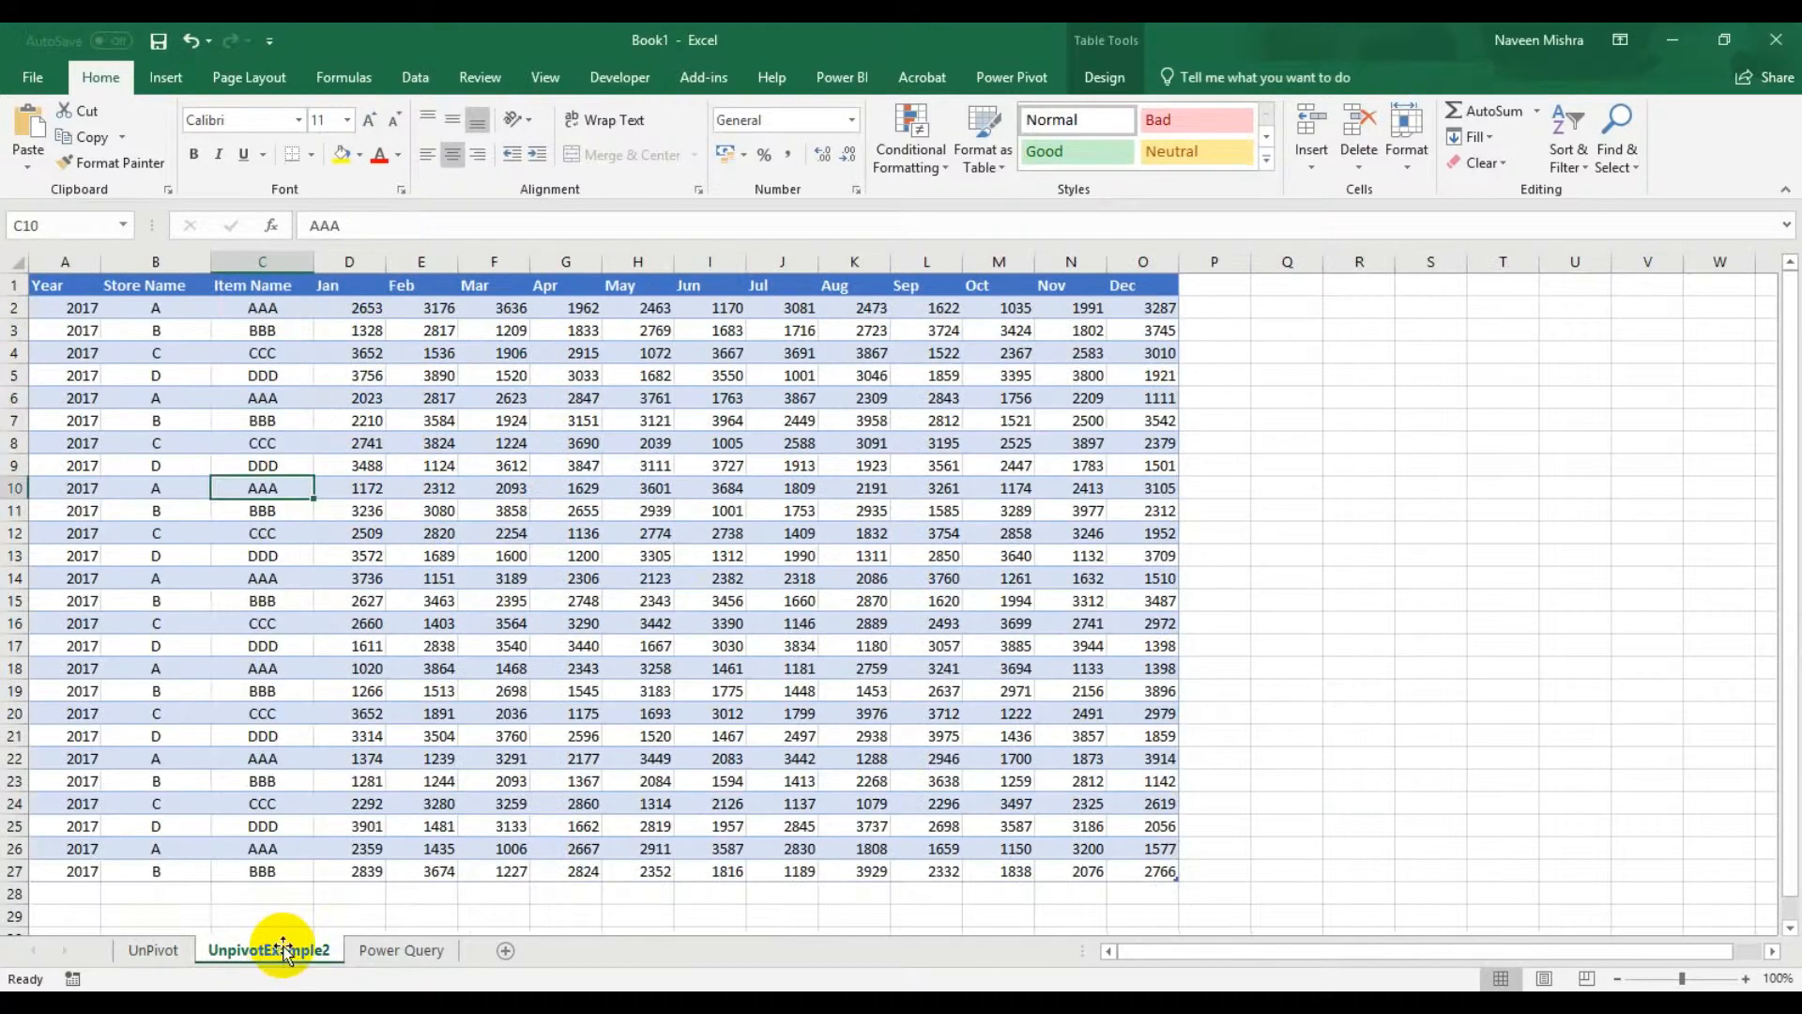
pyautogui.click(149, 950)
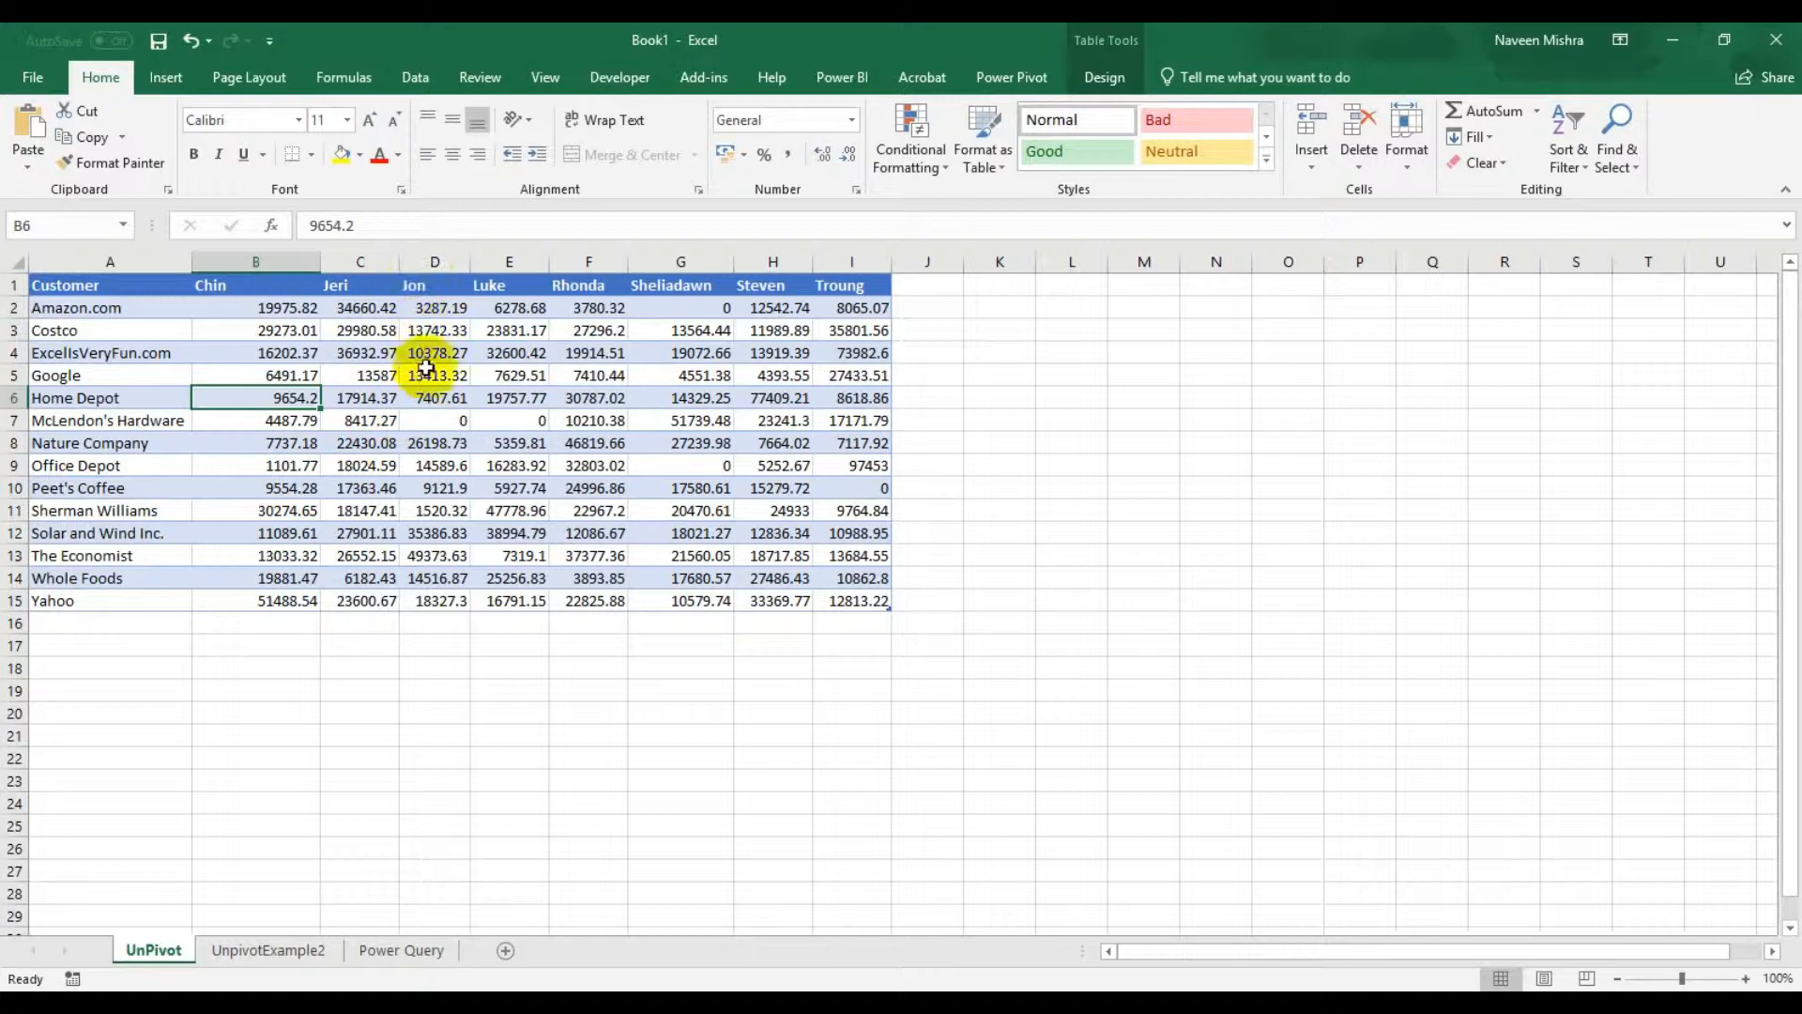
# Select the whole customer table on the UnPivot sheet and rename it tblCustomer
pyautogui.click(418, 78)
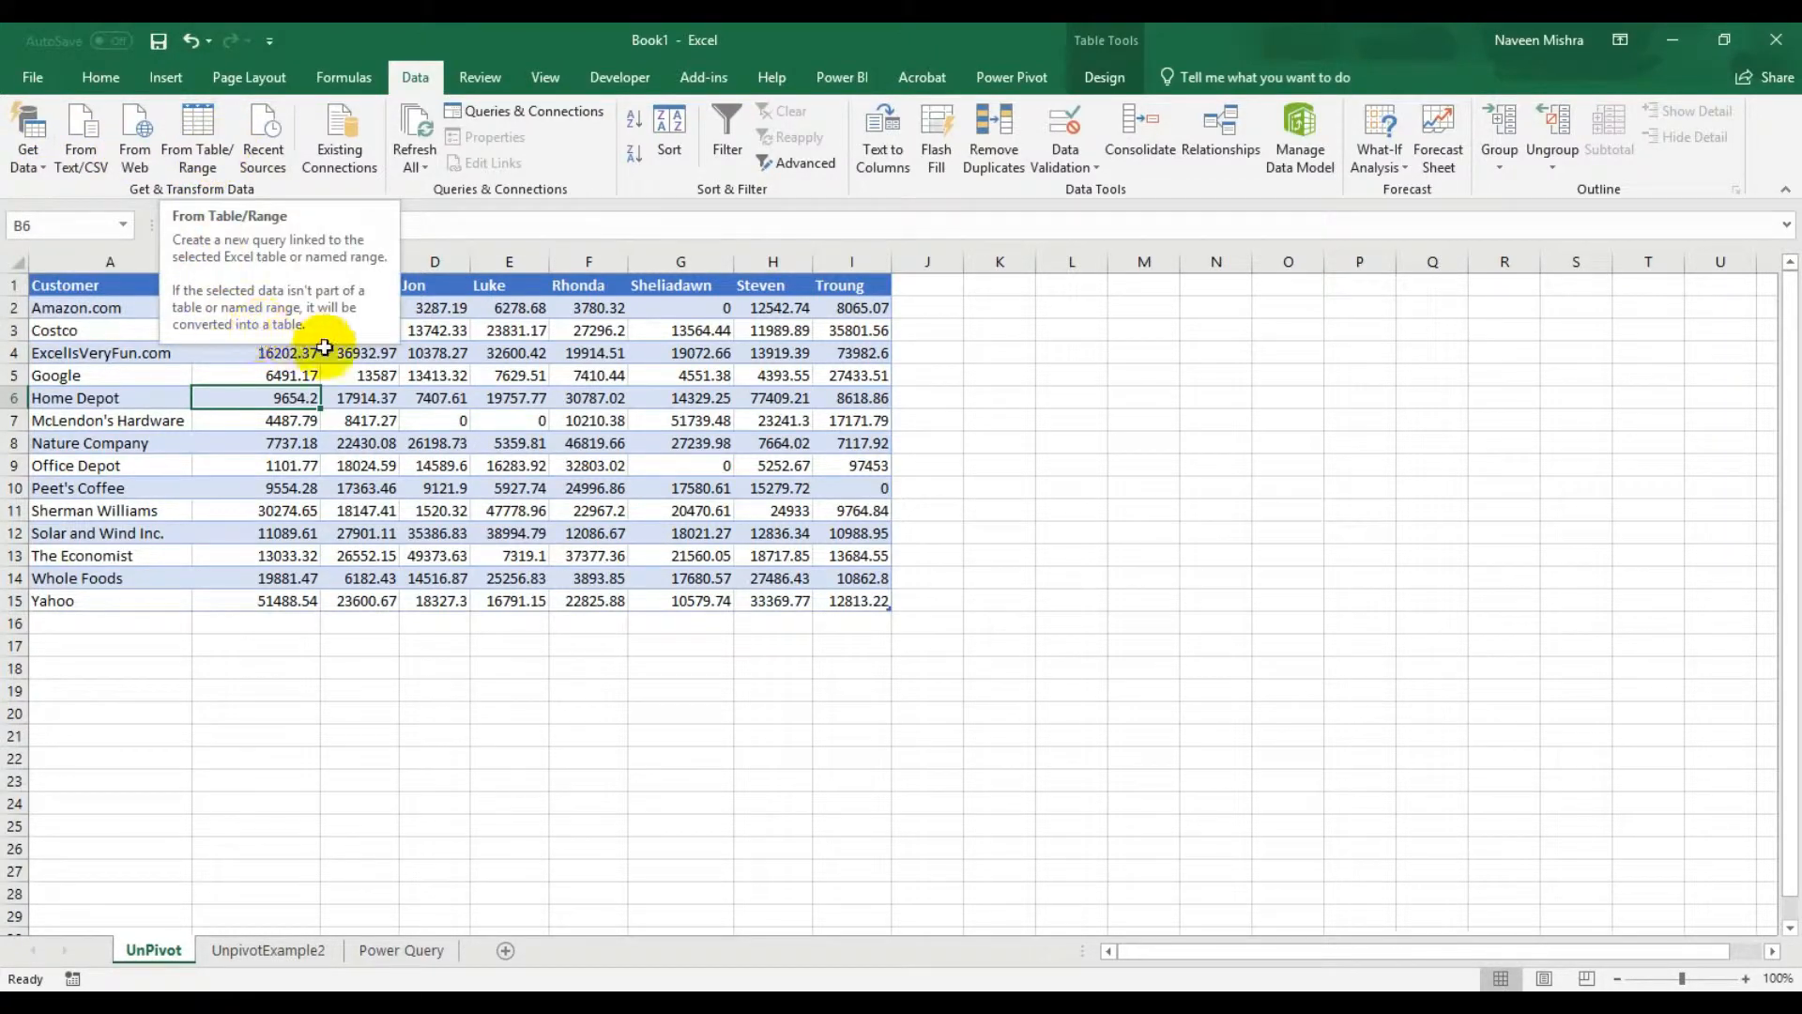
pyautogui.moveTo(121, 287); pyautogui.dragTo(857, 603)
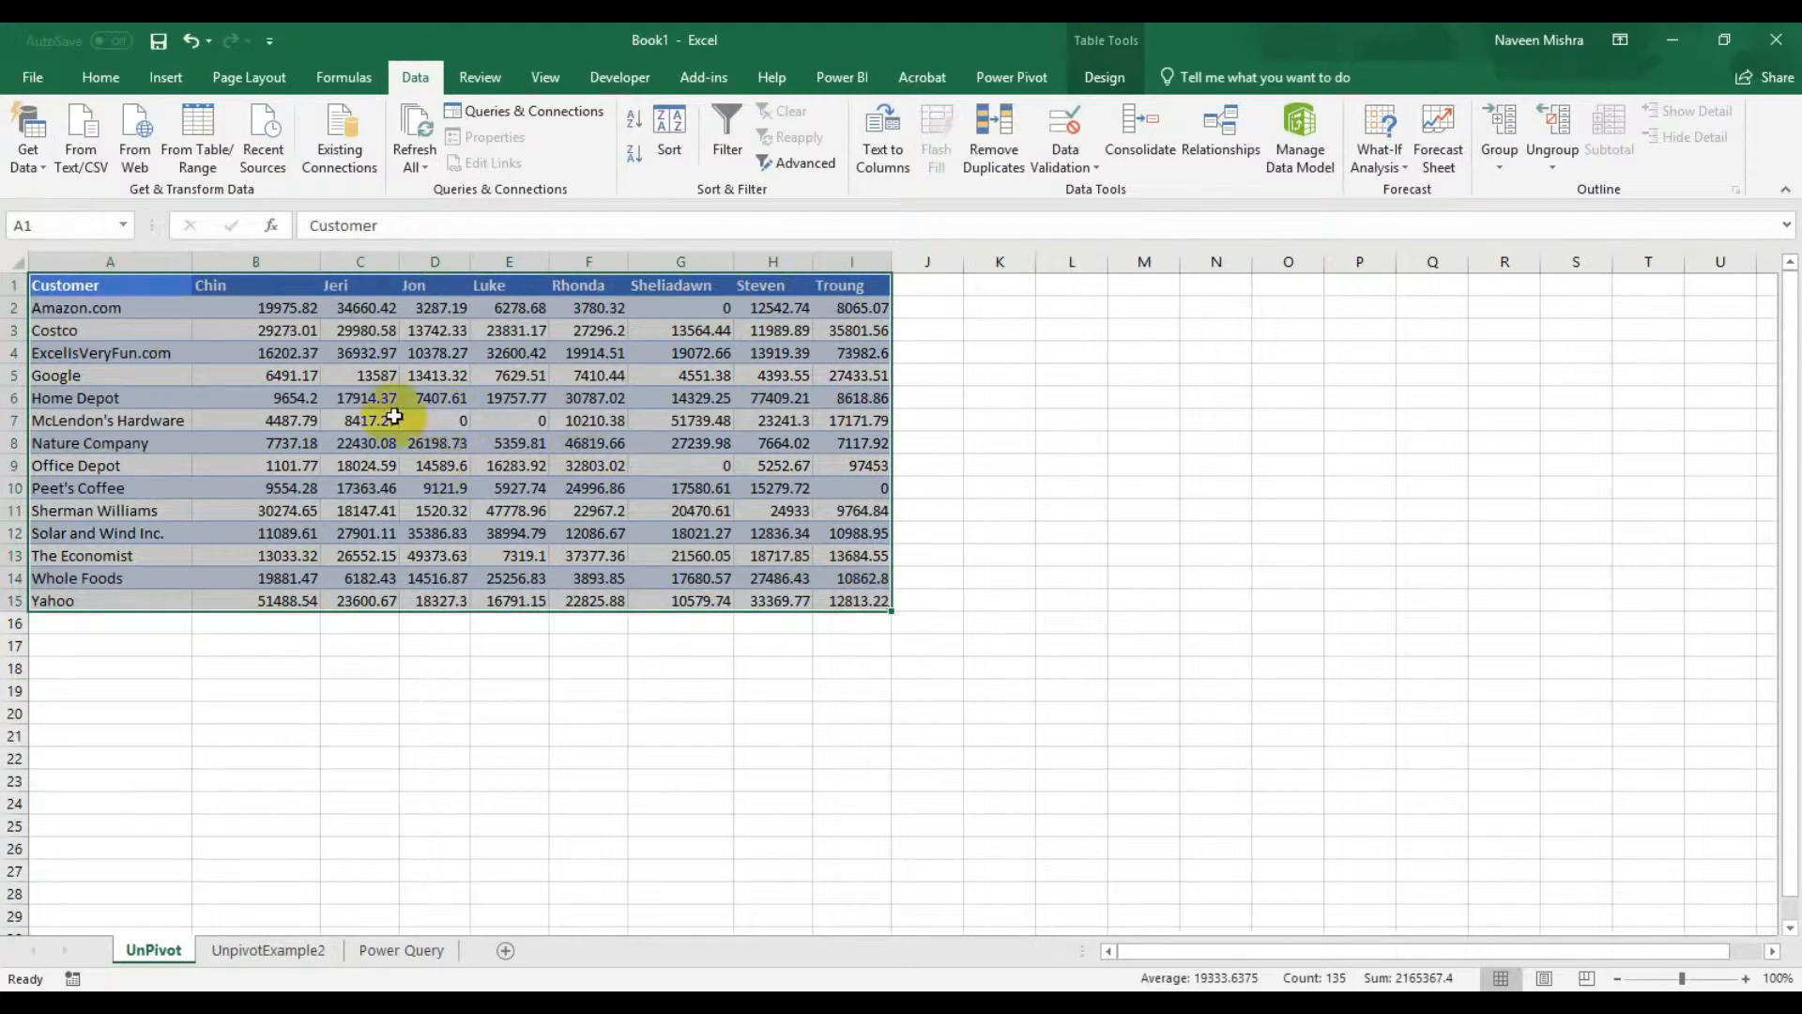
pyautogui.click(167, 79)
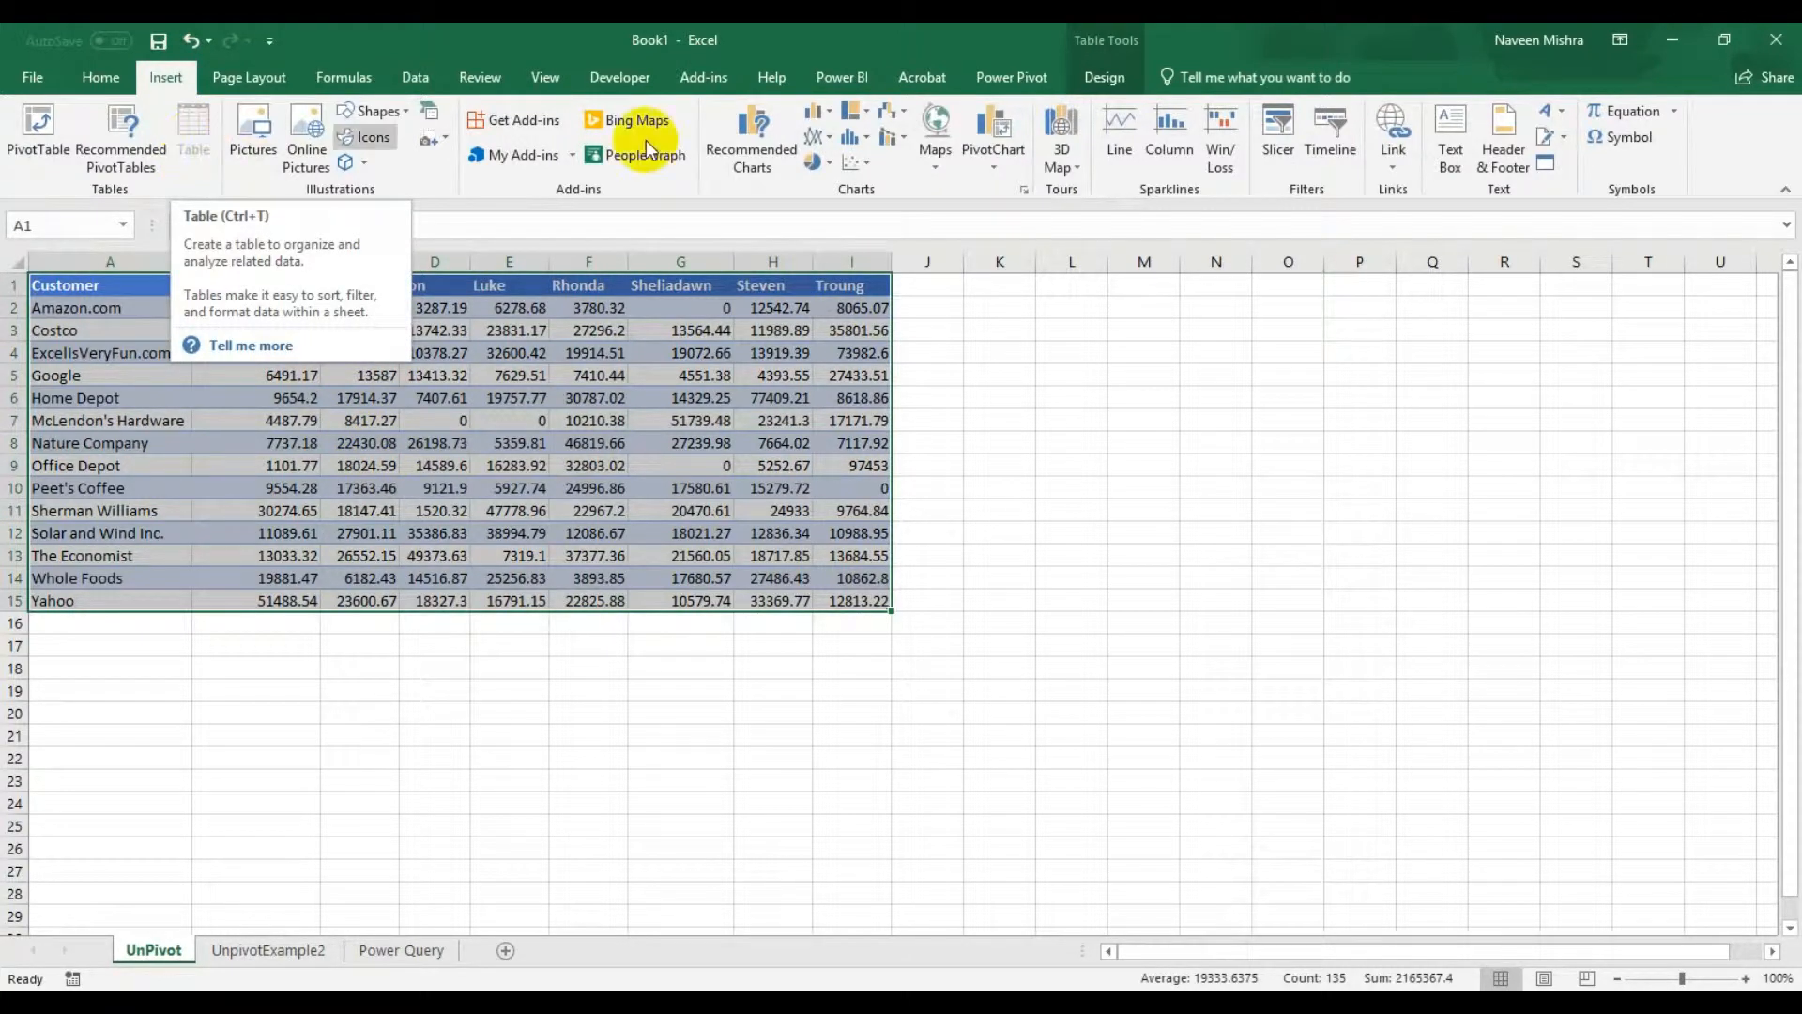
pyautogui.click(1104, 78)
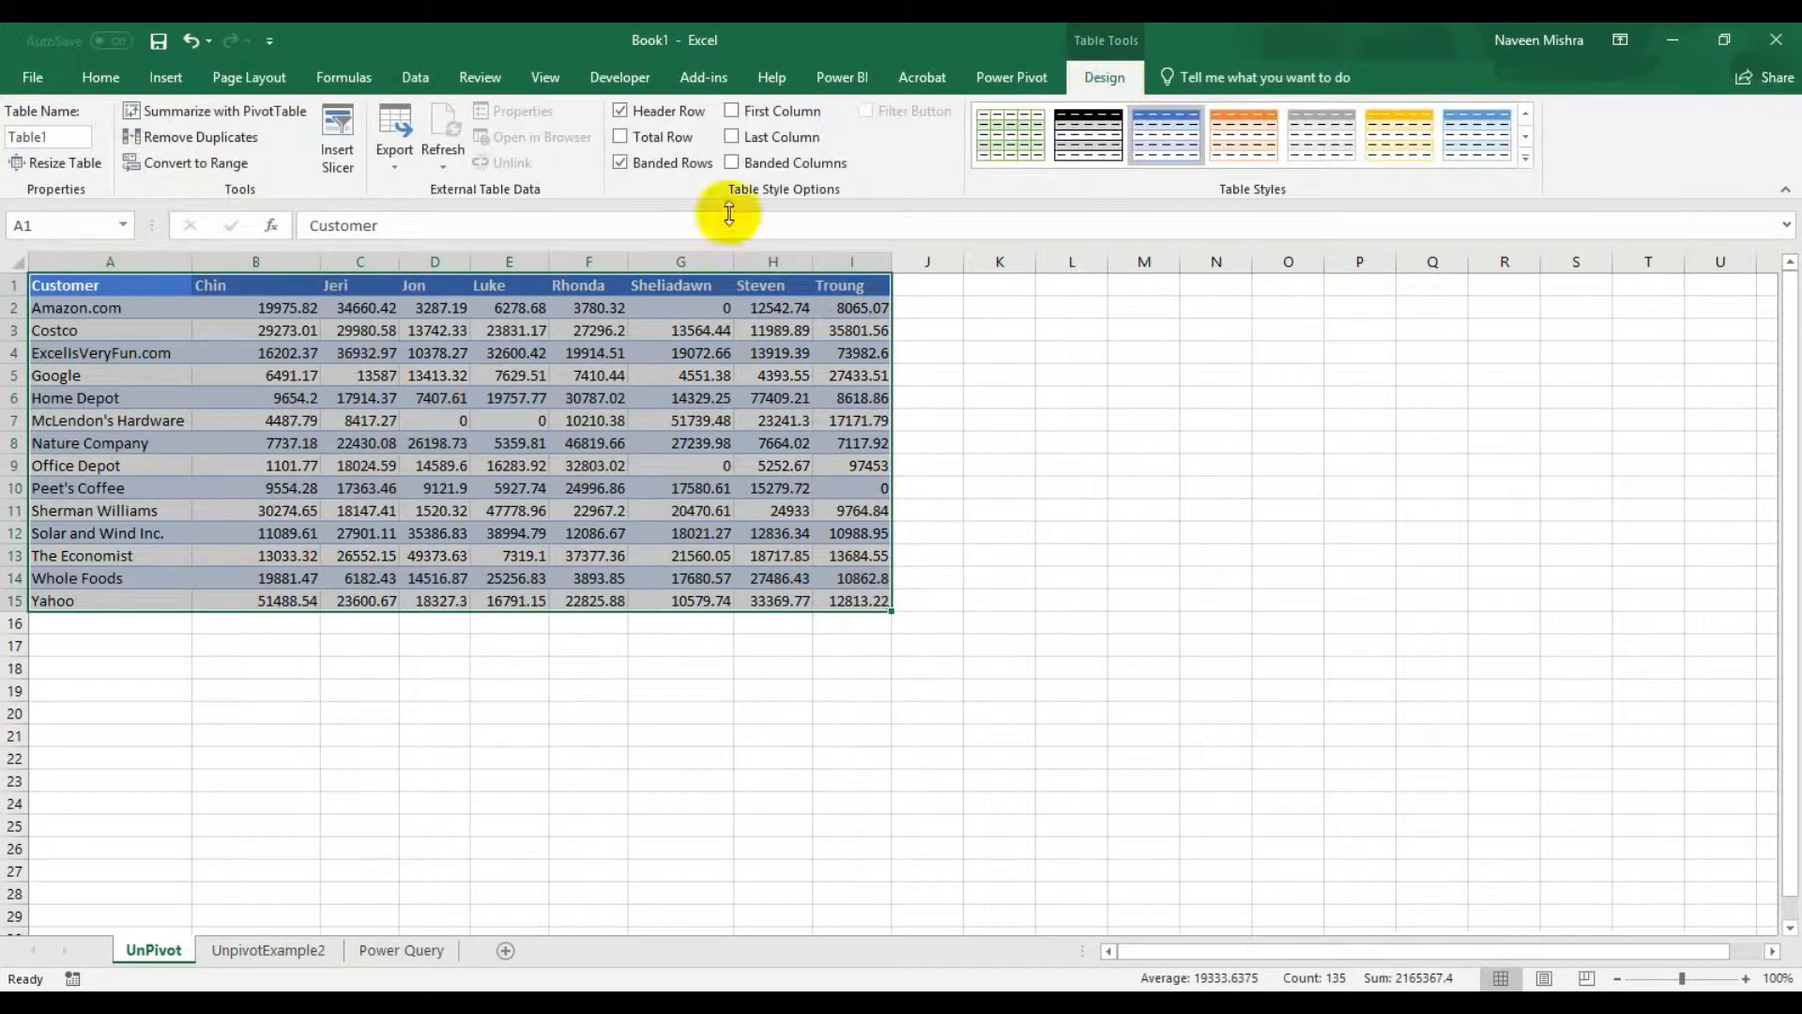
pyautogui.click(68, 137)
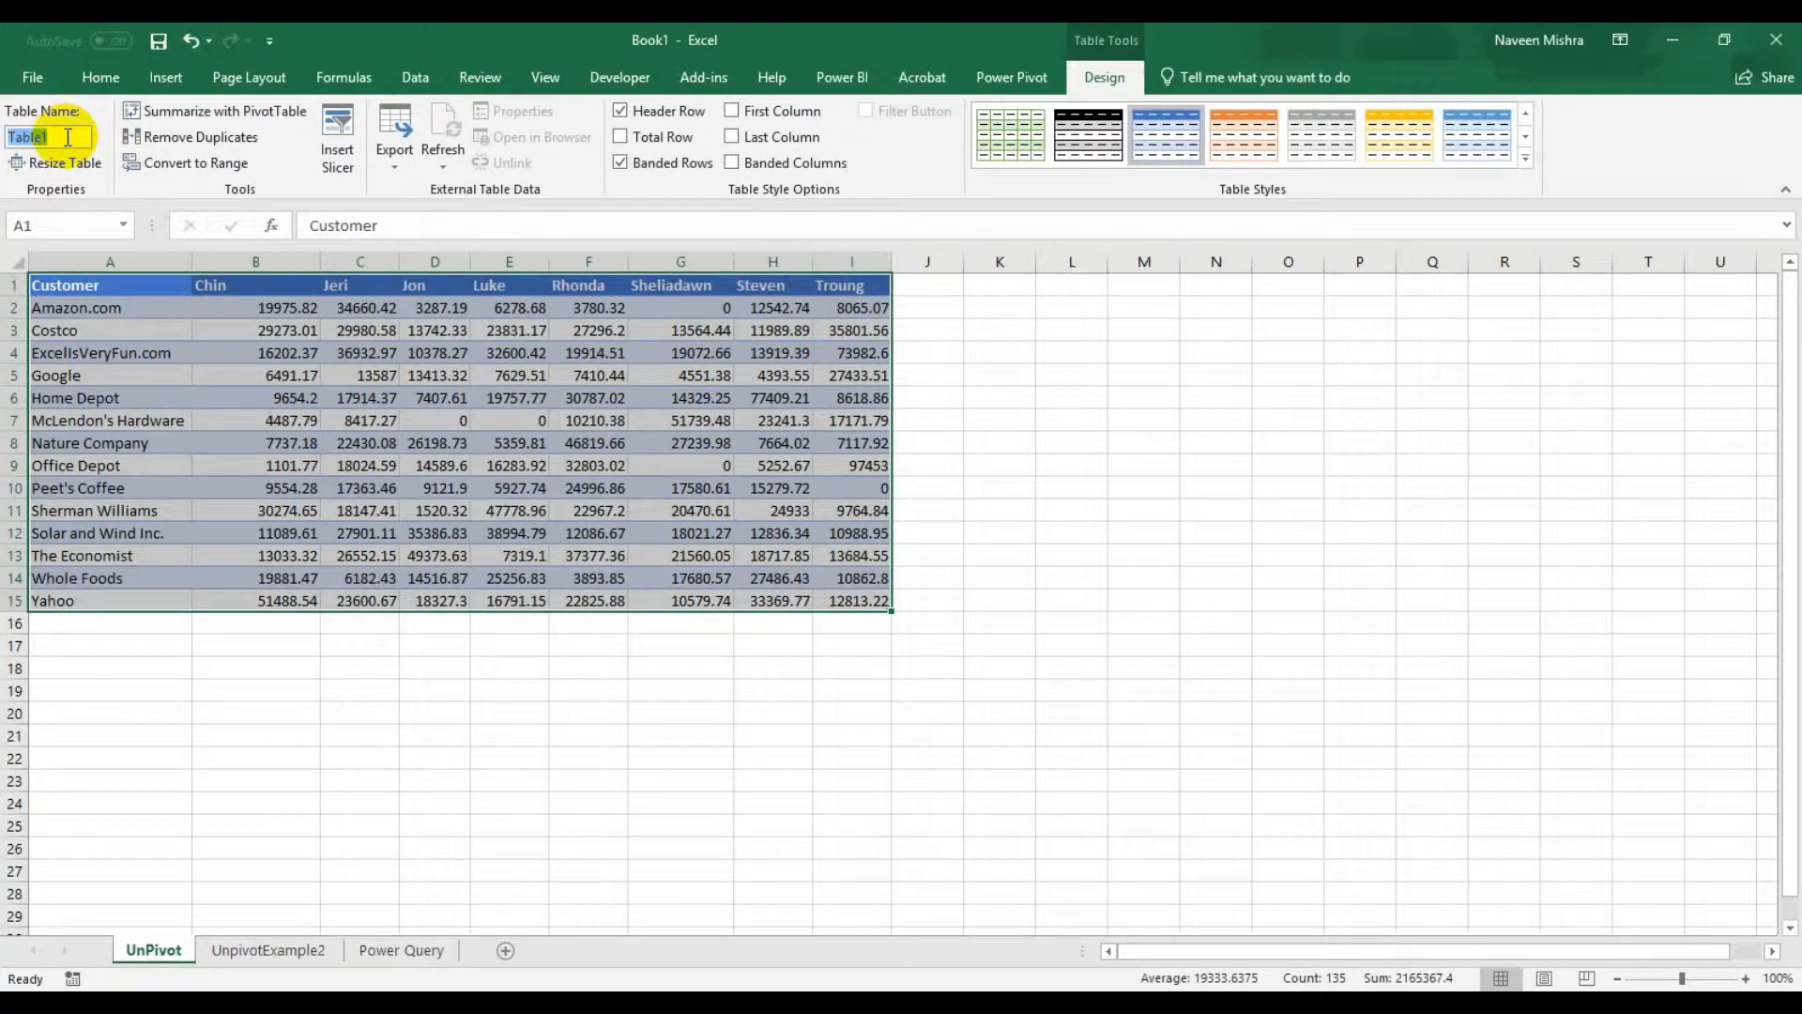
pyautogui.write('tbleCustomer')
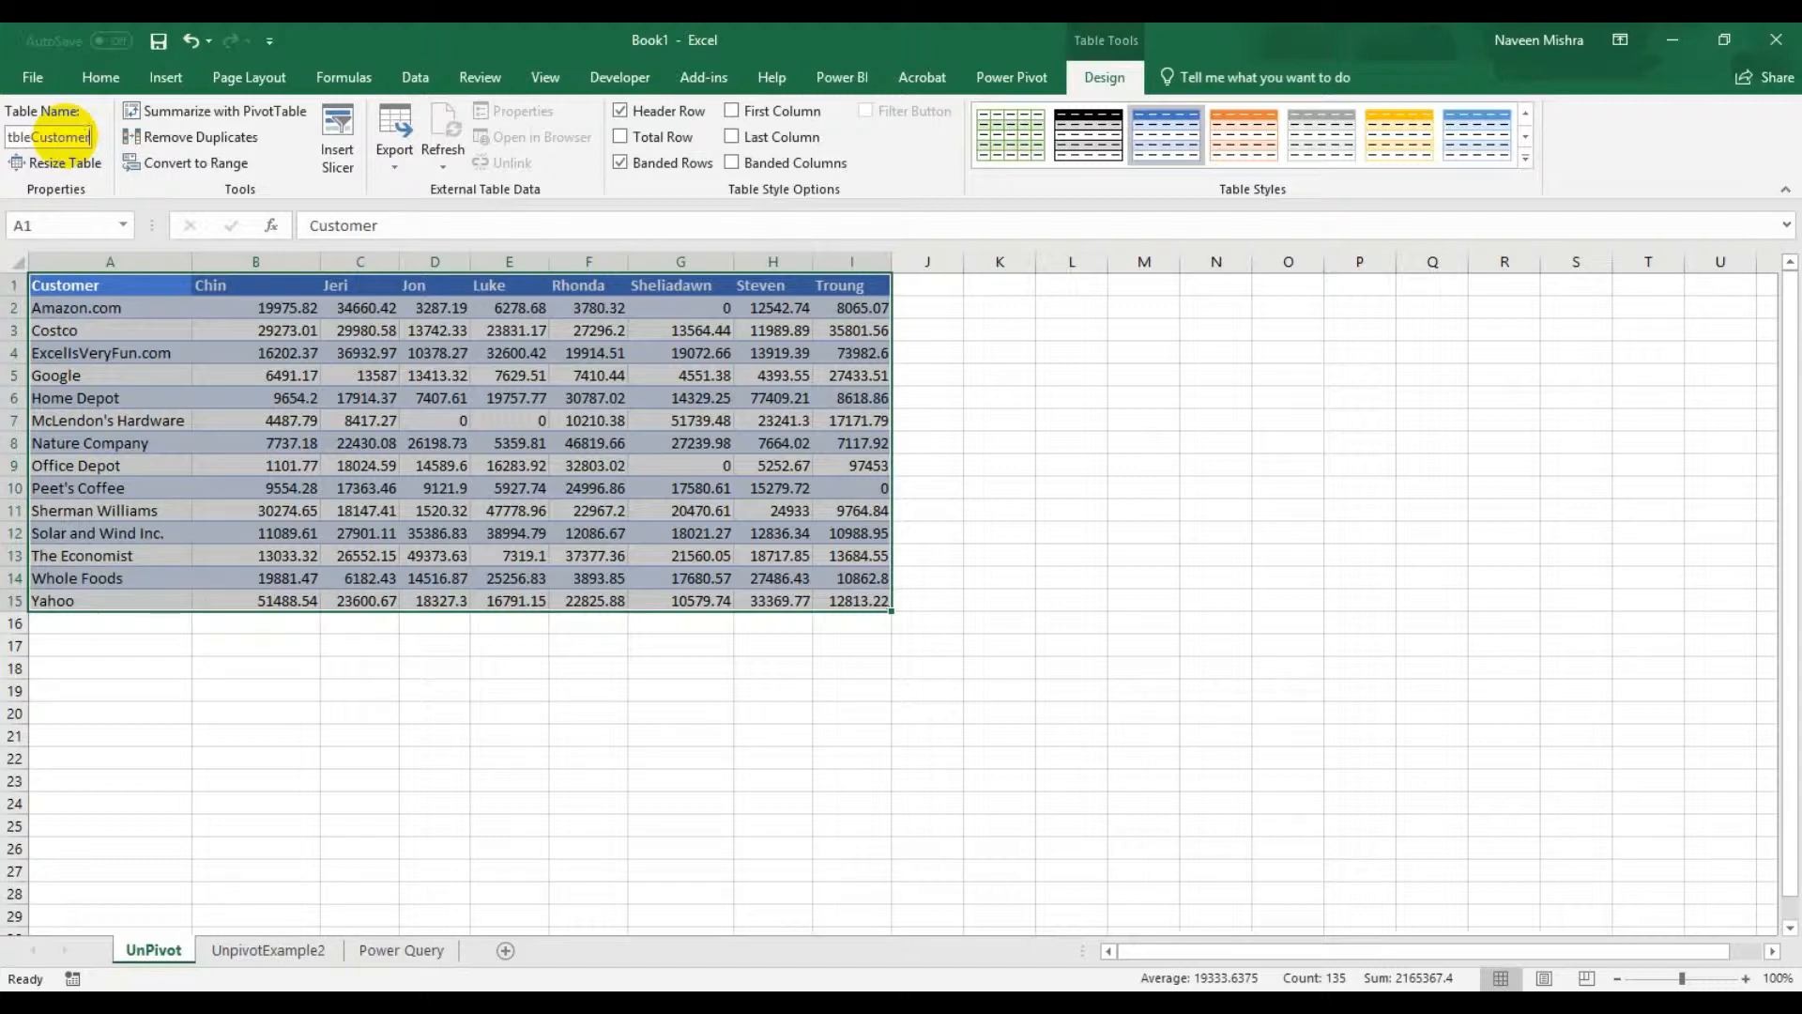
pyautogui.doubleClick(37, 139)
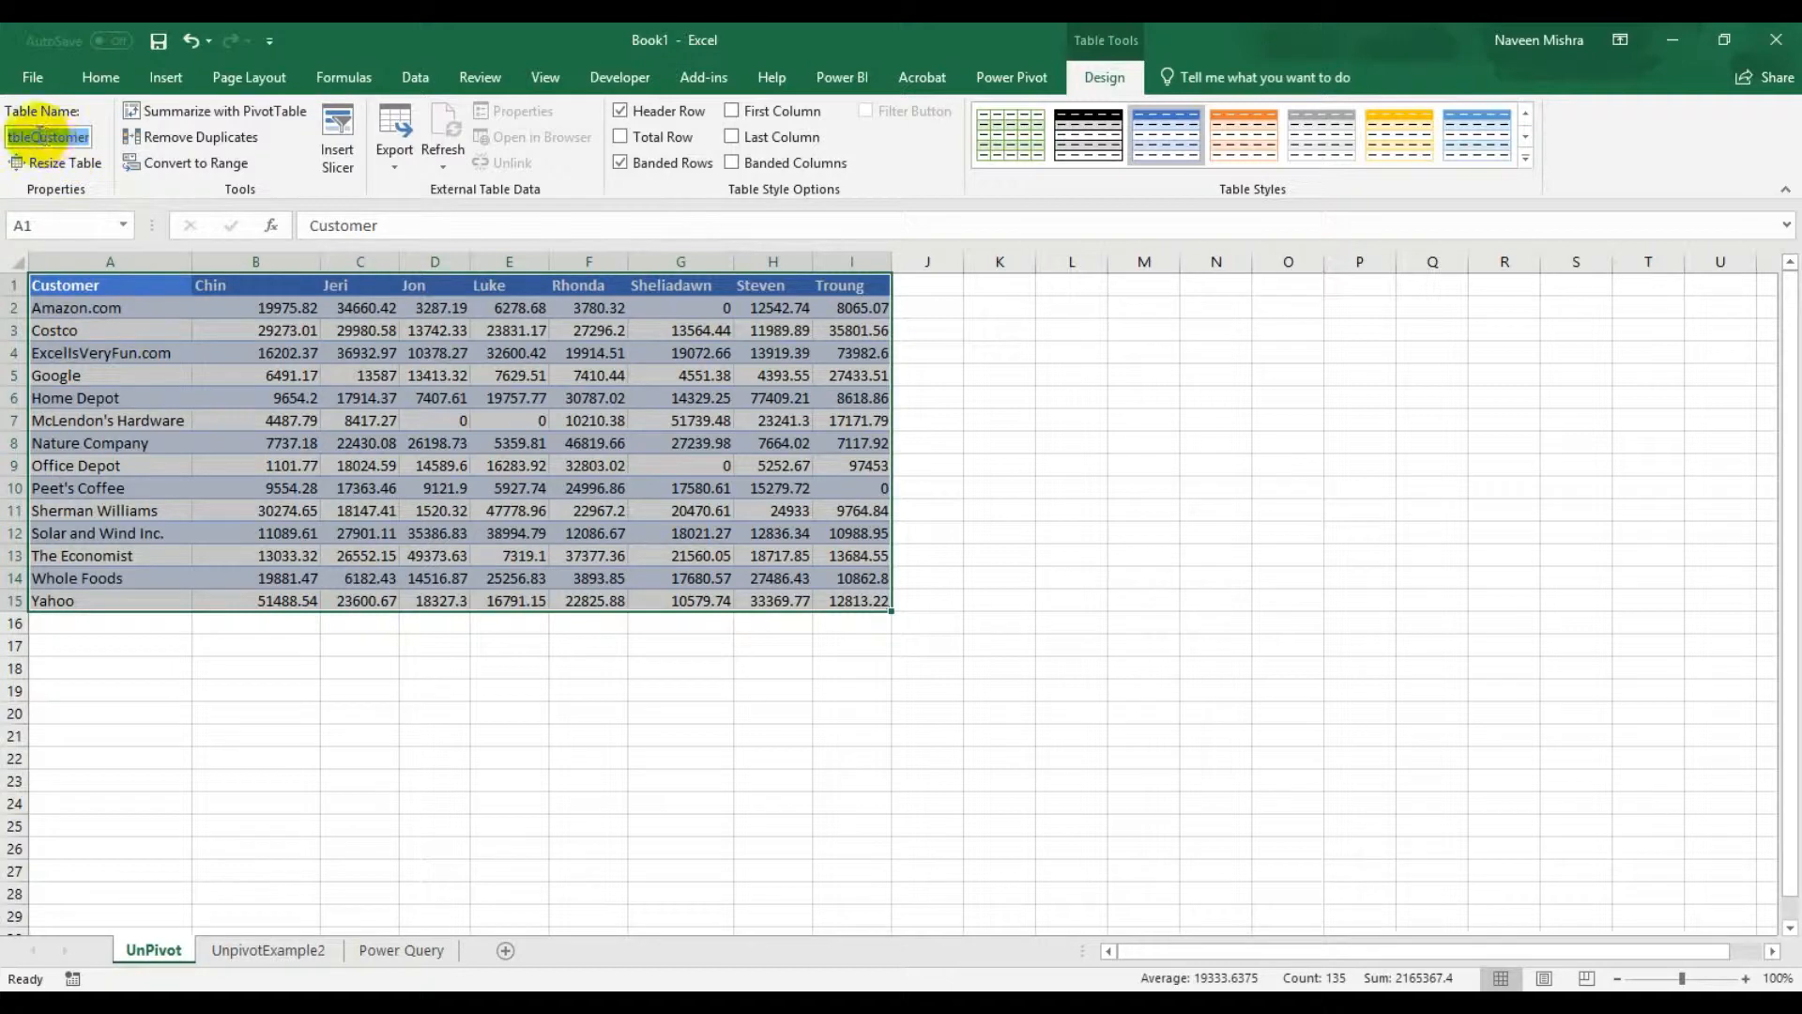
pyautogui.click(28, 137)
pyautogui.press('BackSpace')
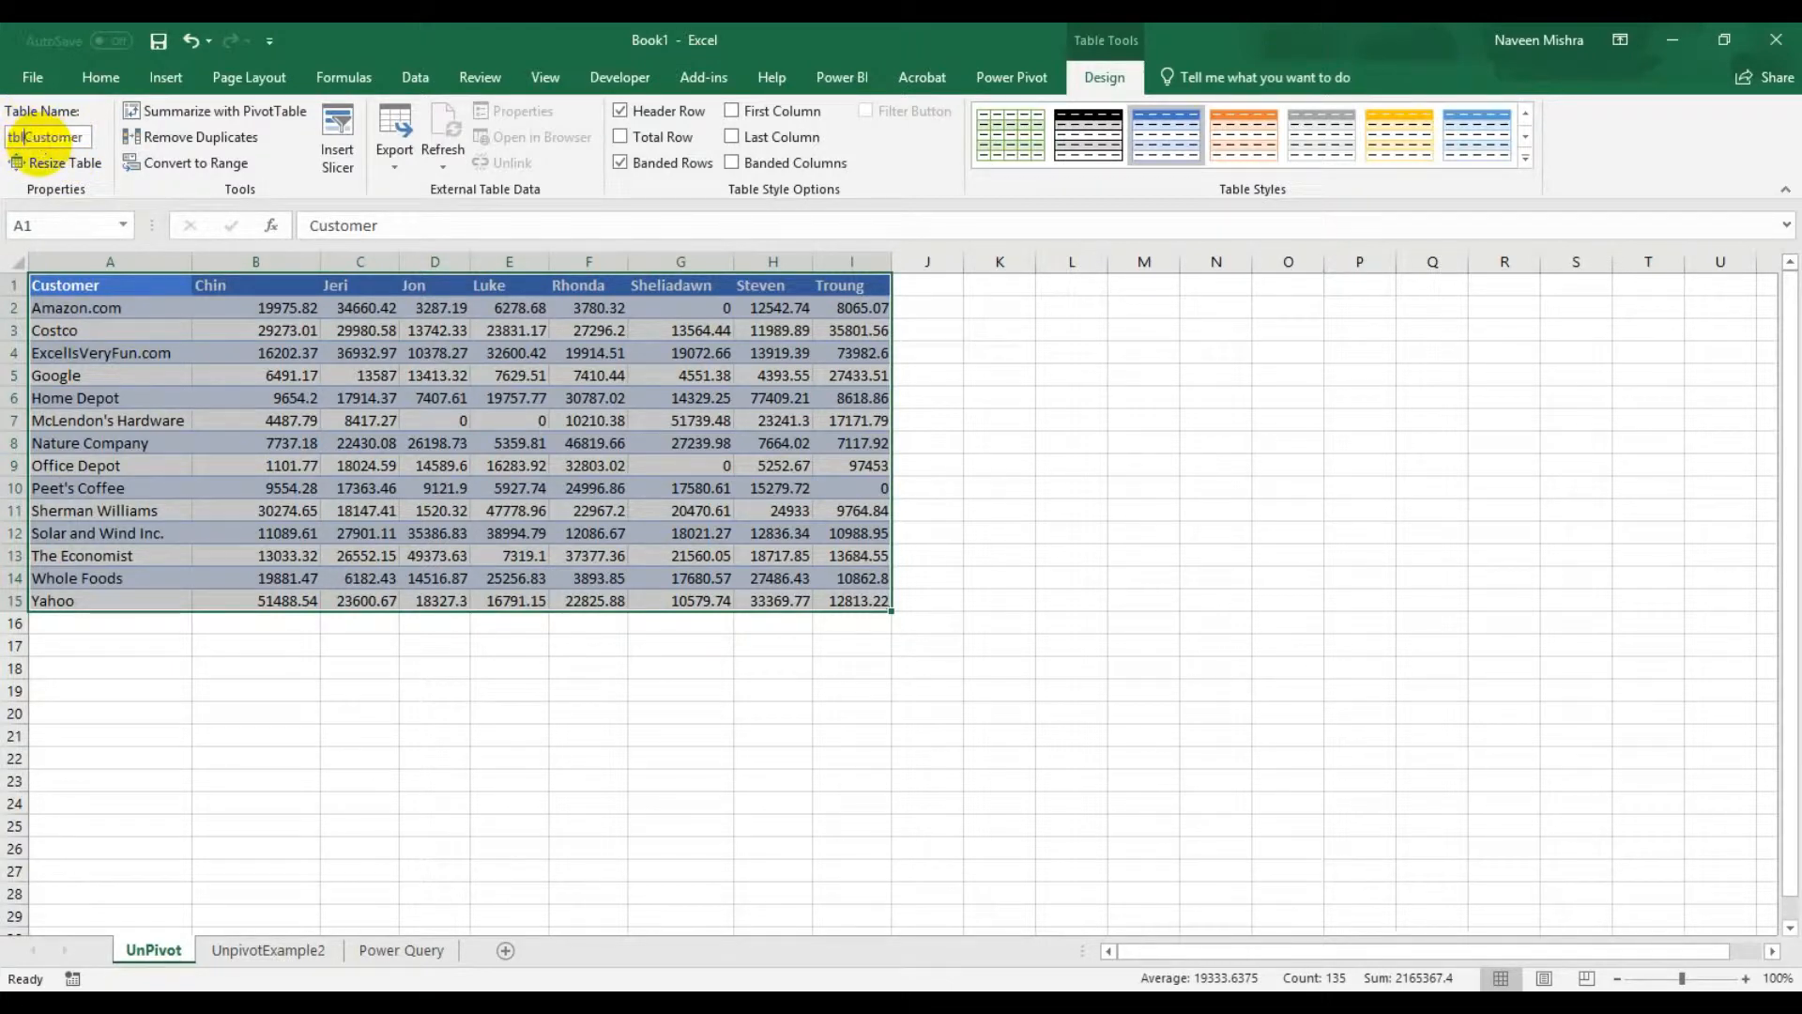
pyautogui.press('Return')
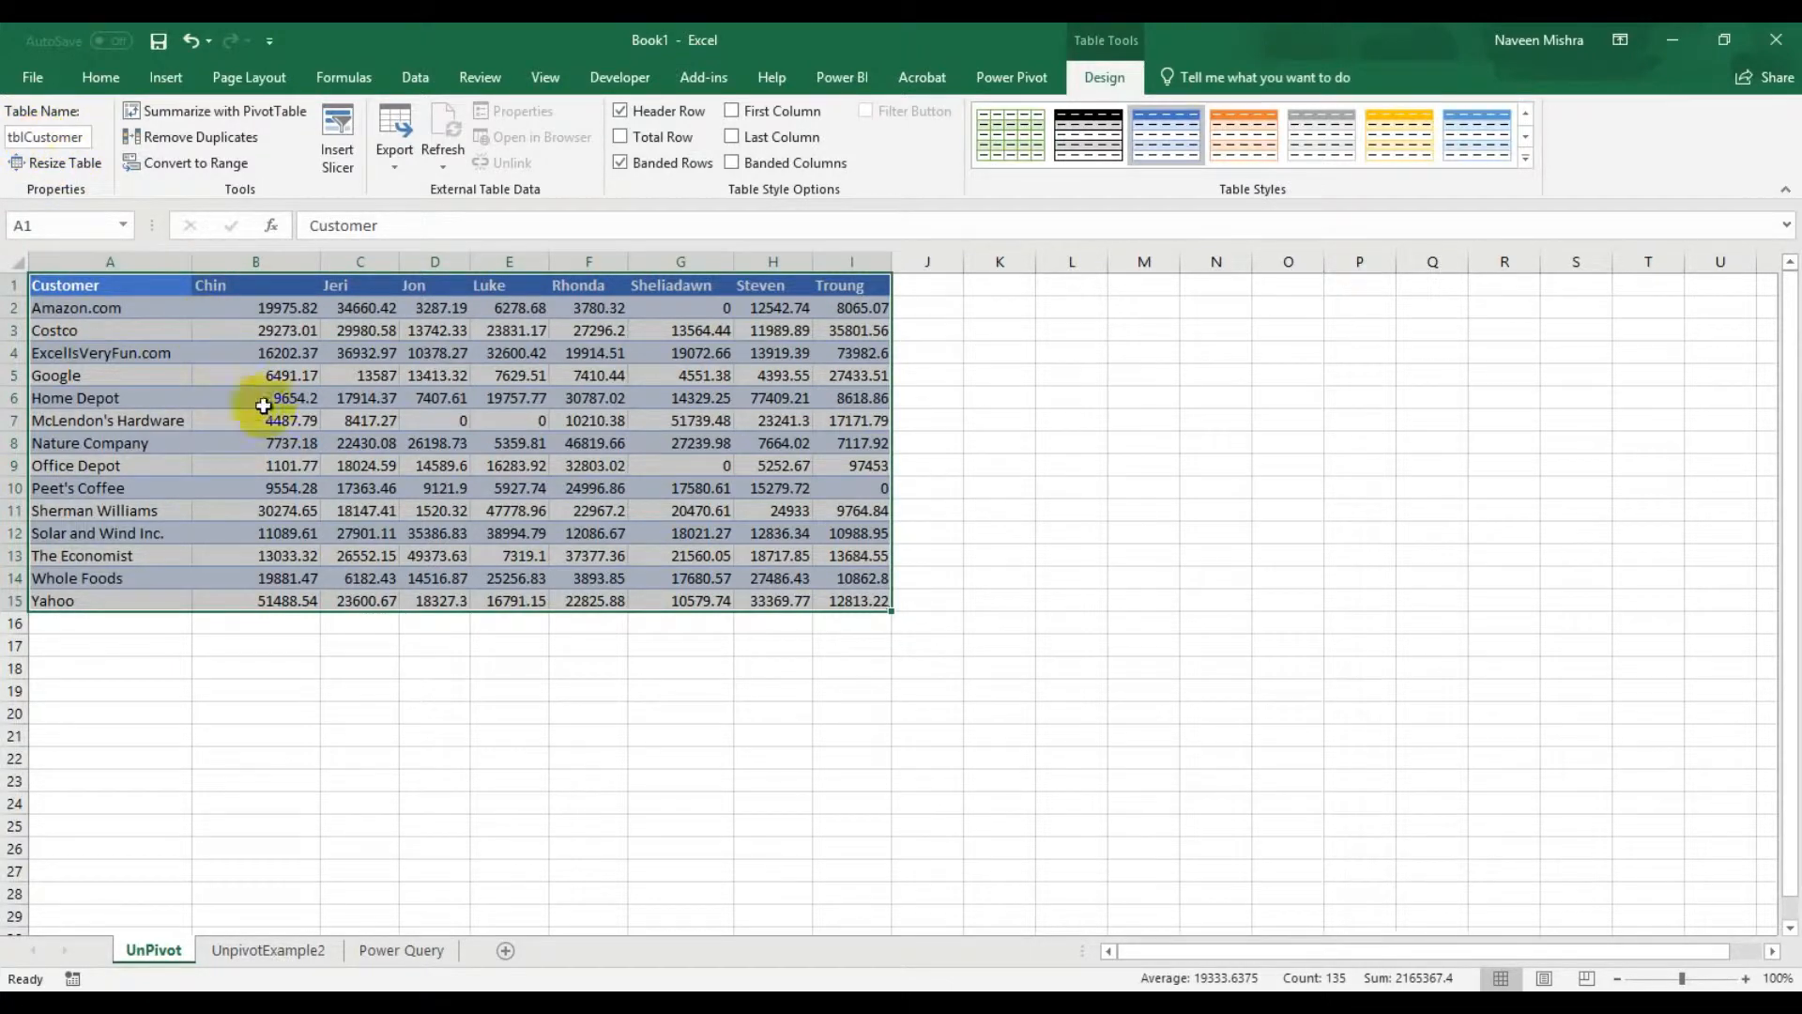
# Create a new Power Query query from the tblCustomer table
pyautogui.click(358, 424)
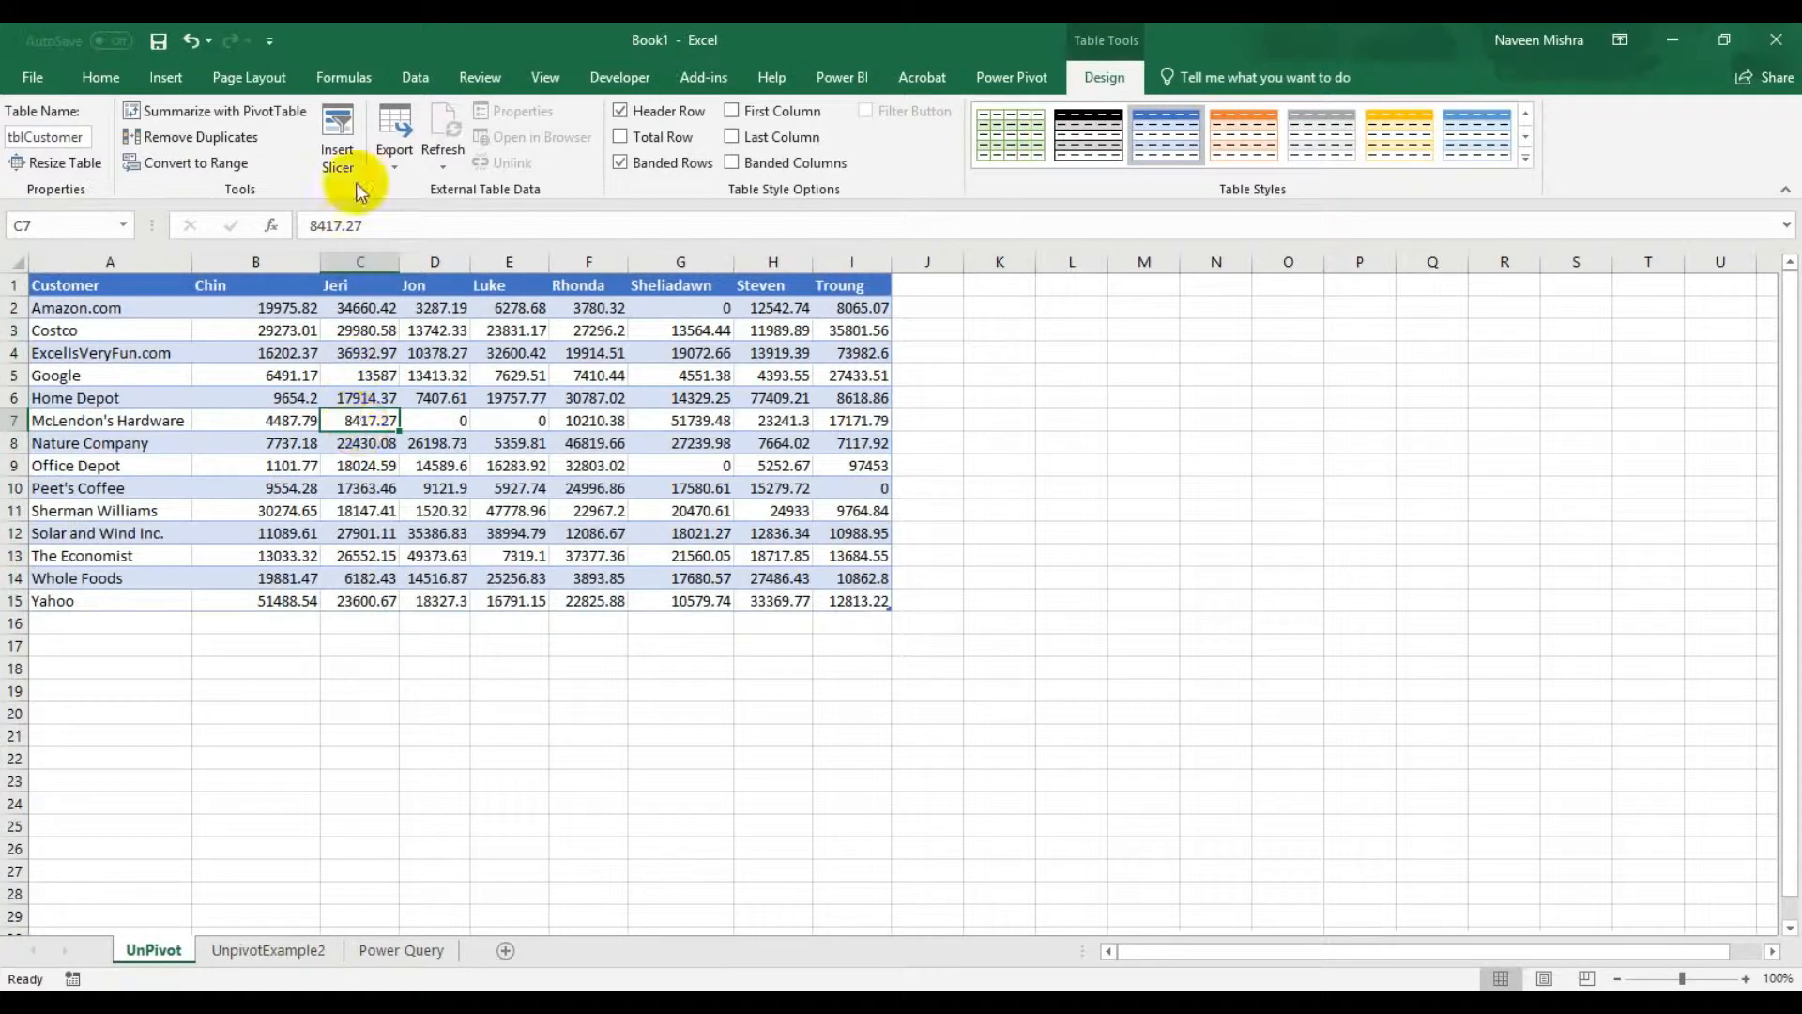
pyautogui.click(414, 76)
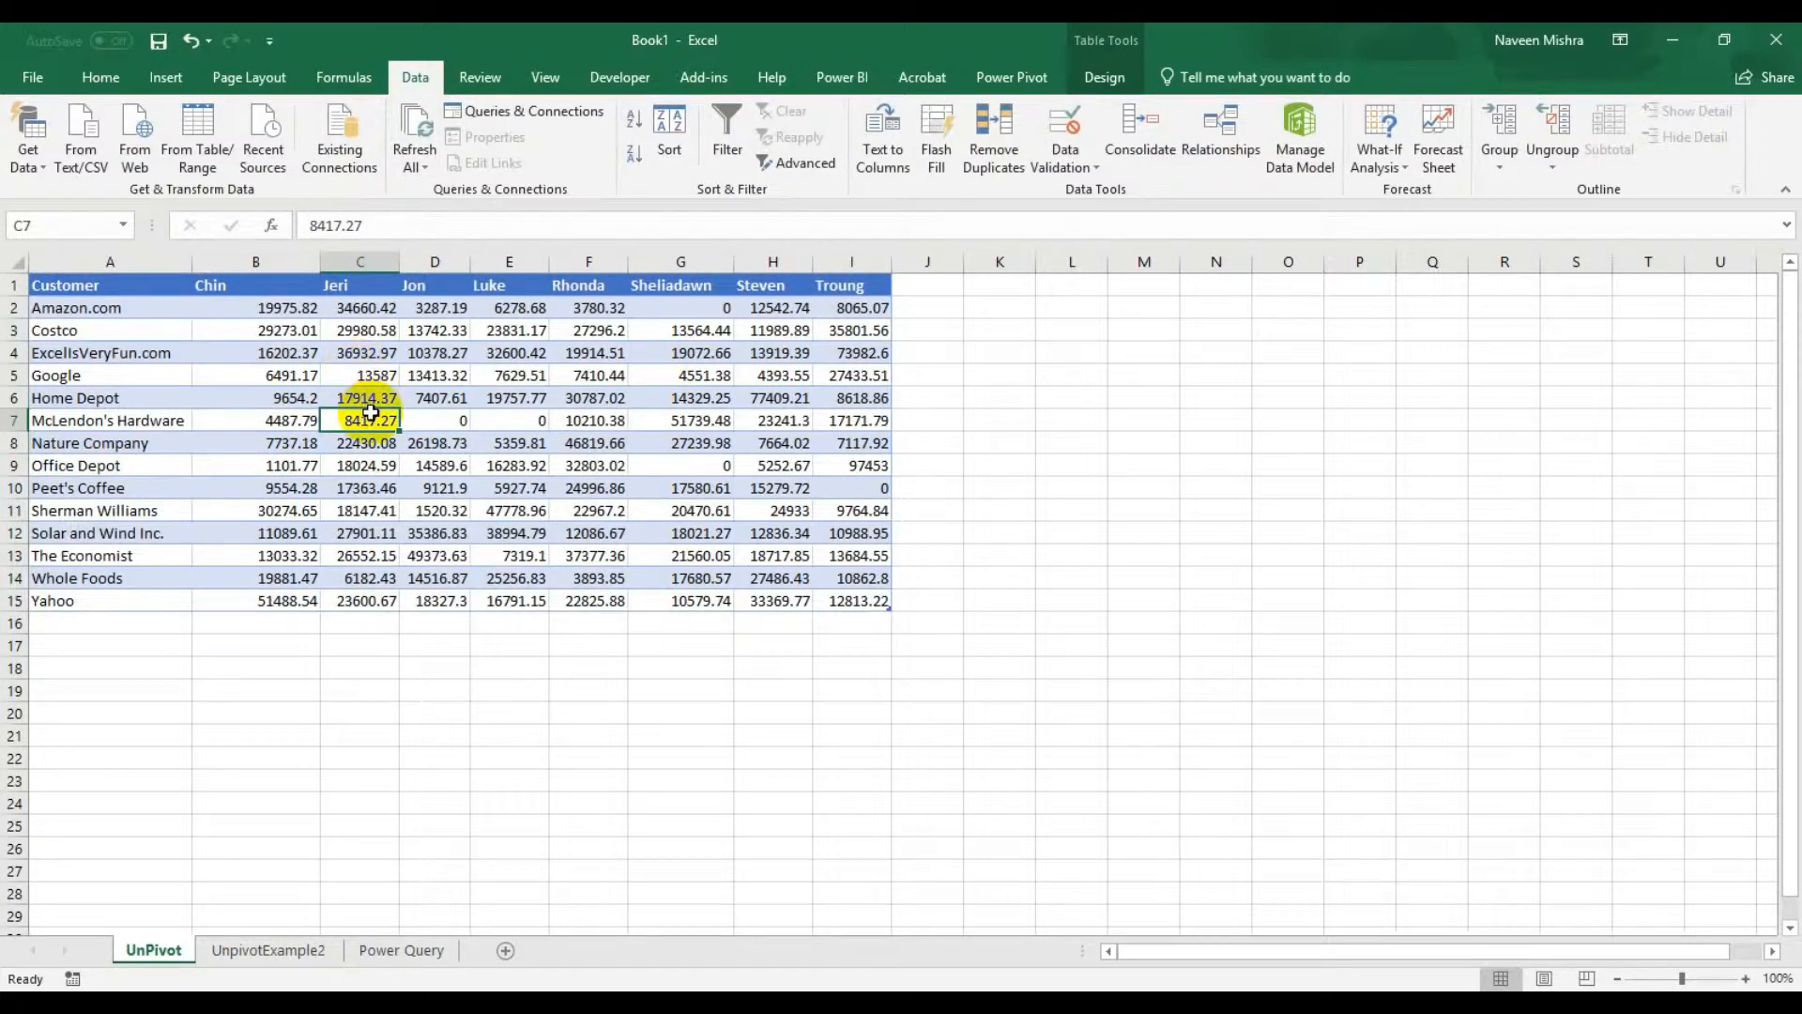
pyautogui.click(201, 127)
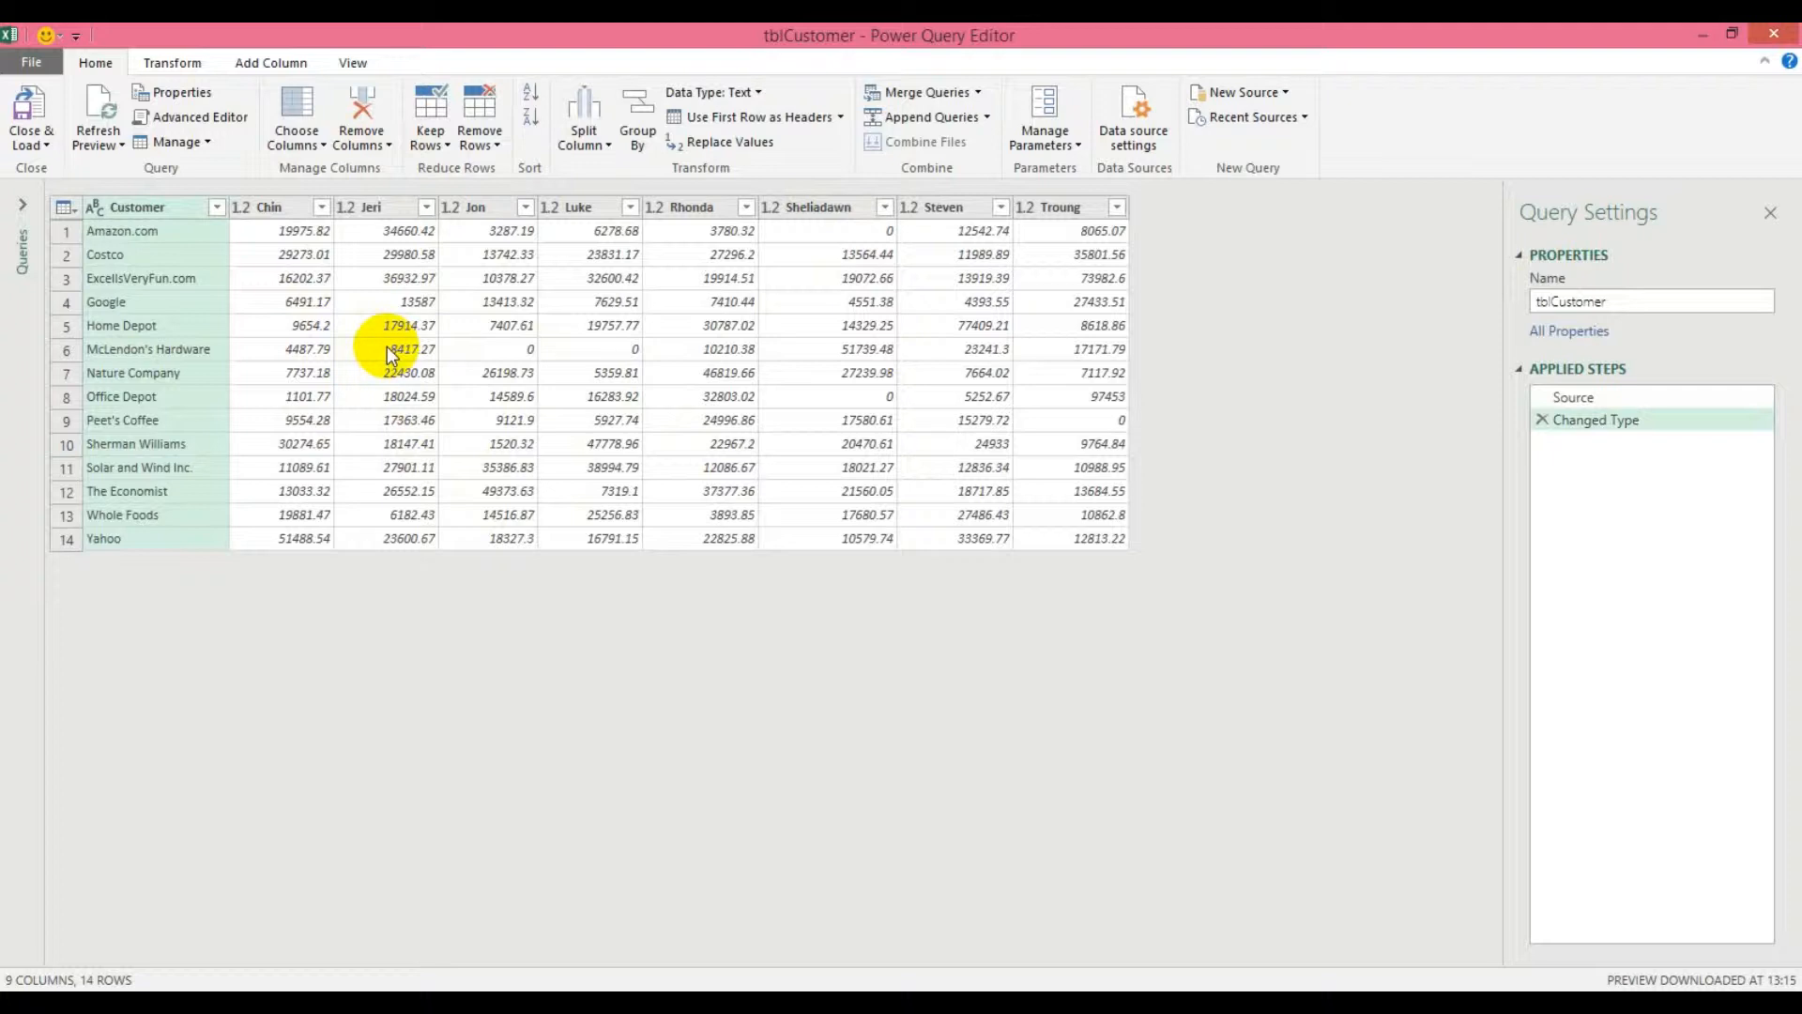
# Unpivot all the numeric columns of the tblCustomer query, keeping only the Customer column as it is
pyautogui.click(590, 142)
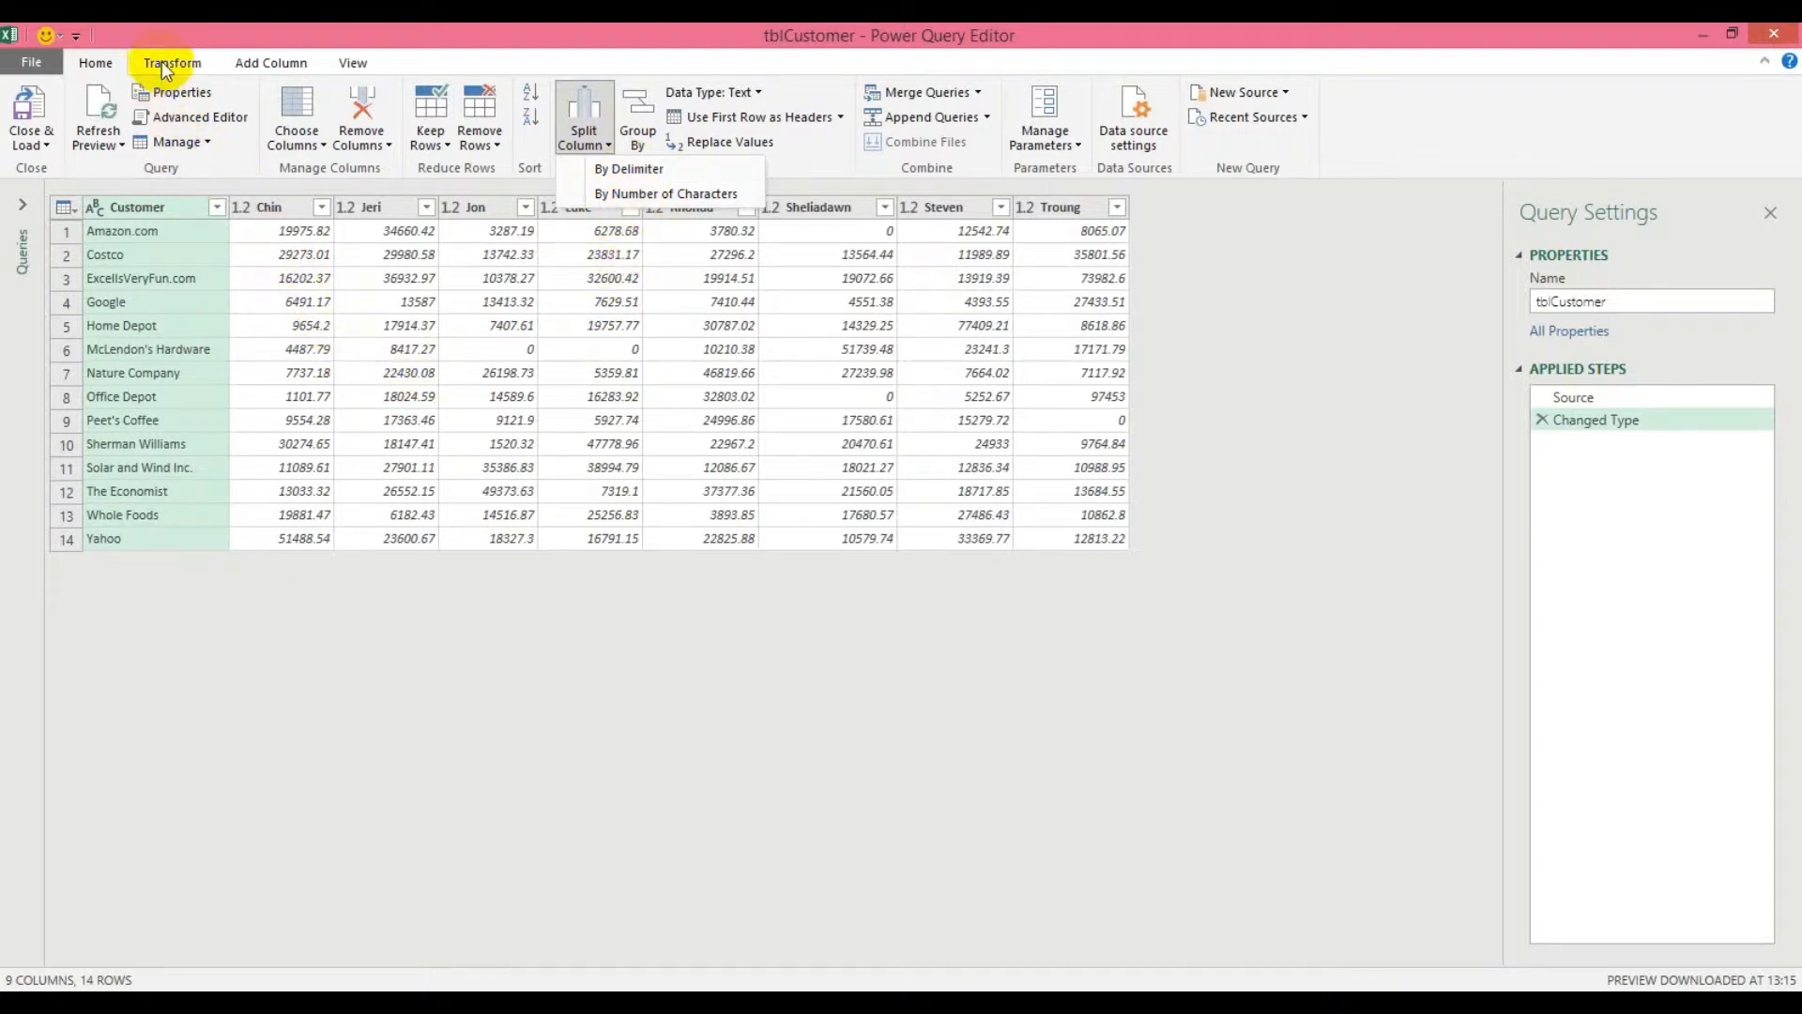
pyautogui.click(190, 64)
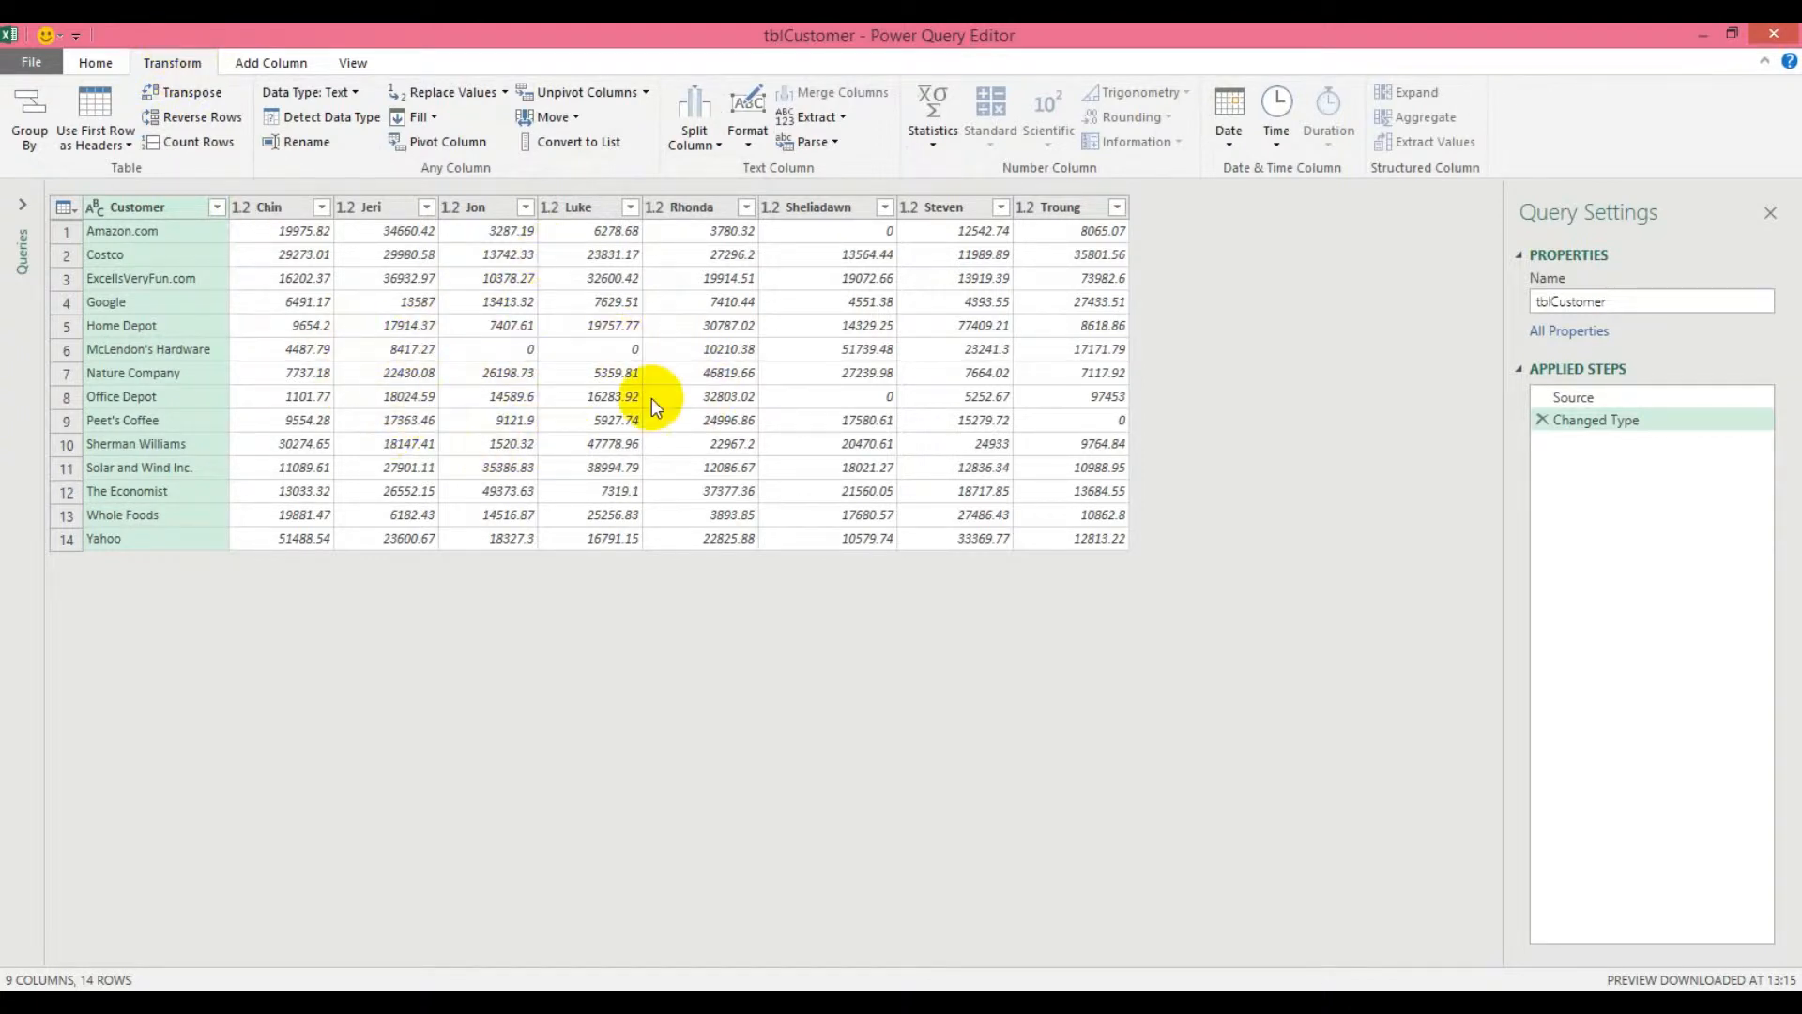
pyautogui.click(276, 210)
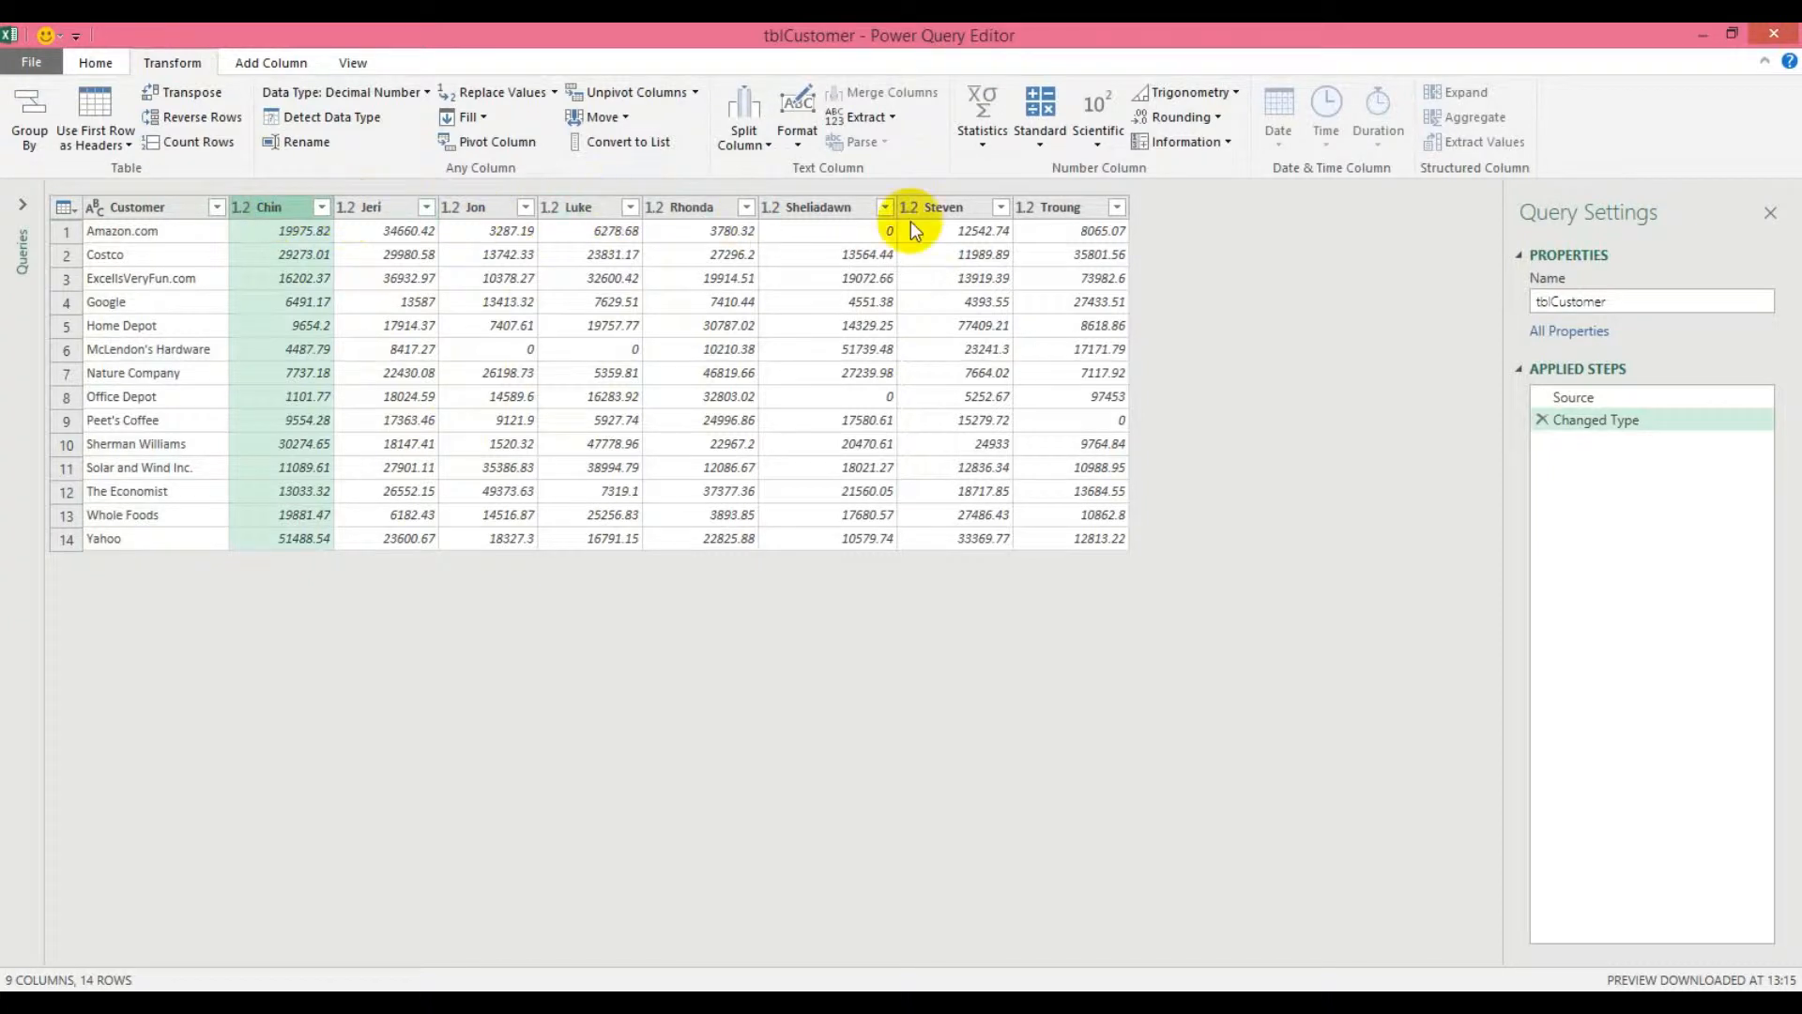
pyautogui.keyDown('shift'); pyautogui.click(1058, 210); pyautogui.keyUp('shift')
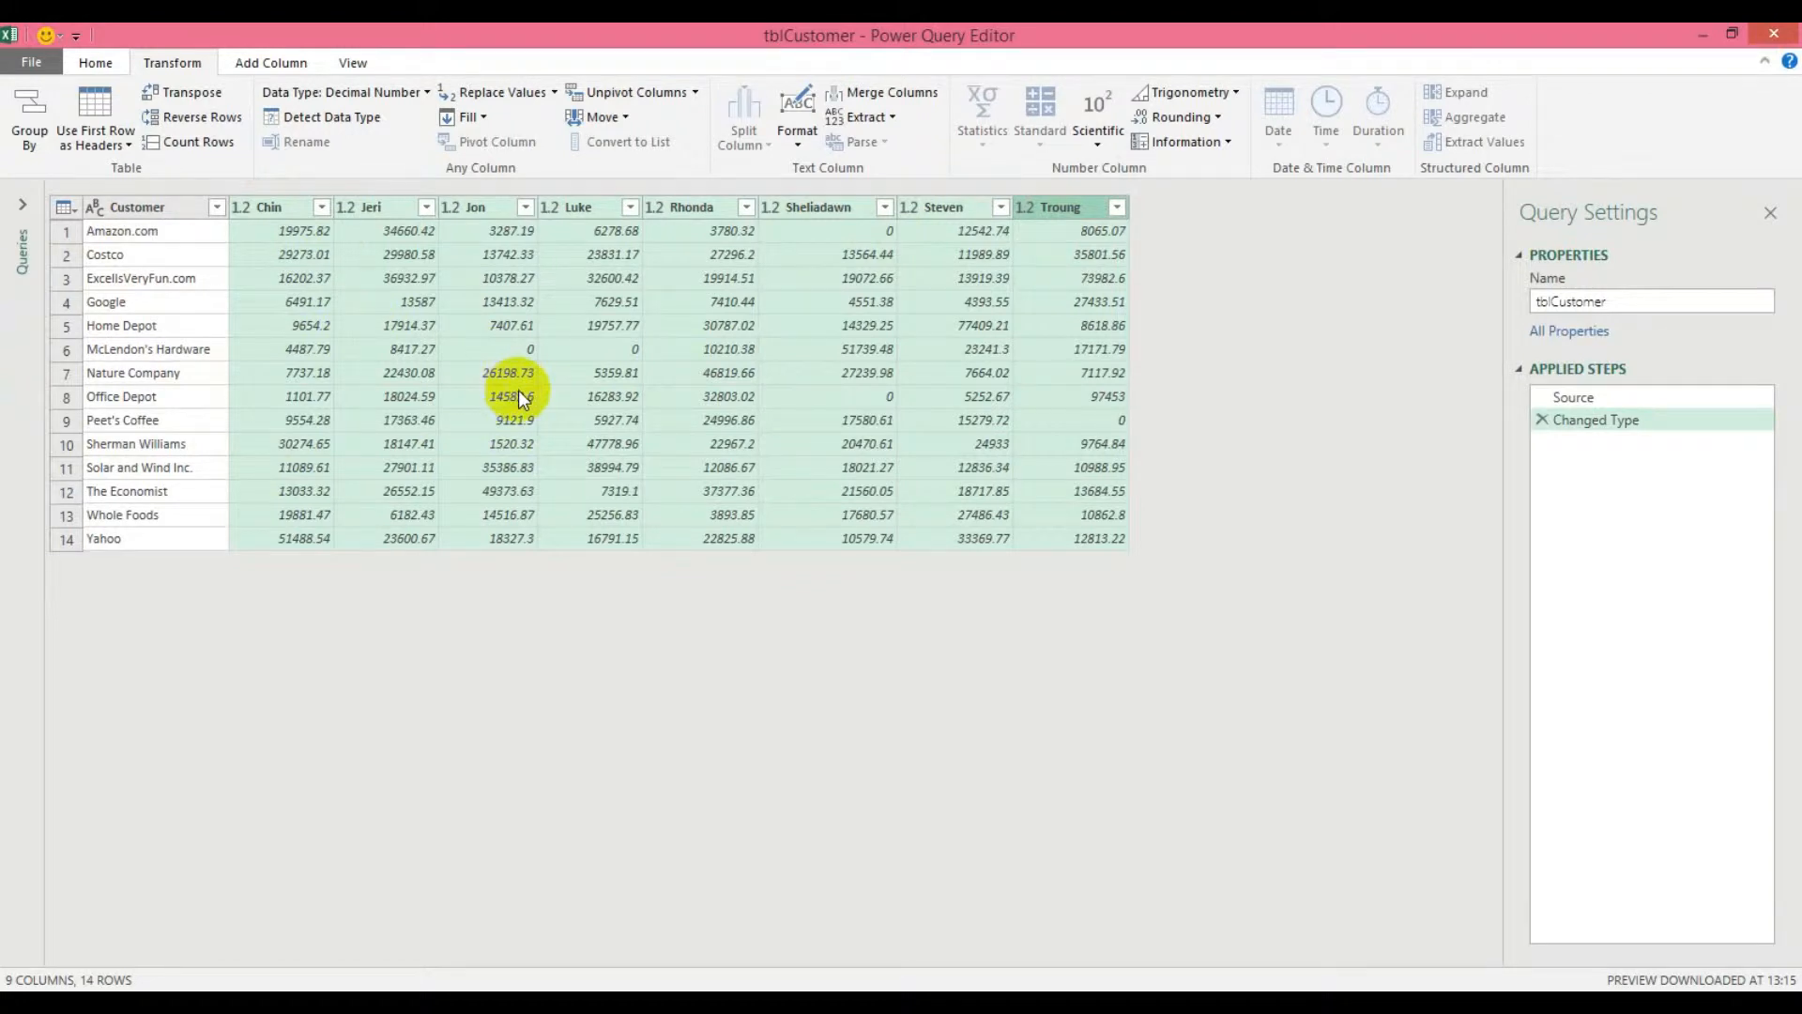
pyautogui.click(625, 94)
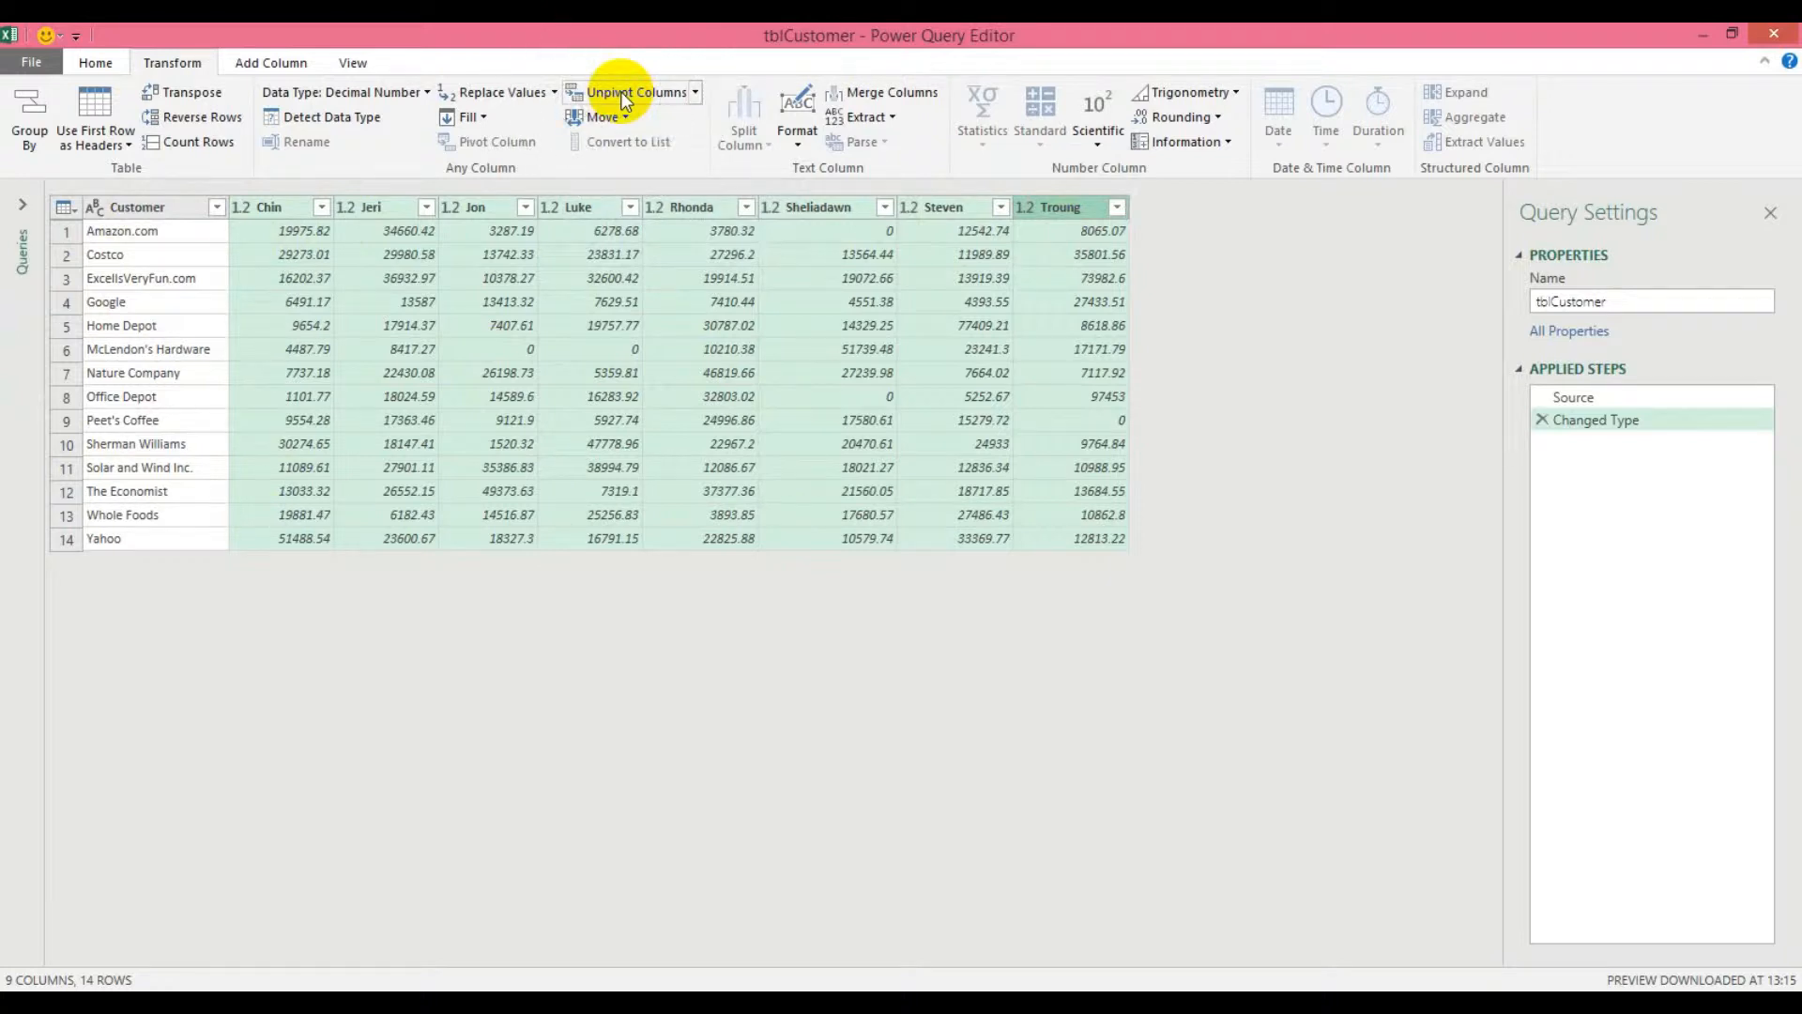
pyautogui.click(625, 94)
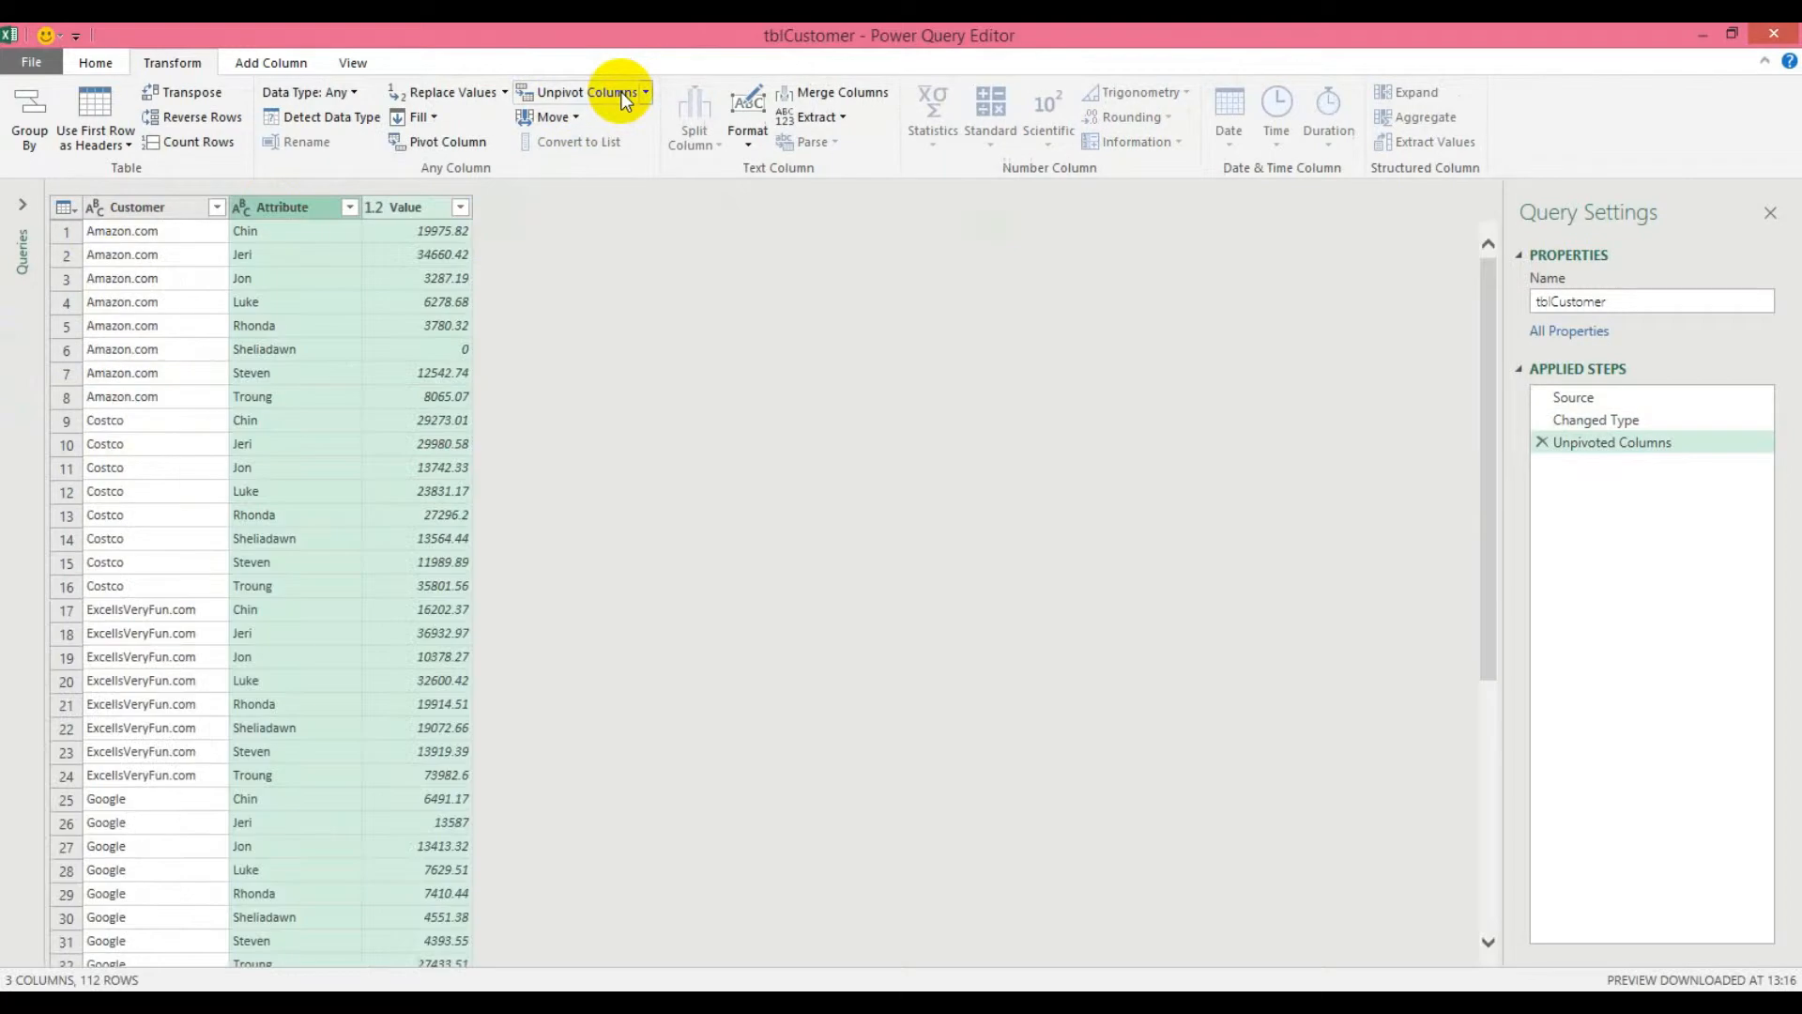
# Check the unpivoted rows, then close the query editor and load the result into the workbook with Close & Load
pyautogui.click(263, 543)
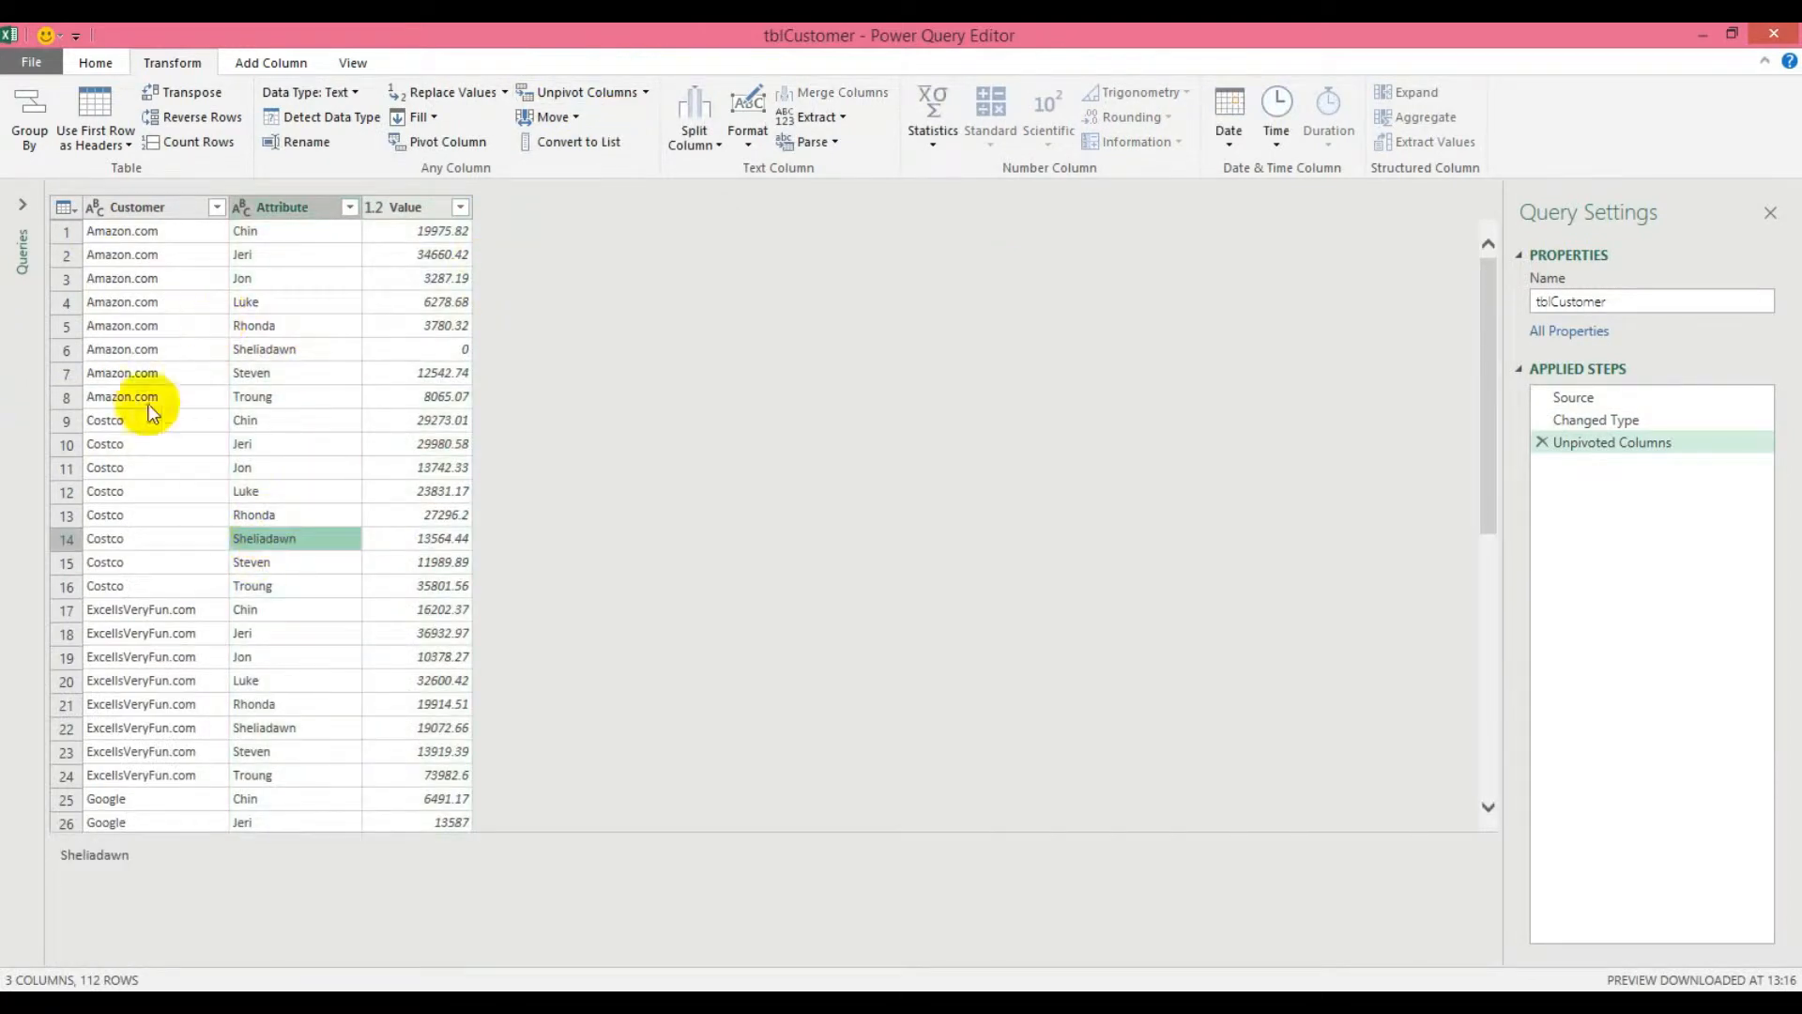
pyautogui.moveTo(1492, 443); pyautogui.dragTo(1440, 342)
pyautogui.click(244, 444)
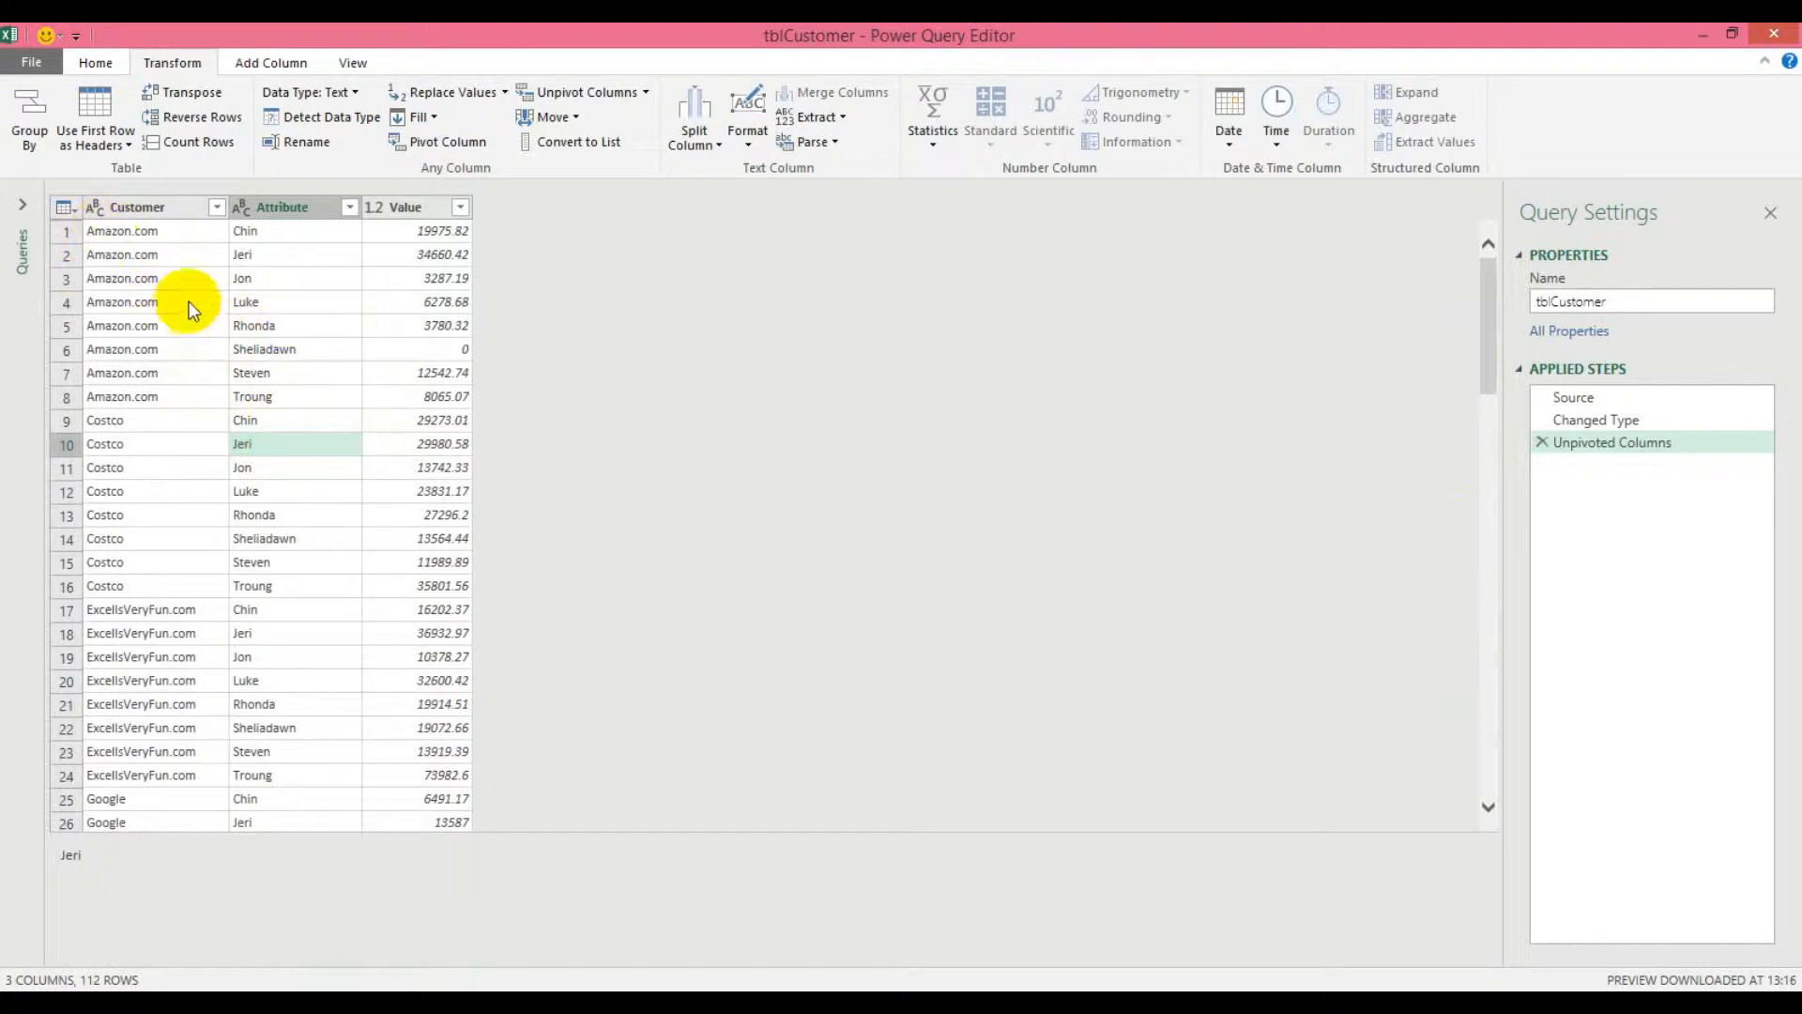
pyautogui.click(103, 64)
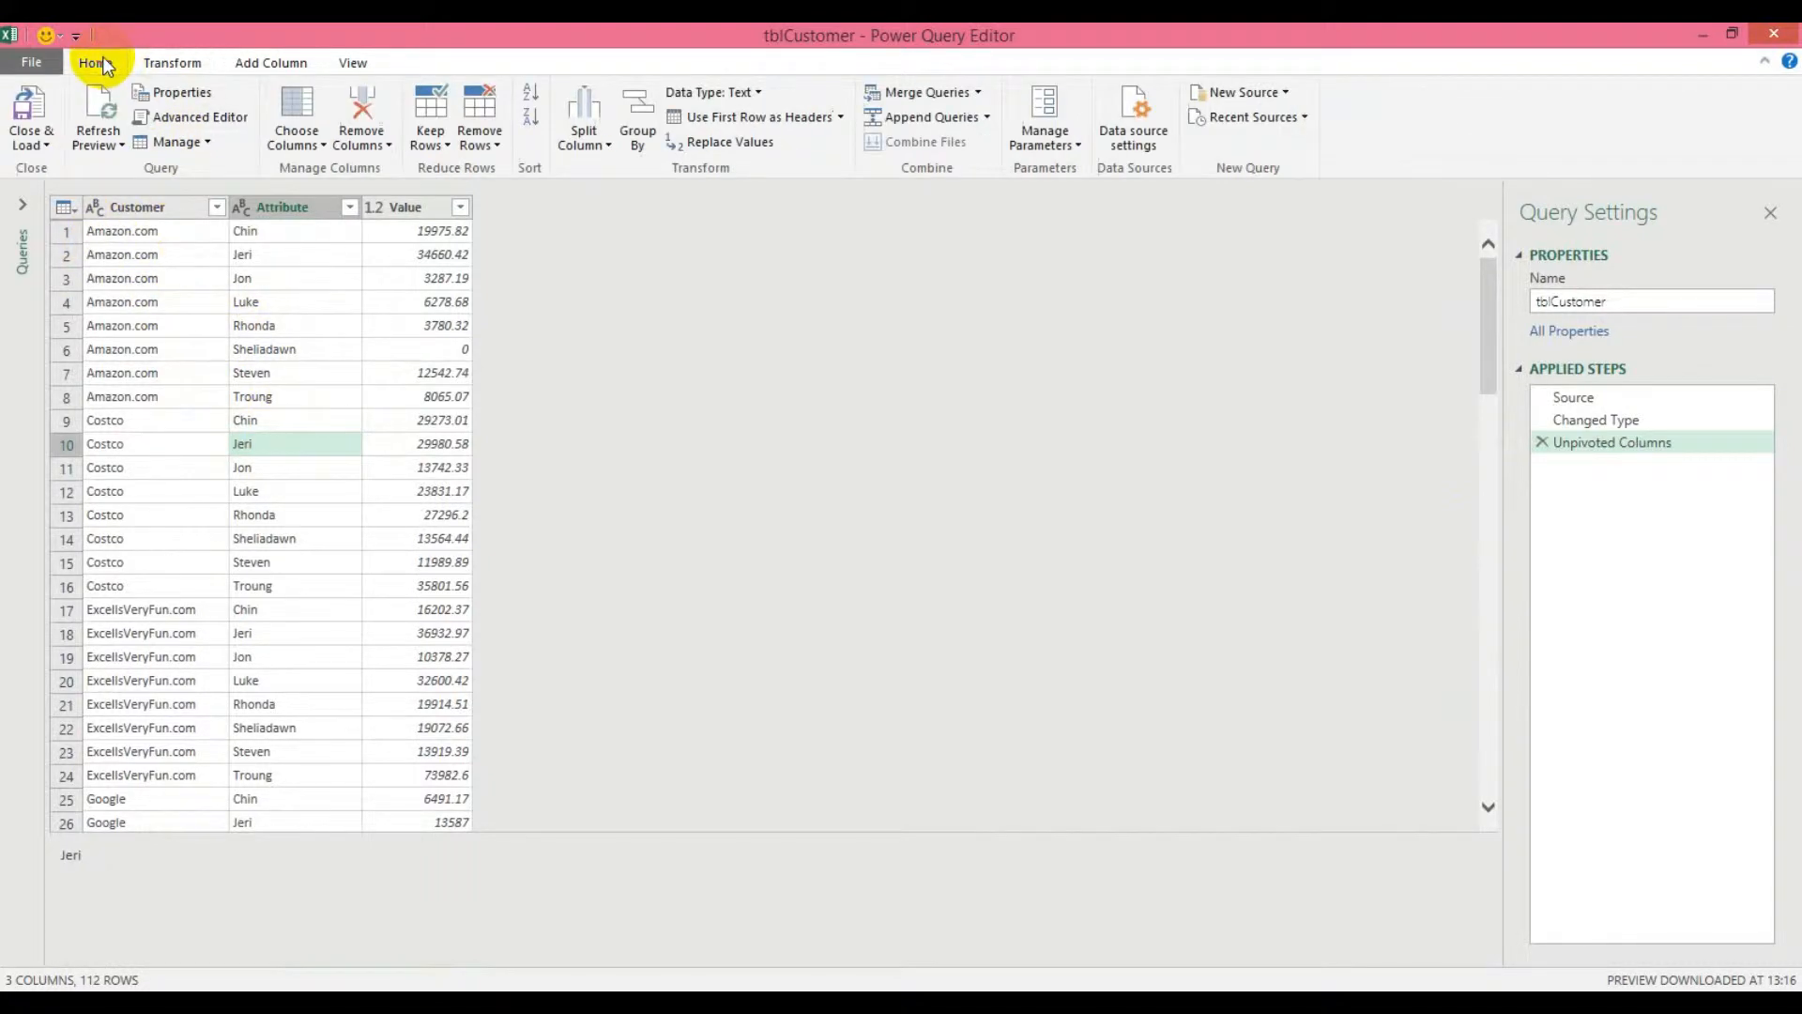
pyautogui.click(37, 143)
pyautogui.click(70, 167)
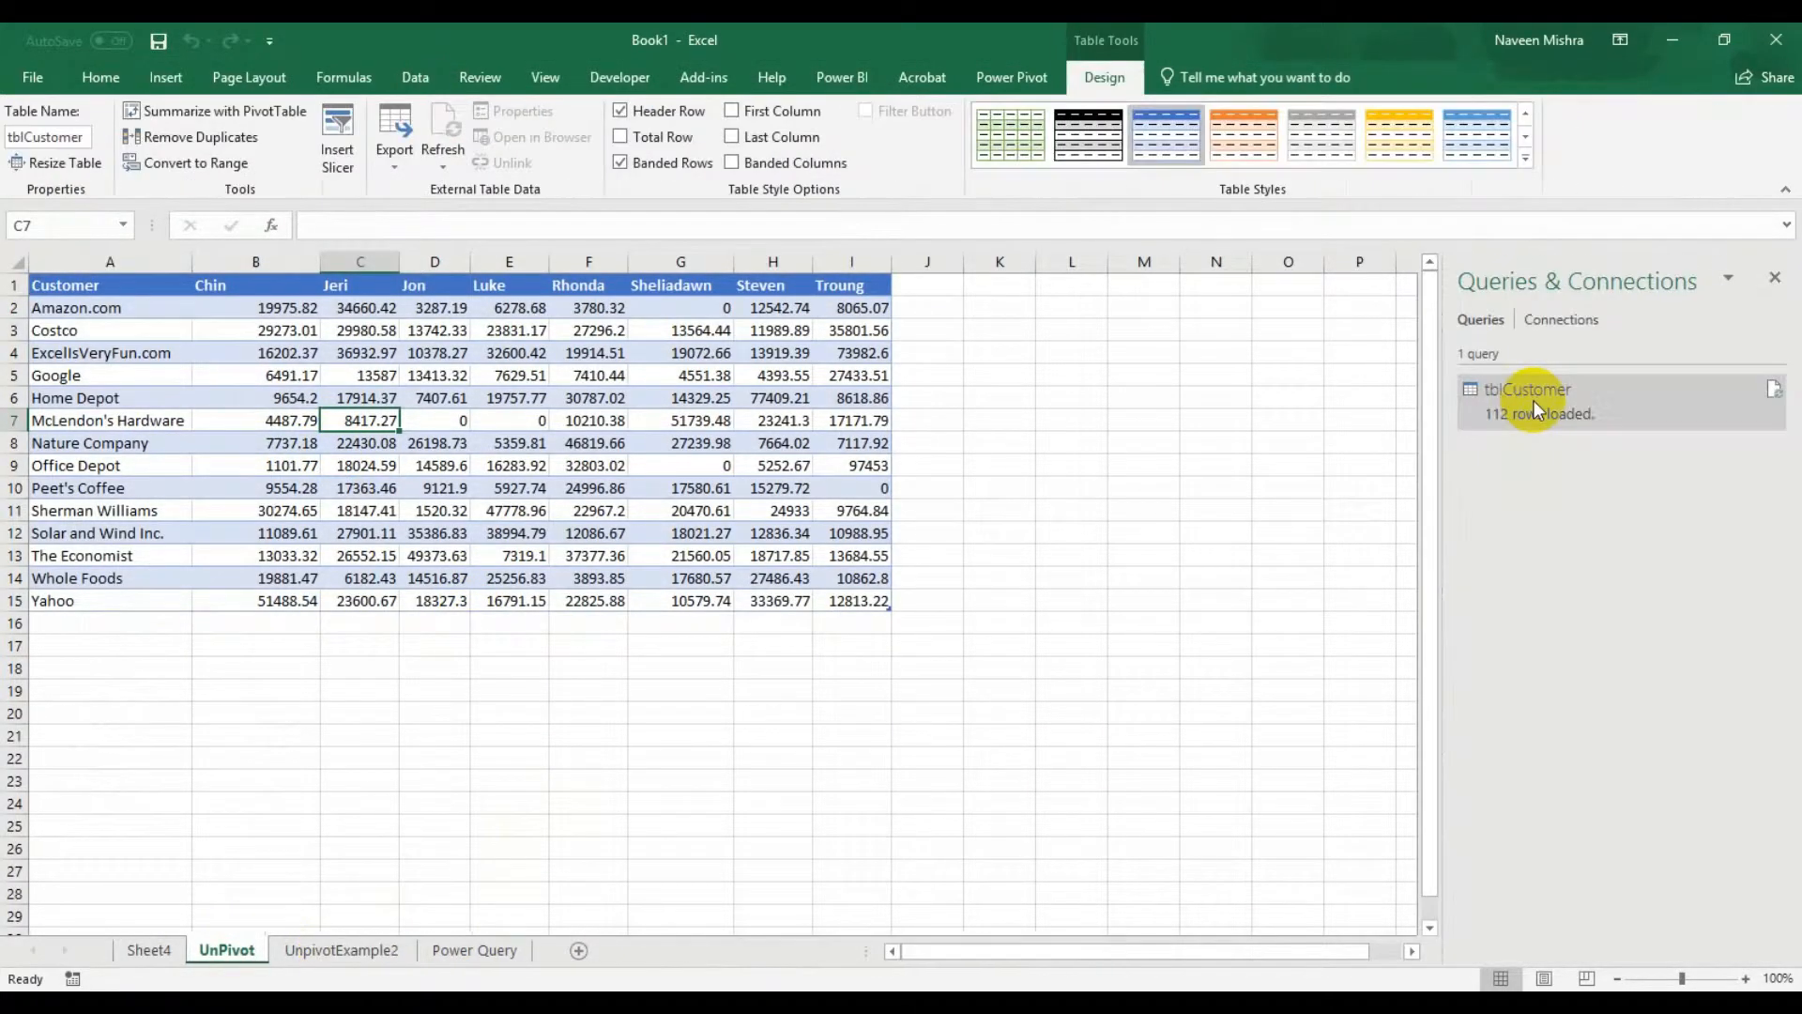
# Reopen the tblCustomer query from the workbook queries to view it, and close and load it again
pyautogui.moveTo(1534, 400)
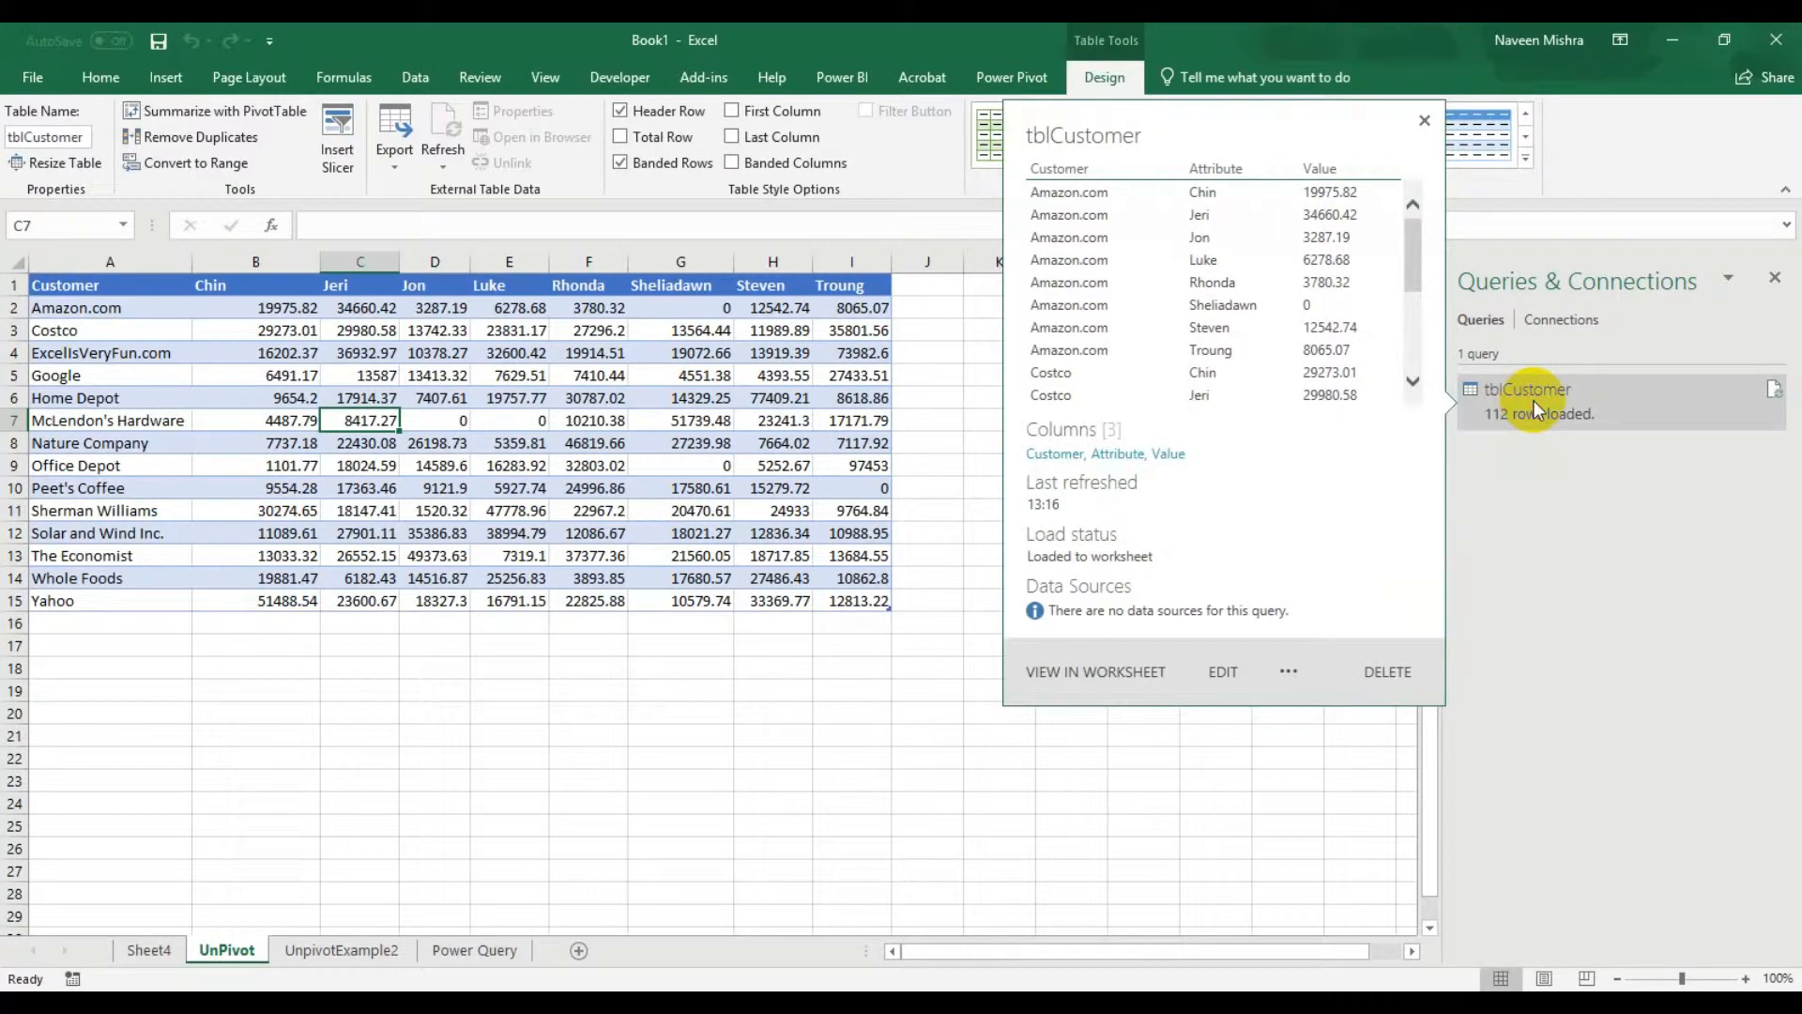
pyautogui.doubleClick(1533, 400)
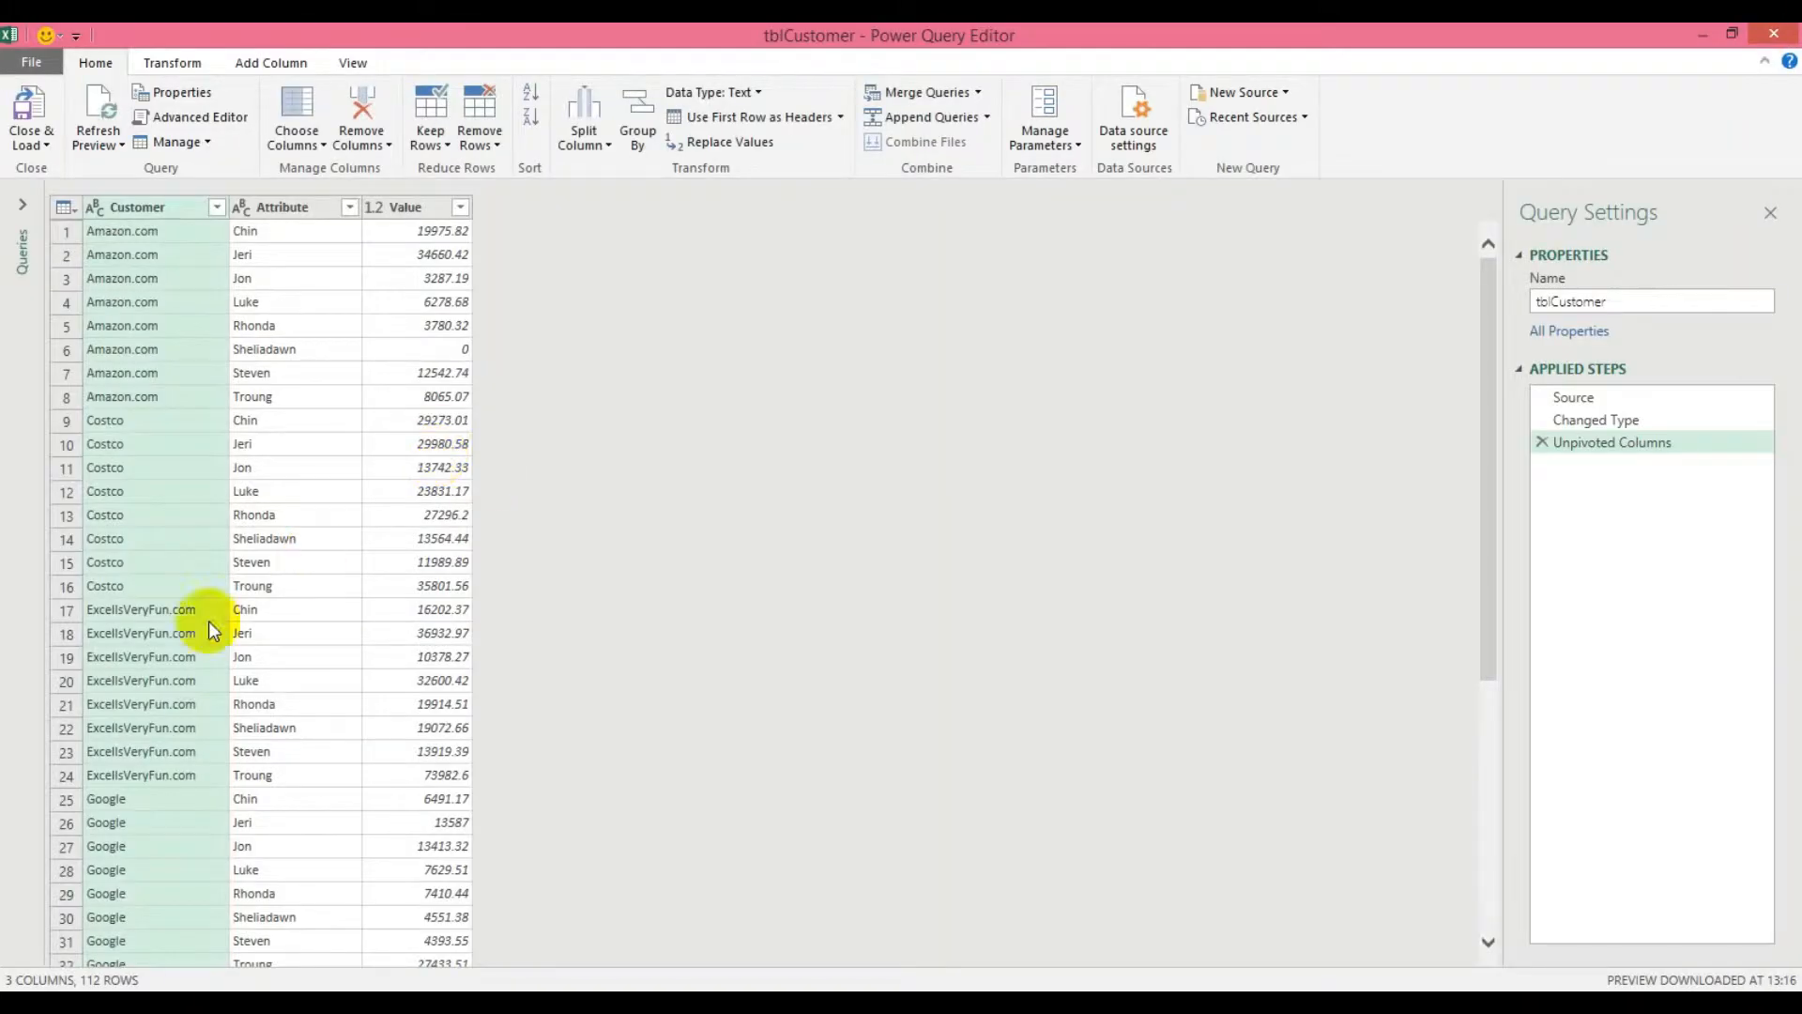
pyautogui.click(45, 145)
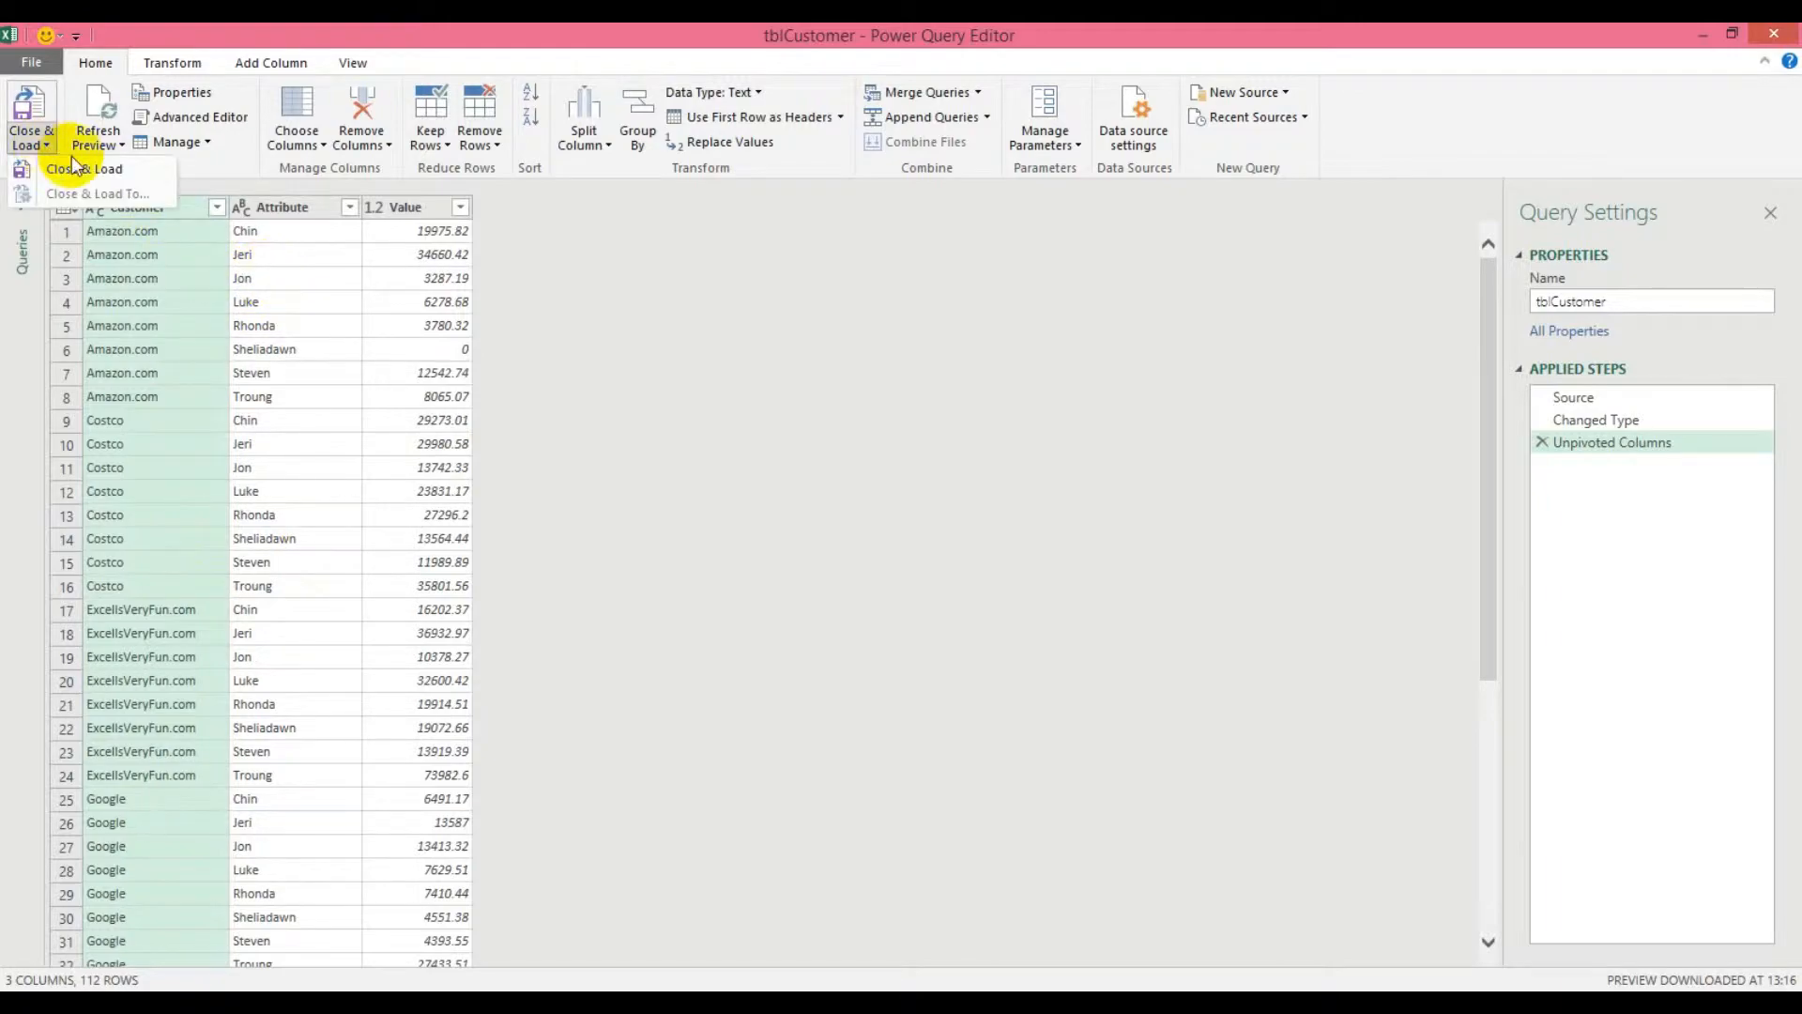
pyautogui.click(98, 169)
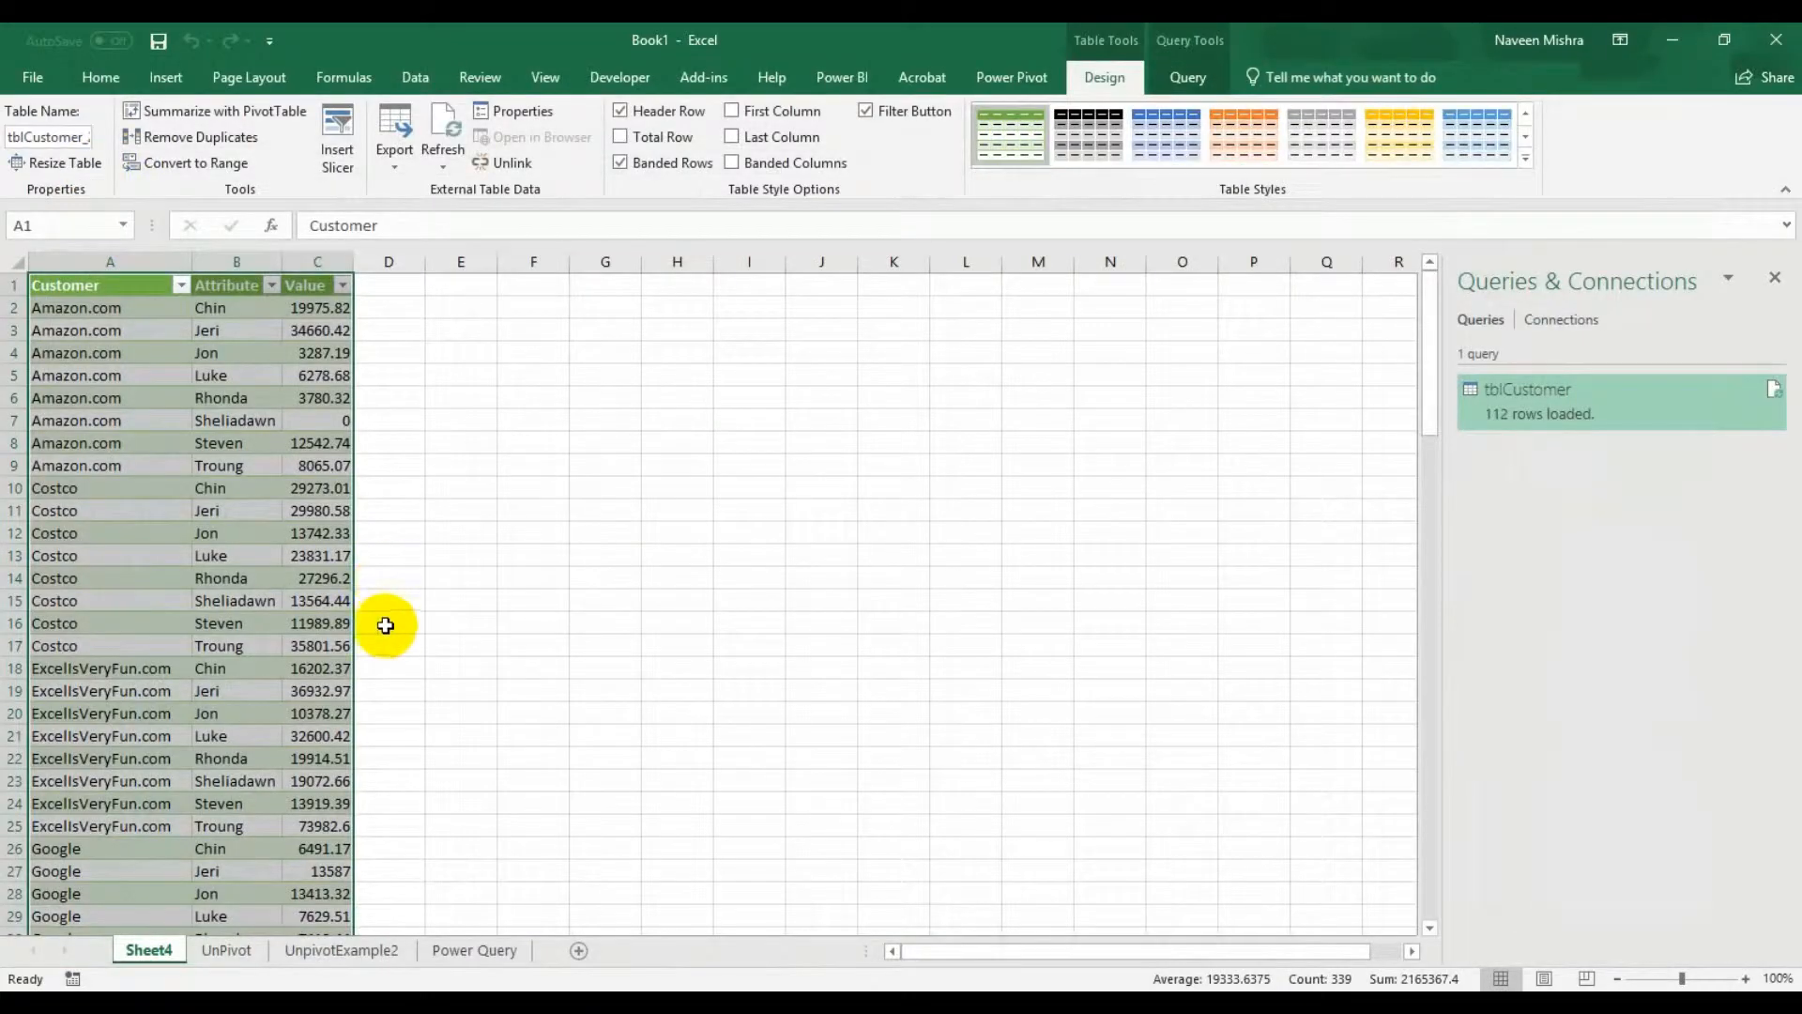
# Compare the loaded unpivoted table with the original cross-tab table on the UnPivot sheet
pyautogui.click(145, 510)
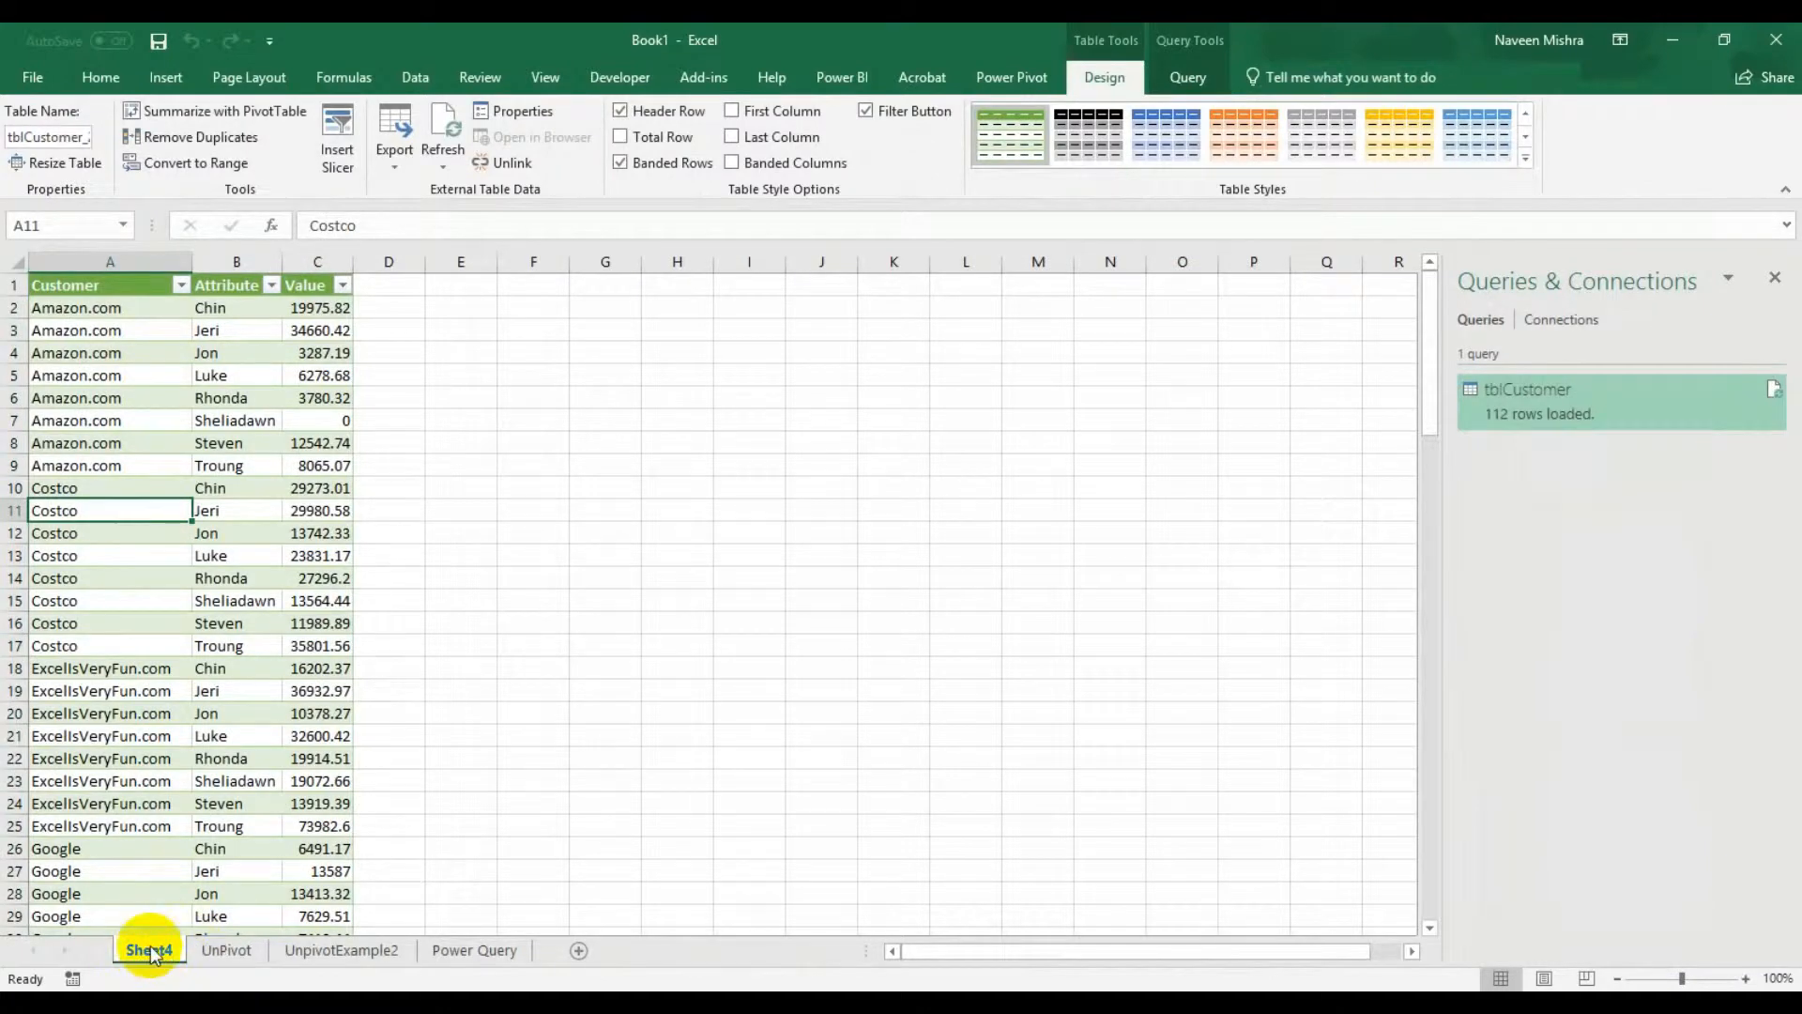
pyautogui.click(226, 950)
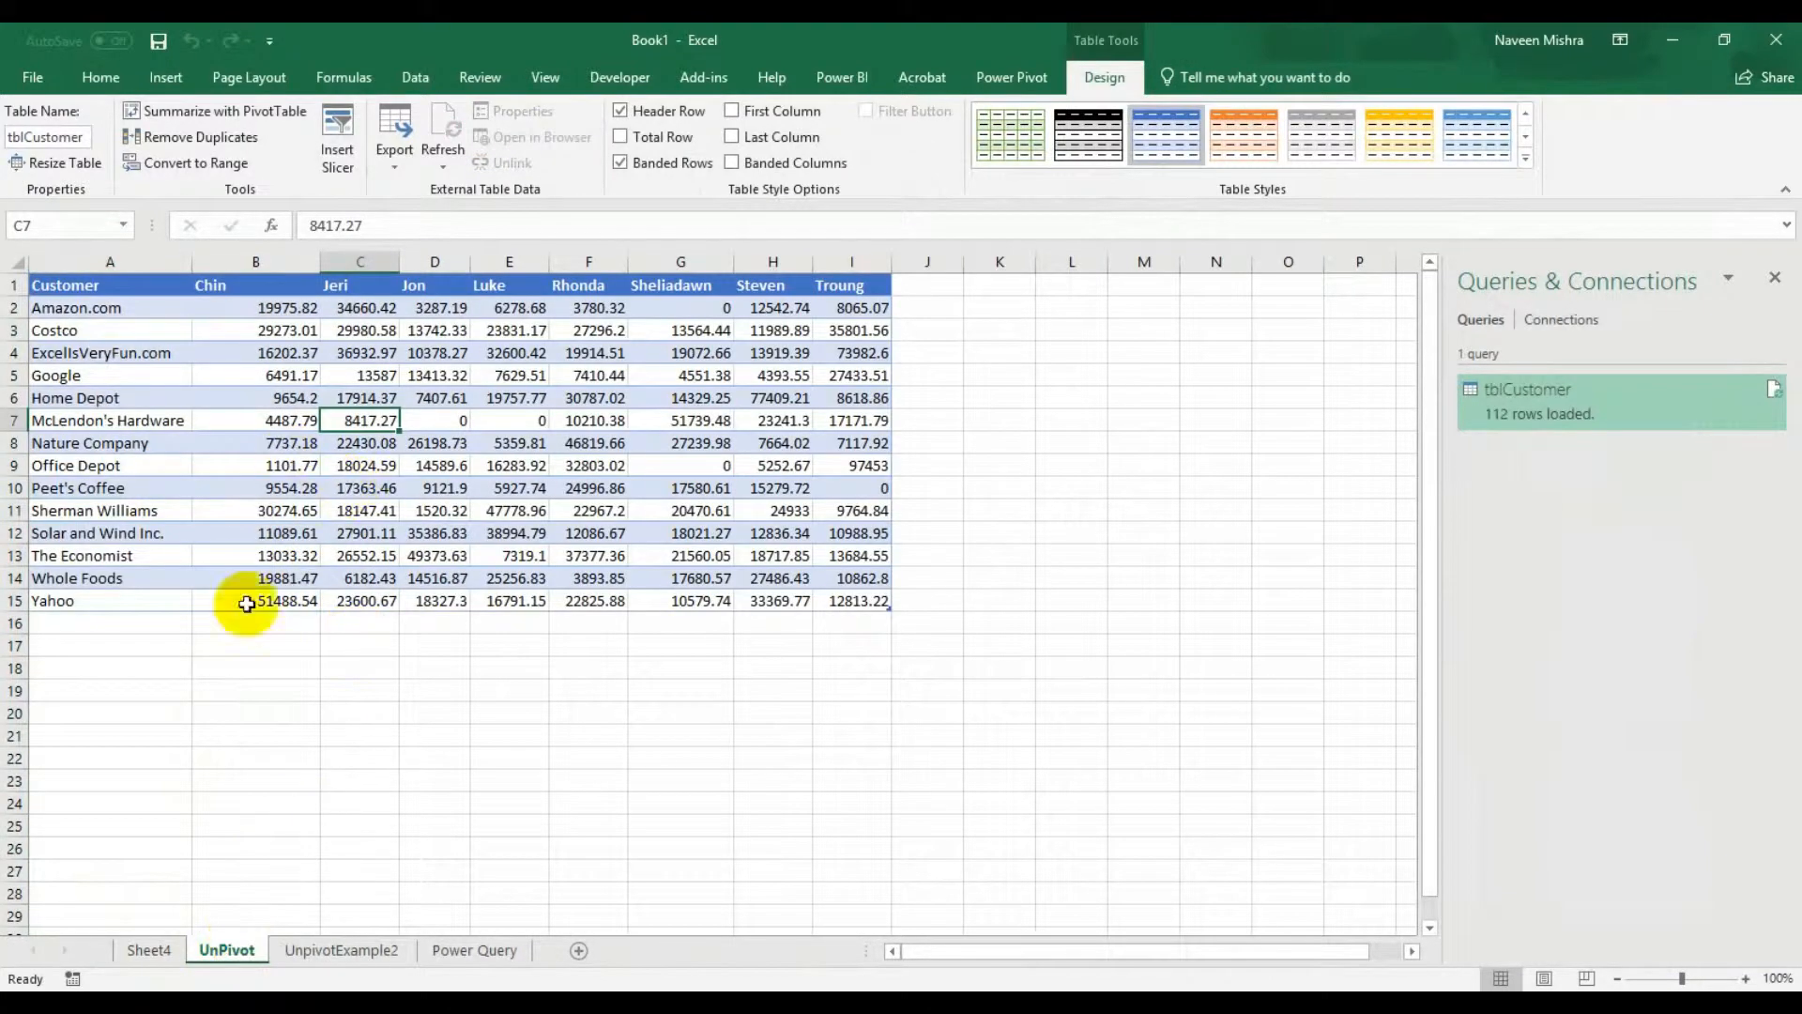
pyautogui.click(148, 950)
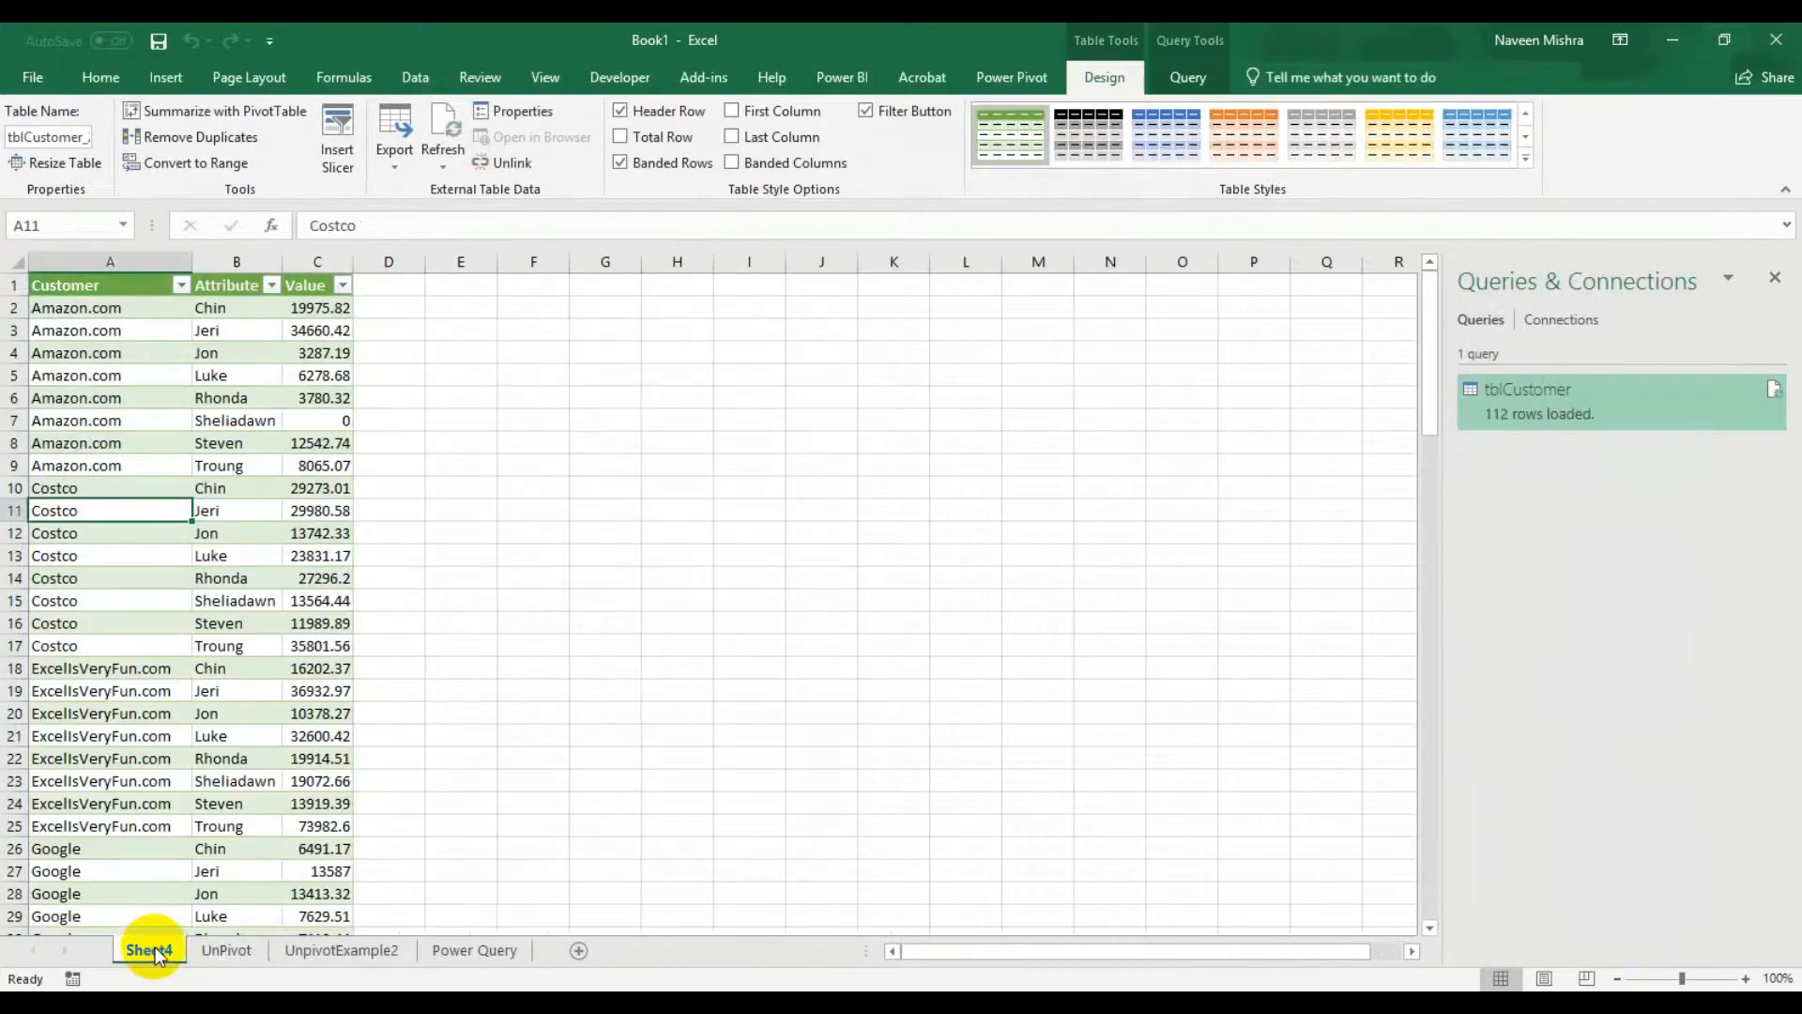
# Examine the Store Name and Item Name columns of the table on the UnpivotExample2 sheet
pyautogui.click(319, 951)
pyautogui.click(489, 580)
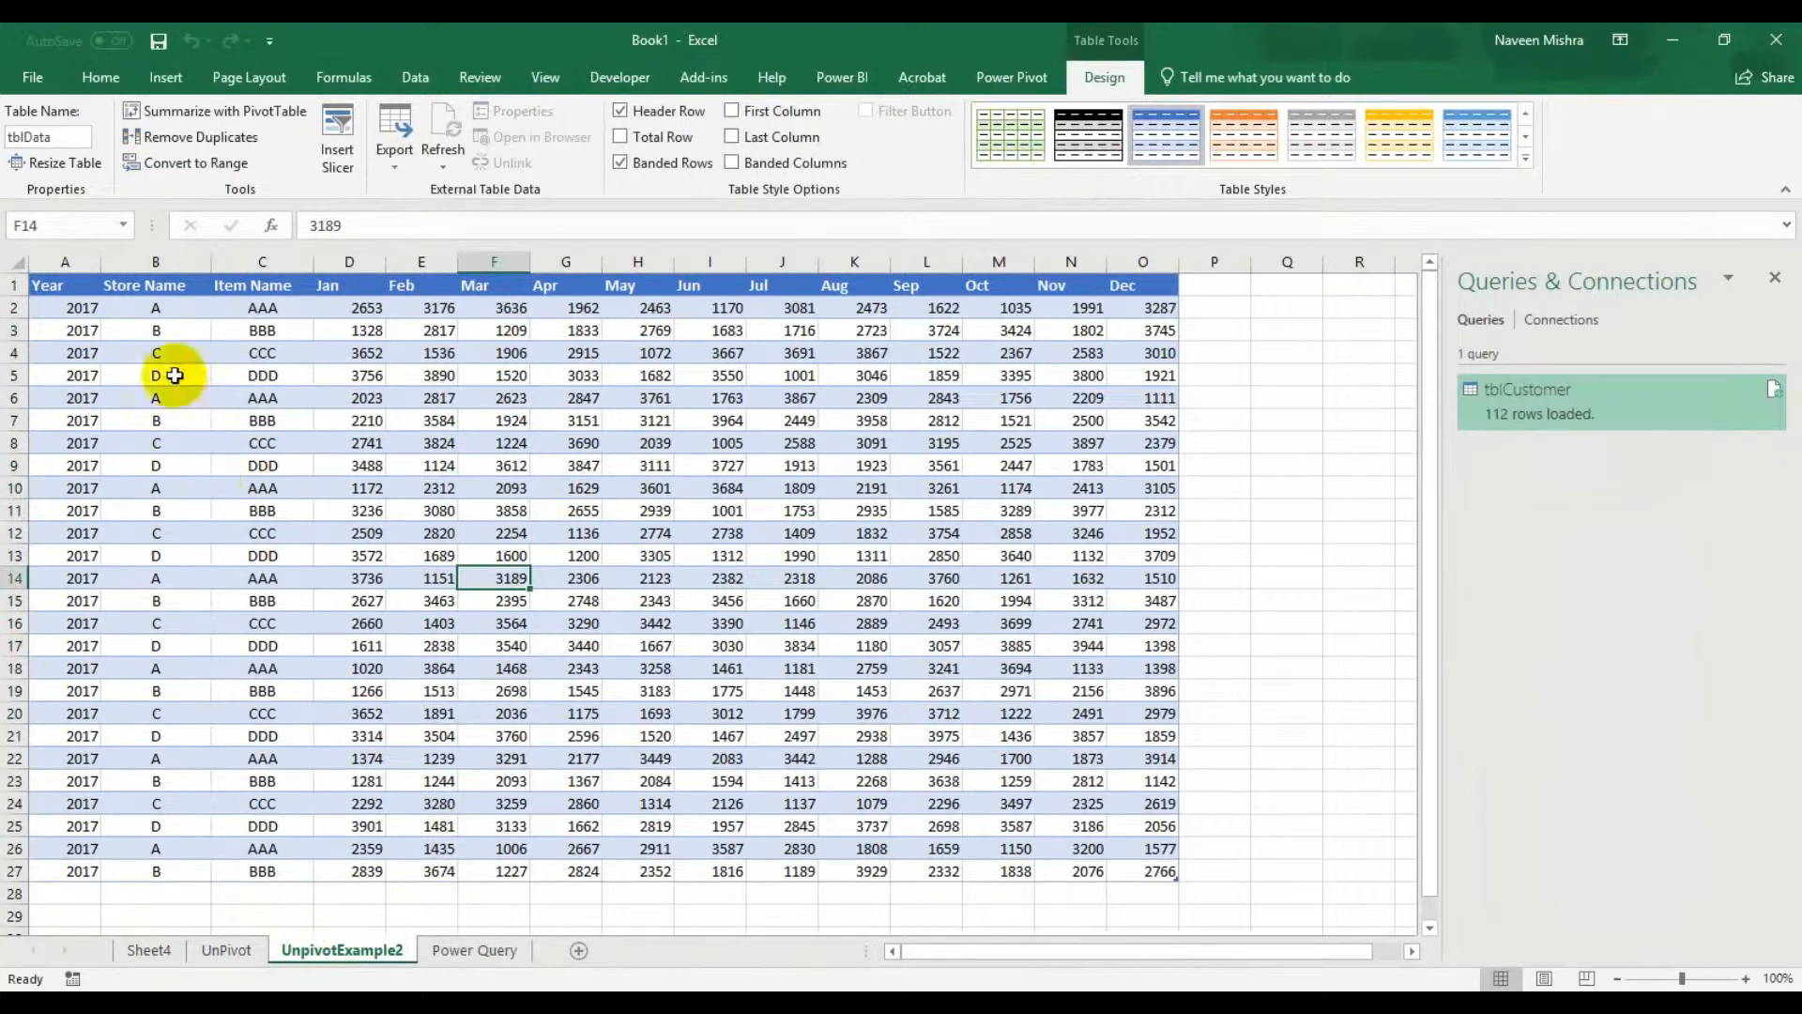
pyautogui.moveTo(170, 310); pyautogui.dragTo(193, 623)
pyautogui.moveTo(268, 314); pyautogui.dragTo(260, 717)
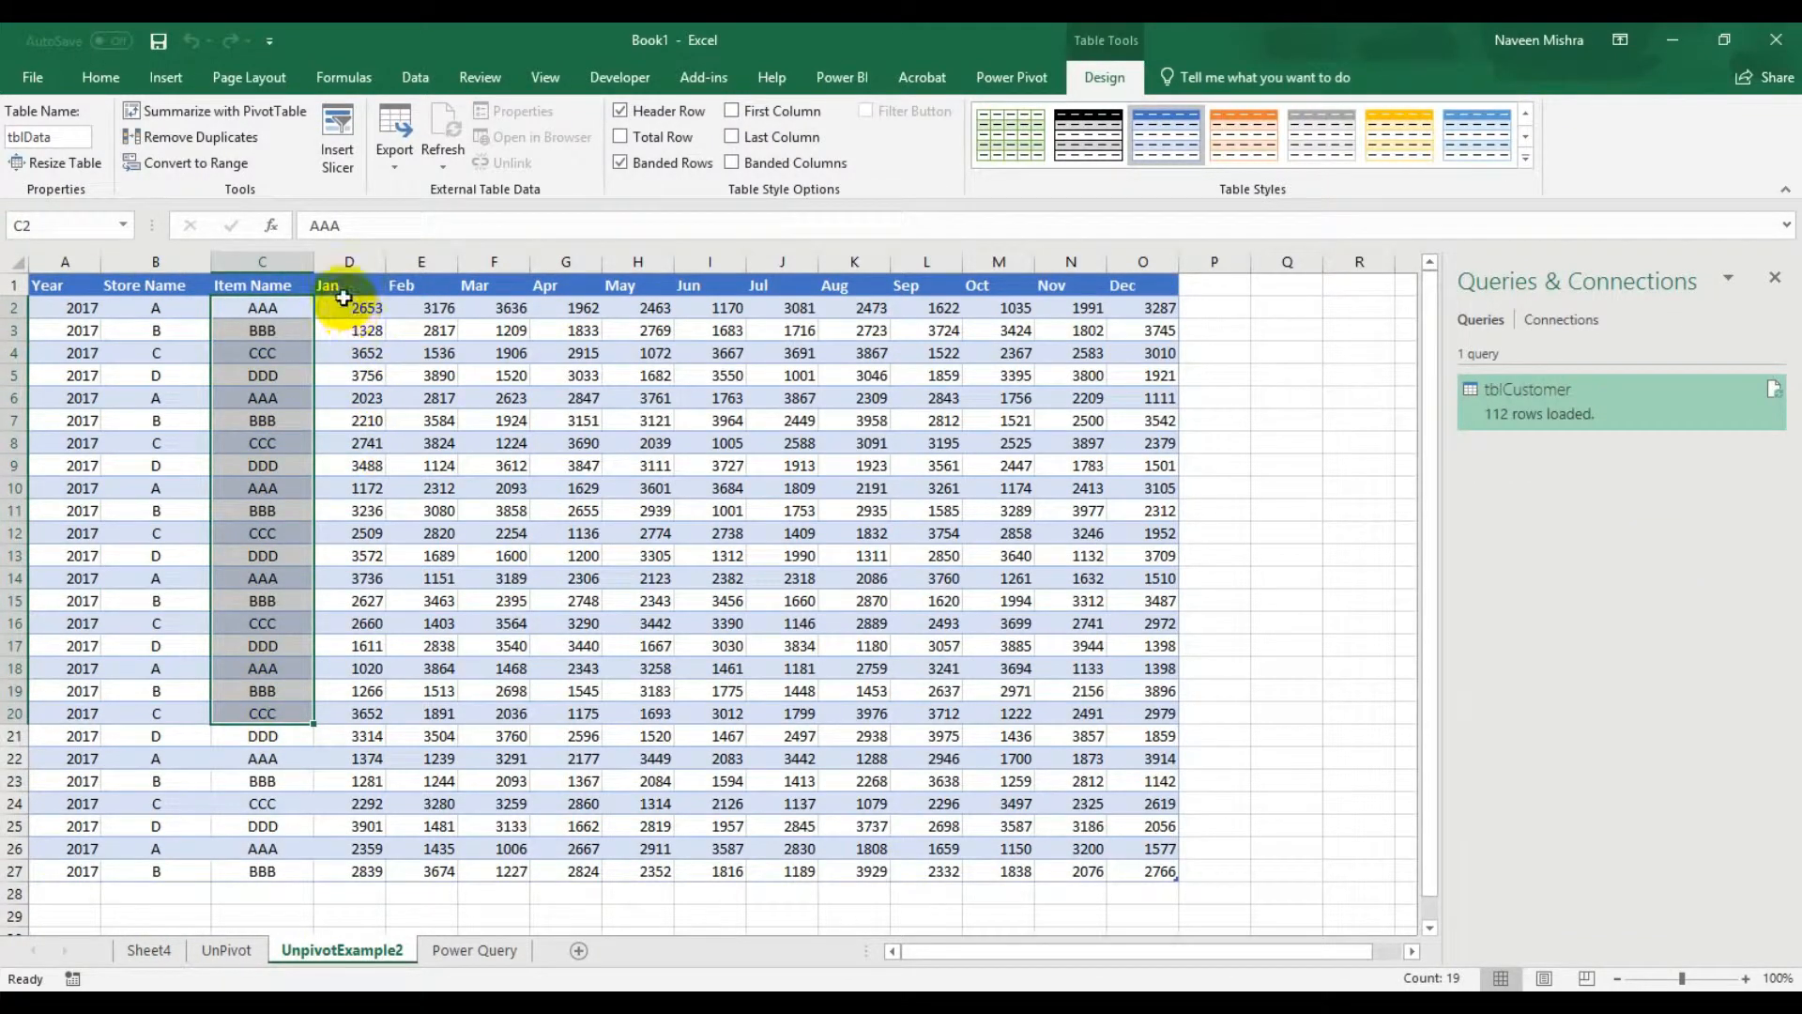
# Examine the Jan to Dec headers on the UnpivotExample2 sheet and check that the data is a named table
pyautogui.moveTo(342, 287); pyautogui.dragTo(1158, 282)
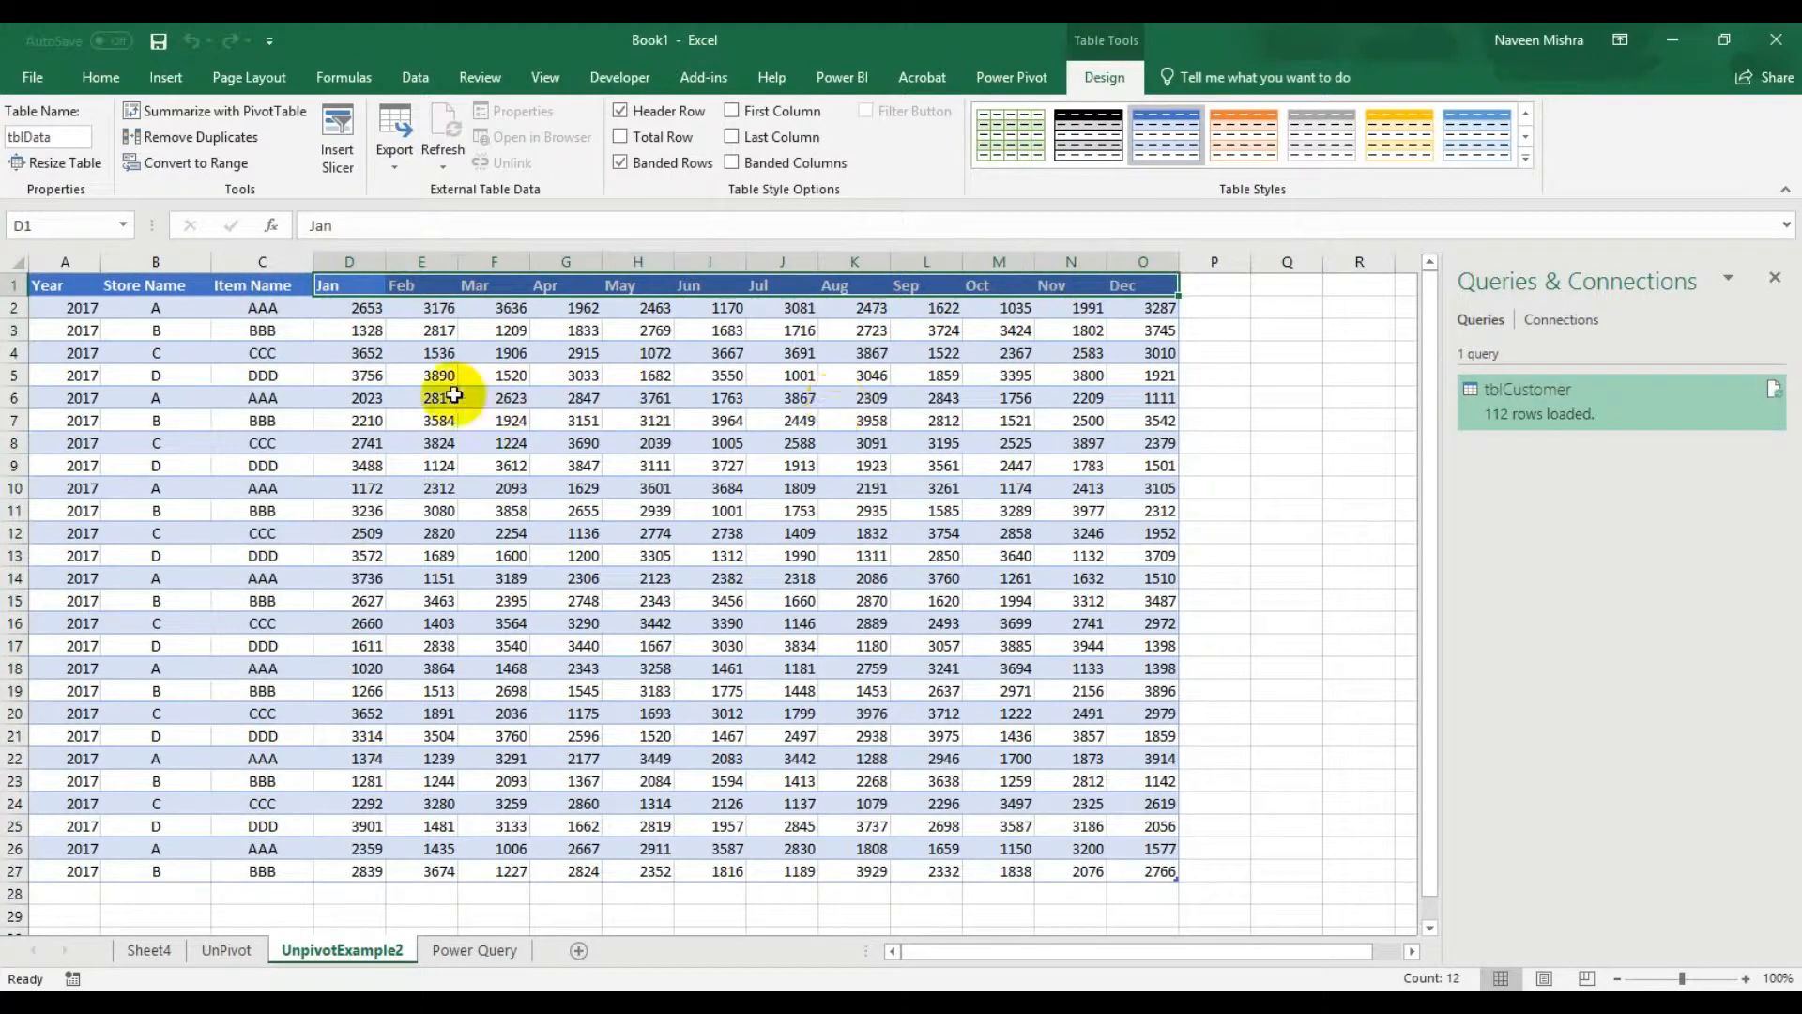
pyautogui.click(411, 401)
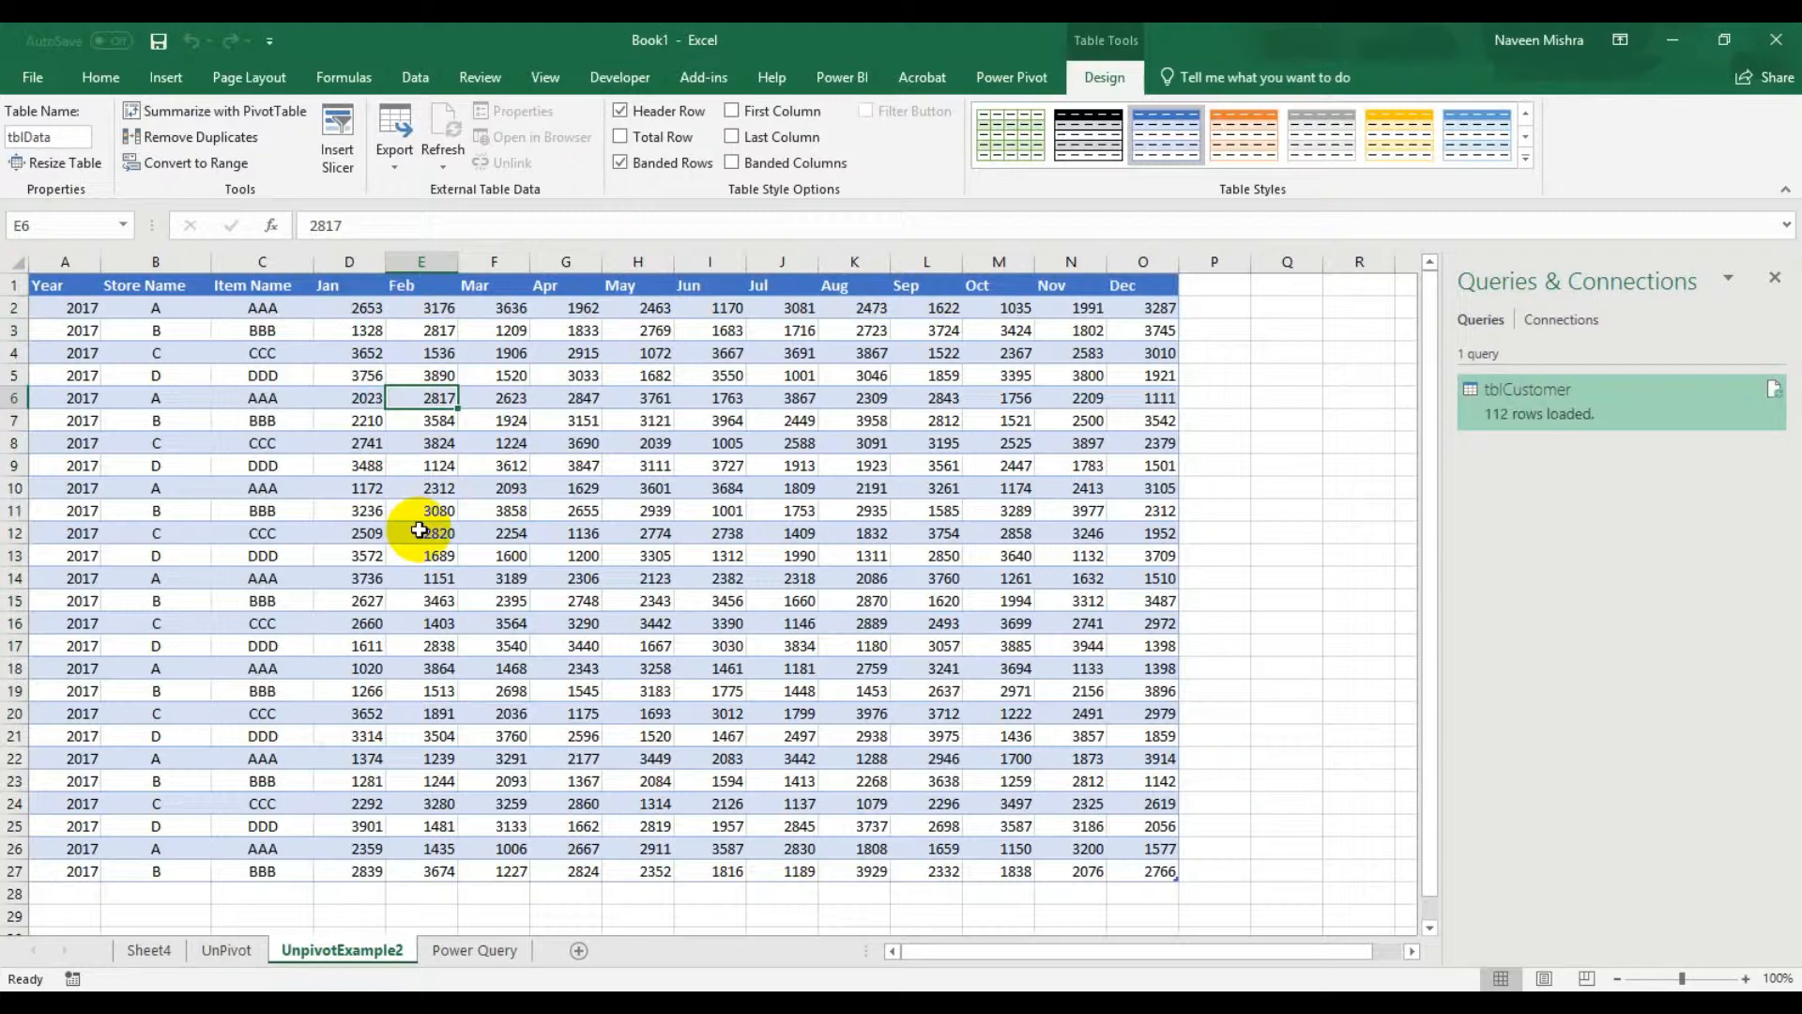
pyautogui.hotkey('ctrl', 'a')
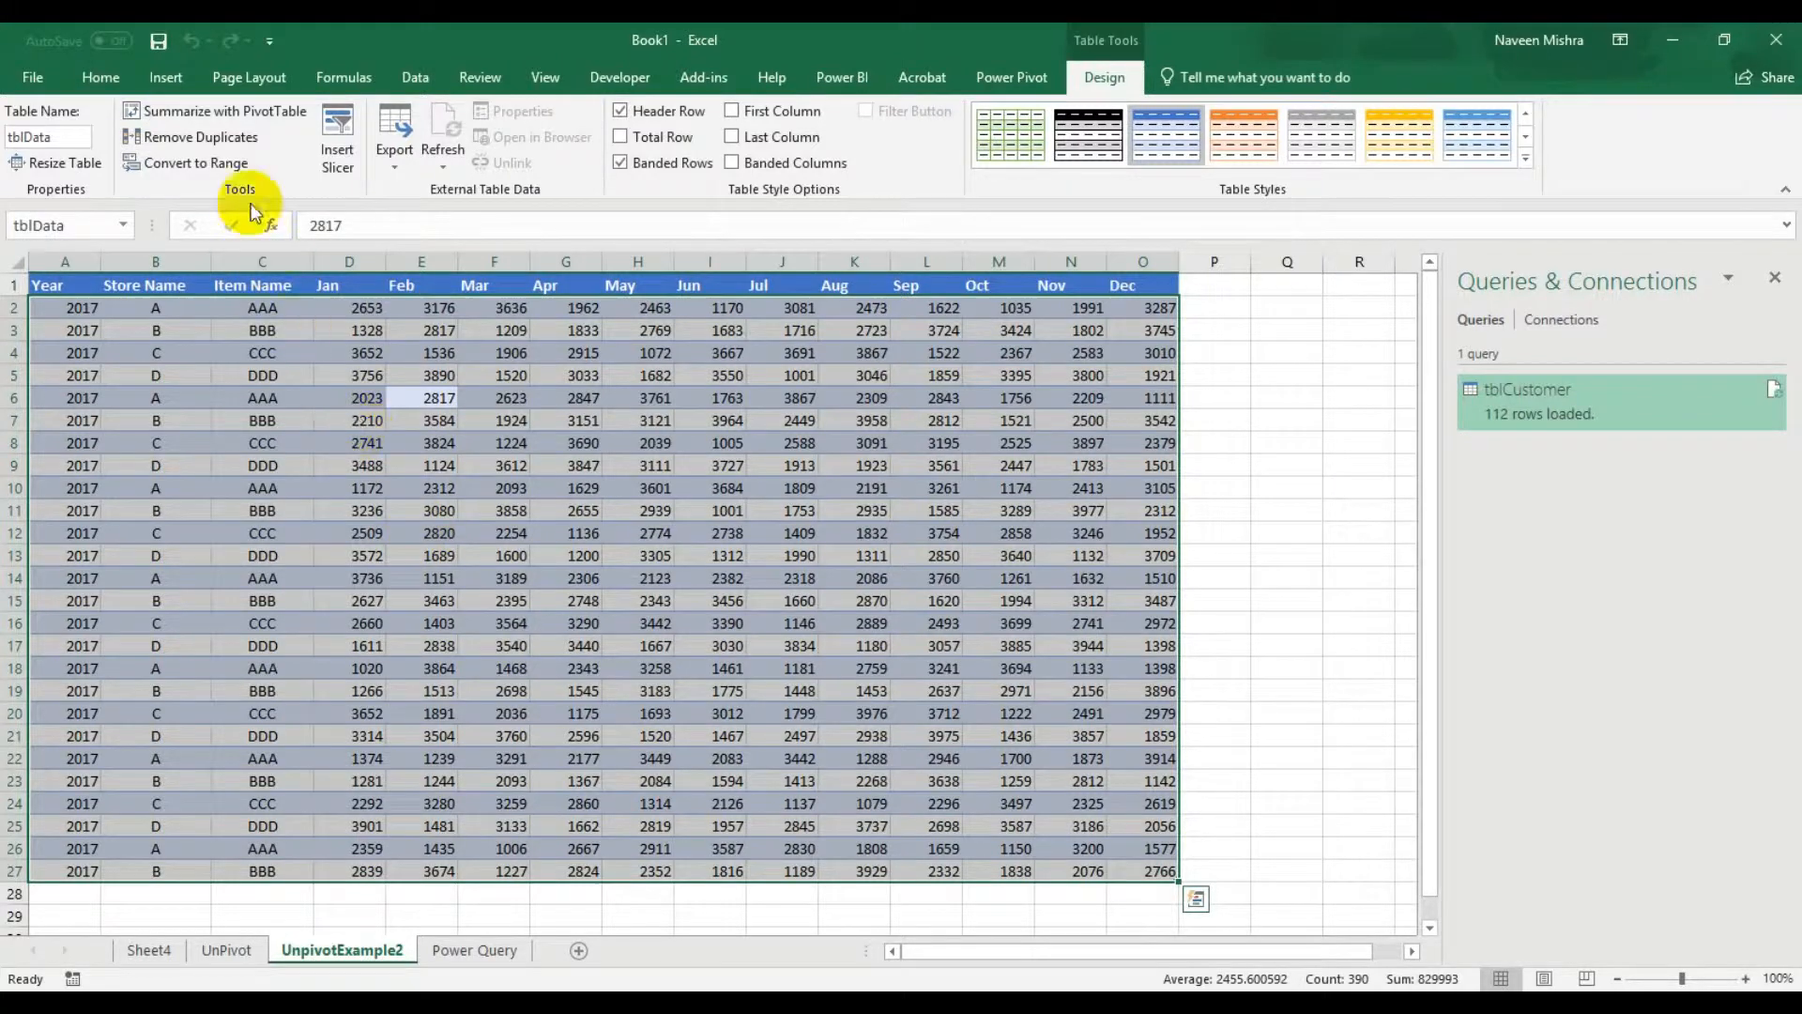
pyautogui.click(165, 77)
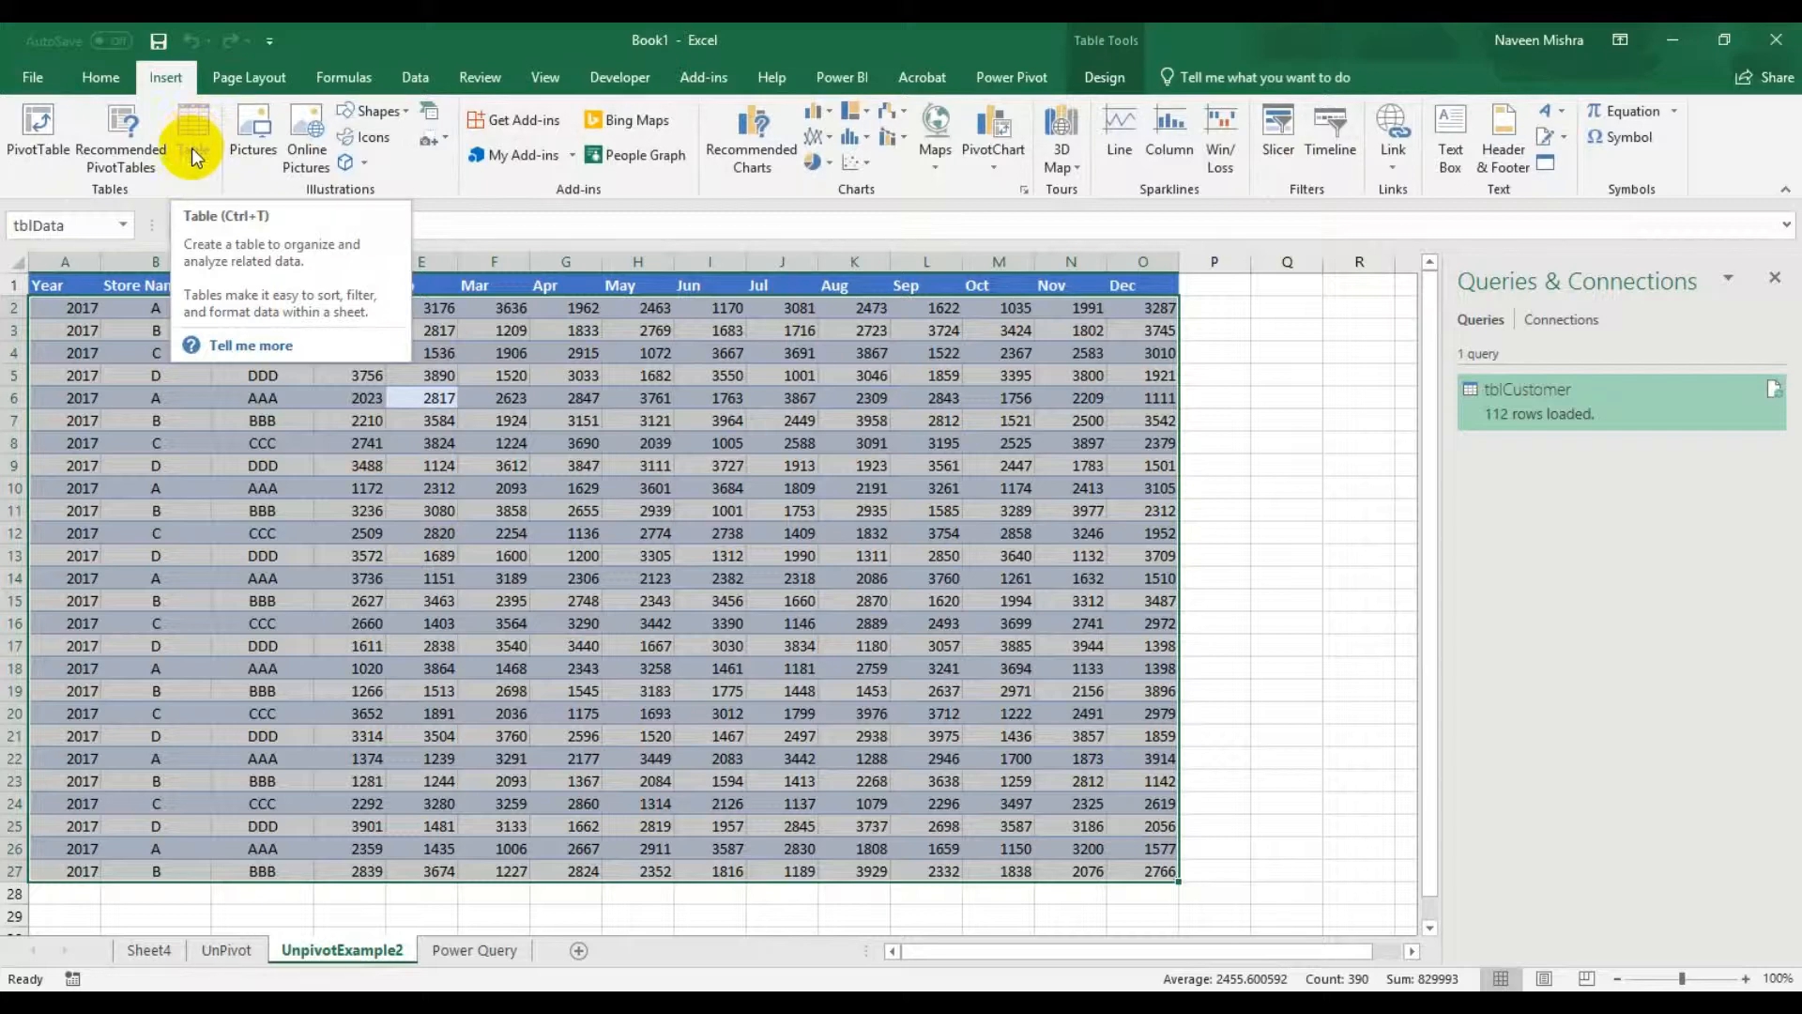
pyautogui.click(1106, 81)
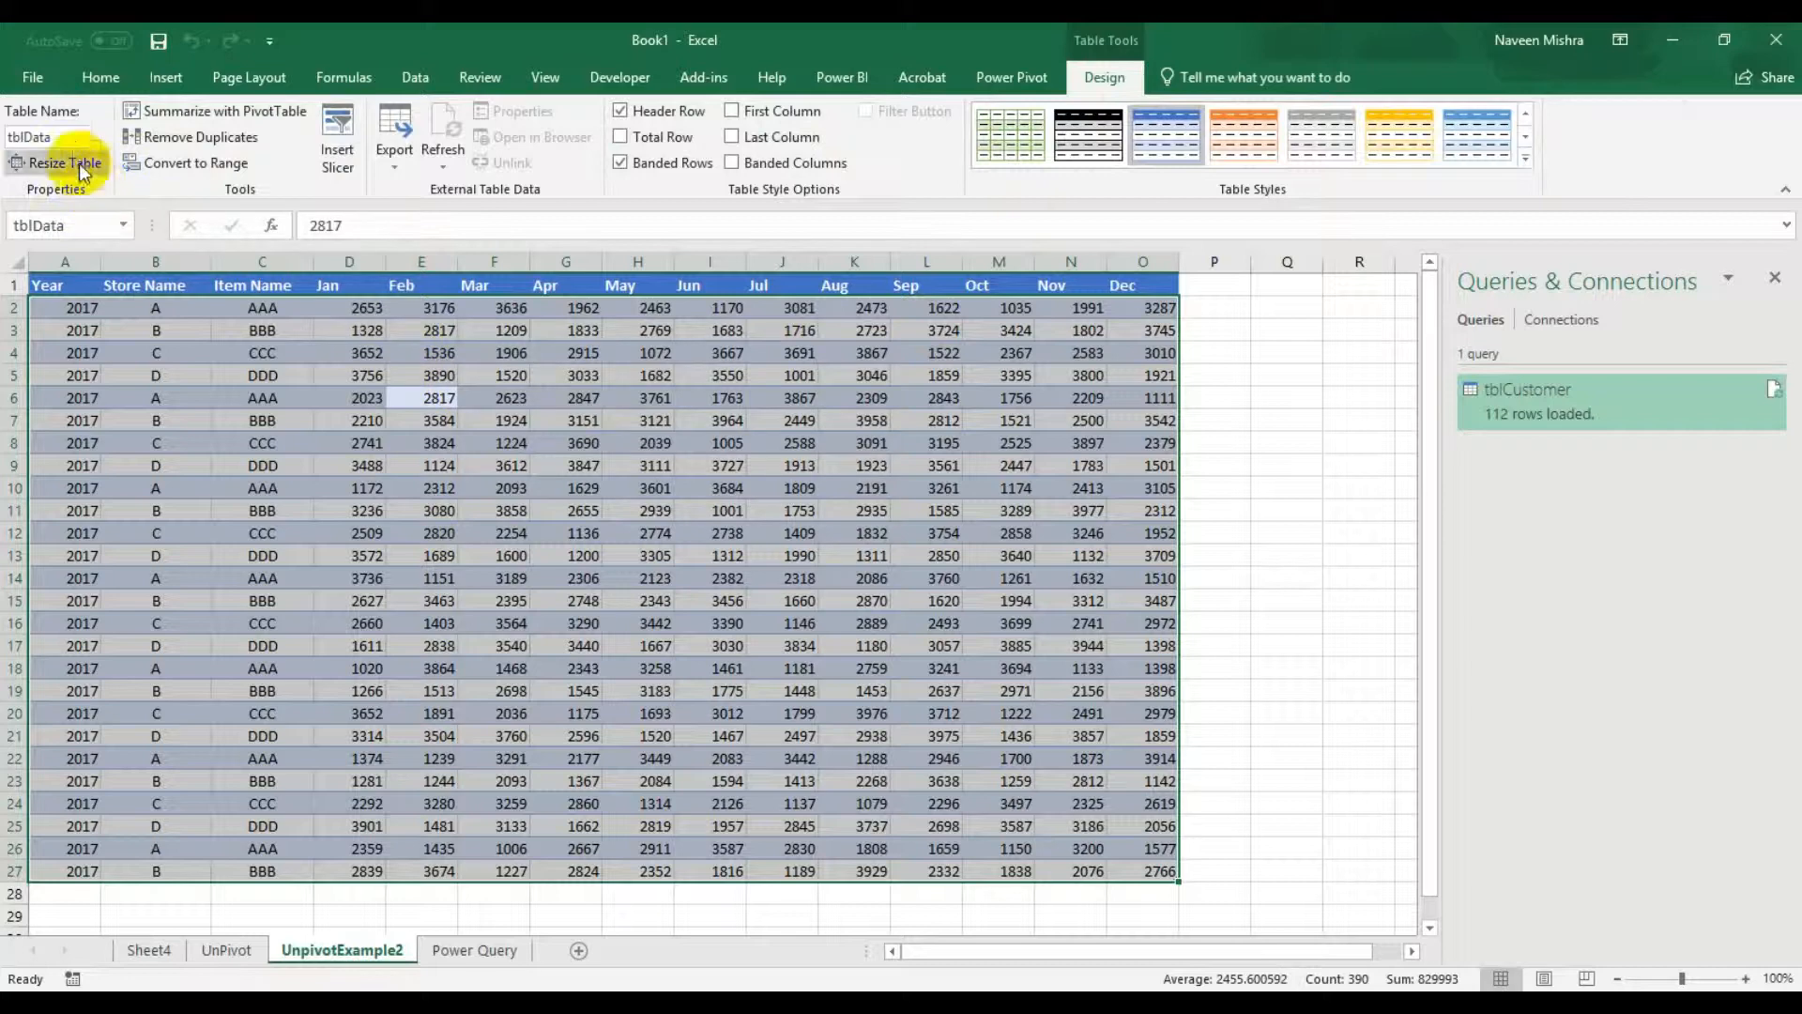
# Load the tblData table from the UnpivotExample2 sheet into the Power Query Editor
pyautogui.click(354, 532)
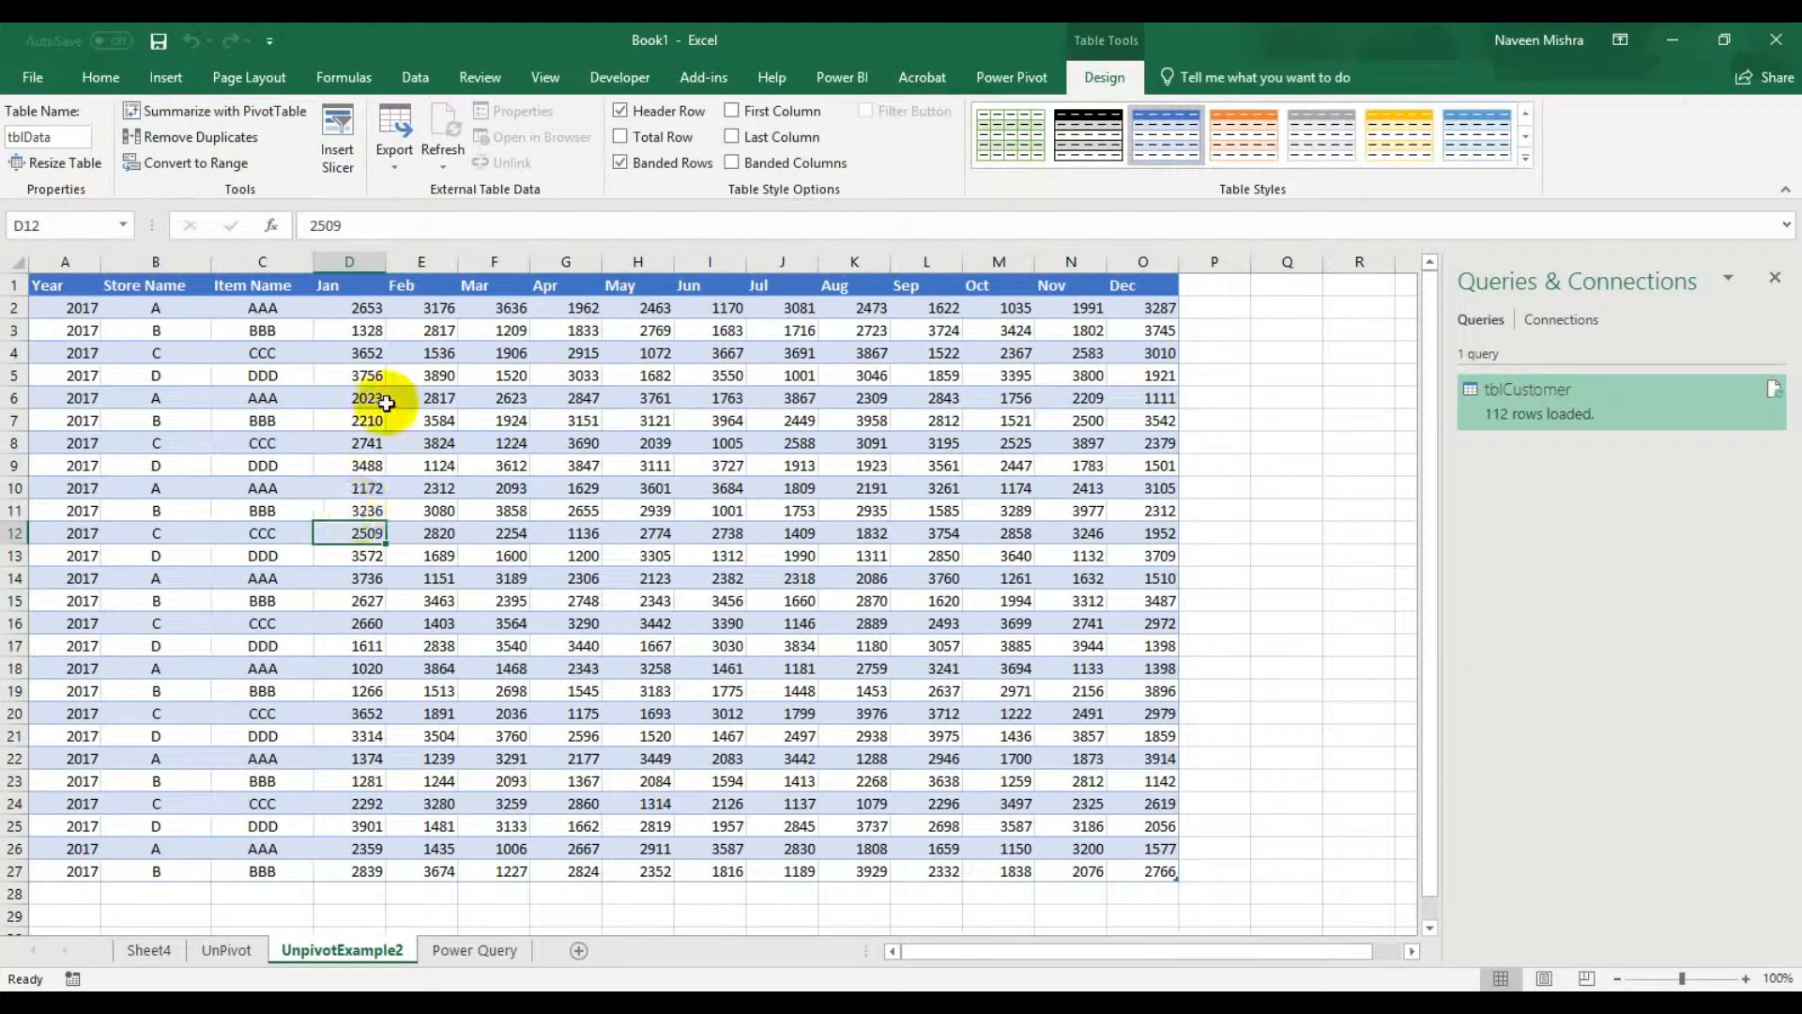
pyautogui.click(414, 77)
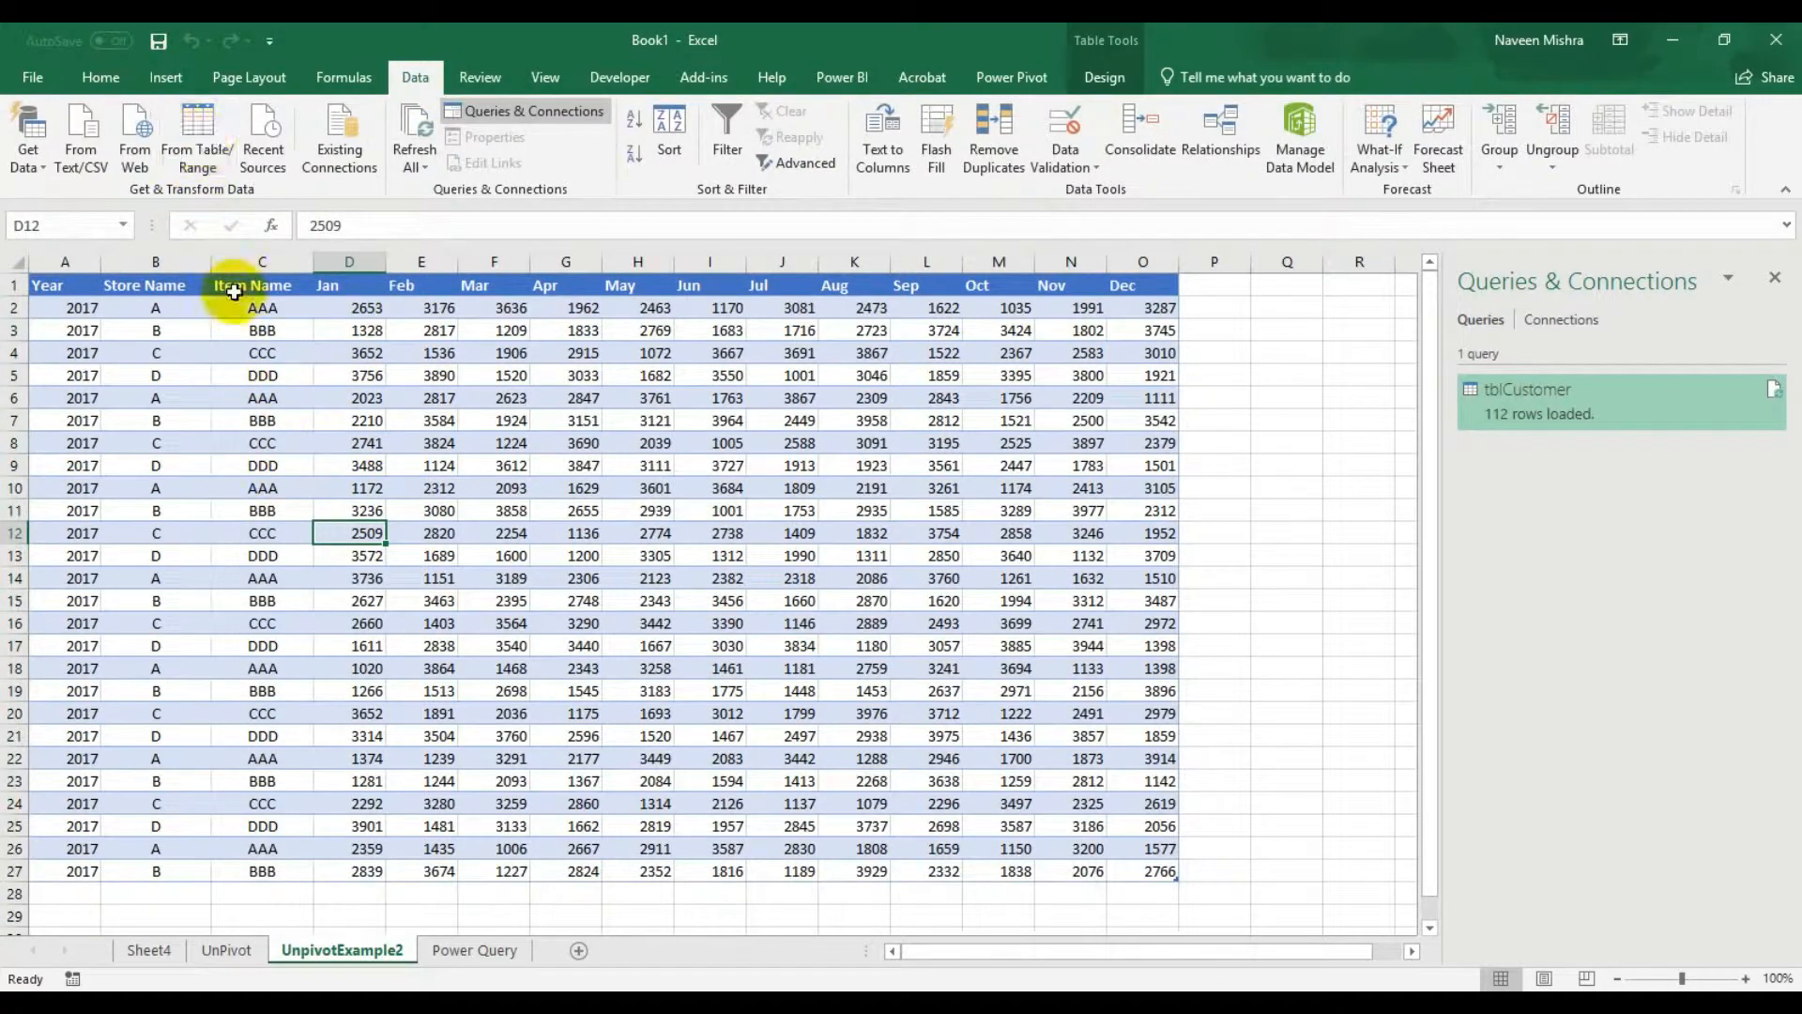
pyautogui.click(203, 120)
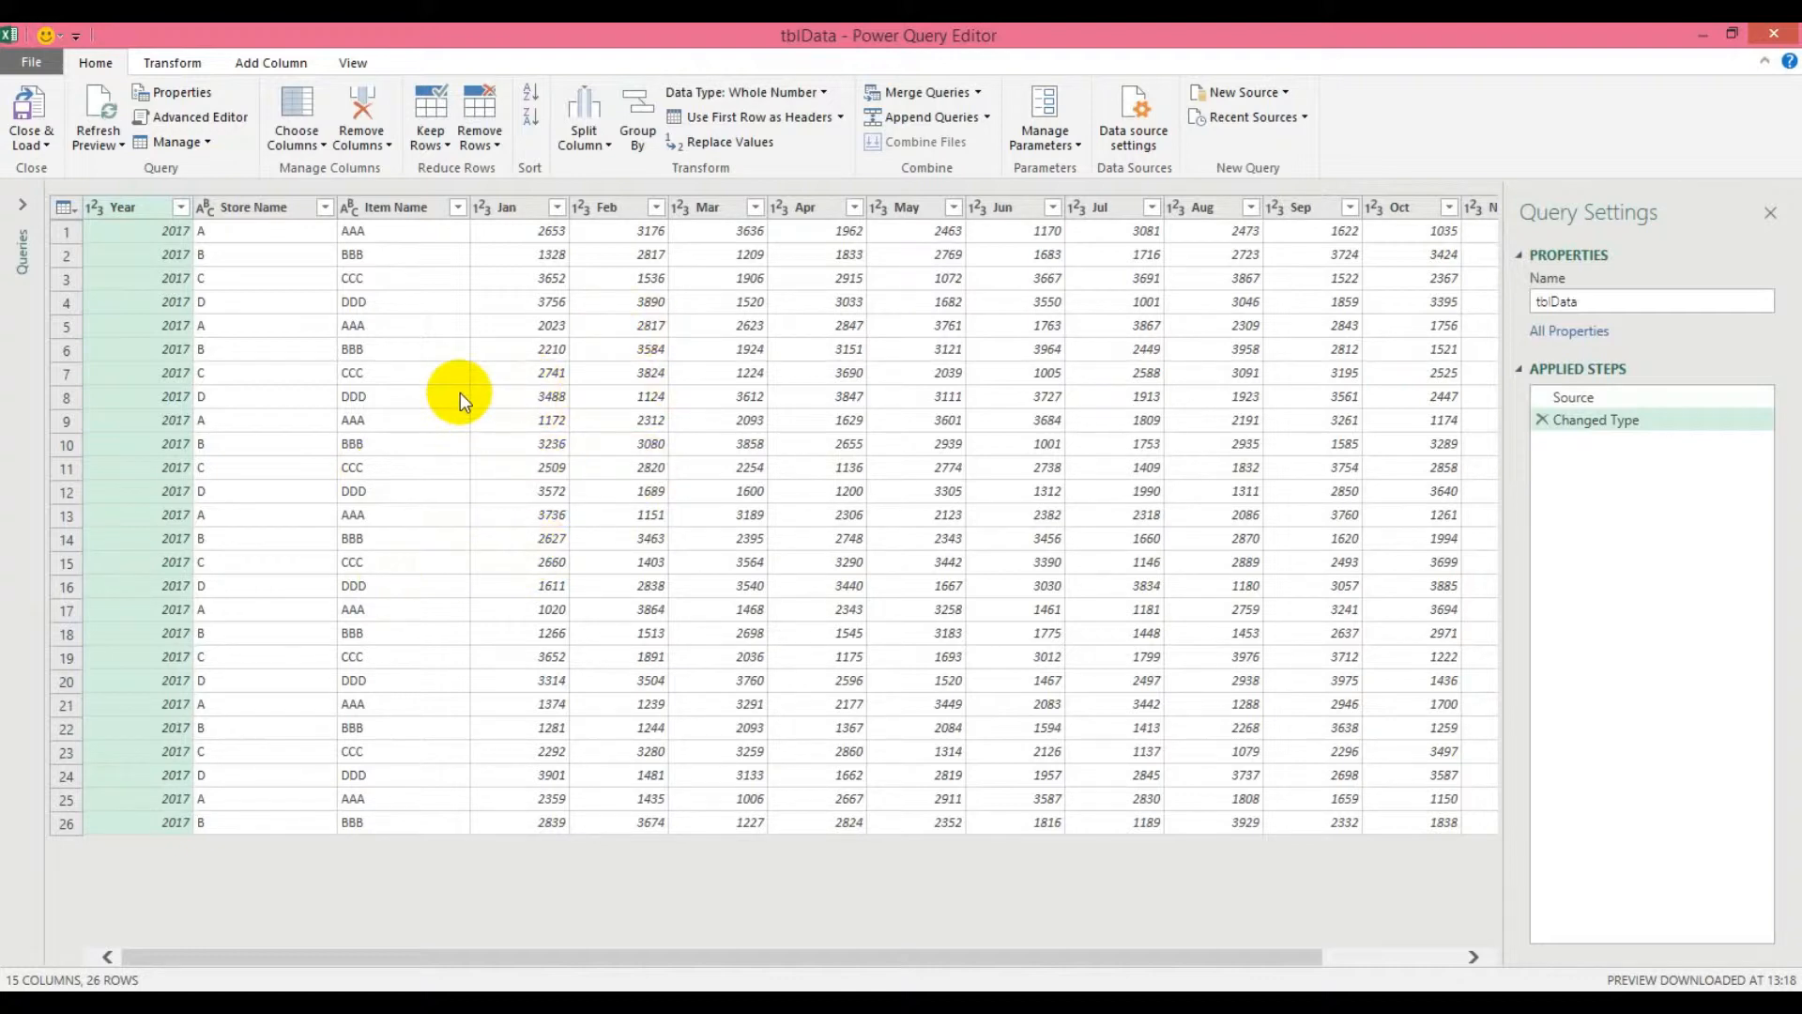
# Unpivot the Jan through Dec columns of the tblData query into attribute and value columns
pyautogui.click(283, 332)
pyautogui.click(489, 355)
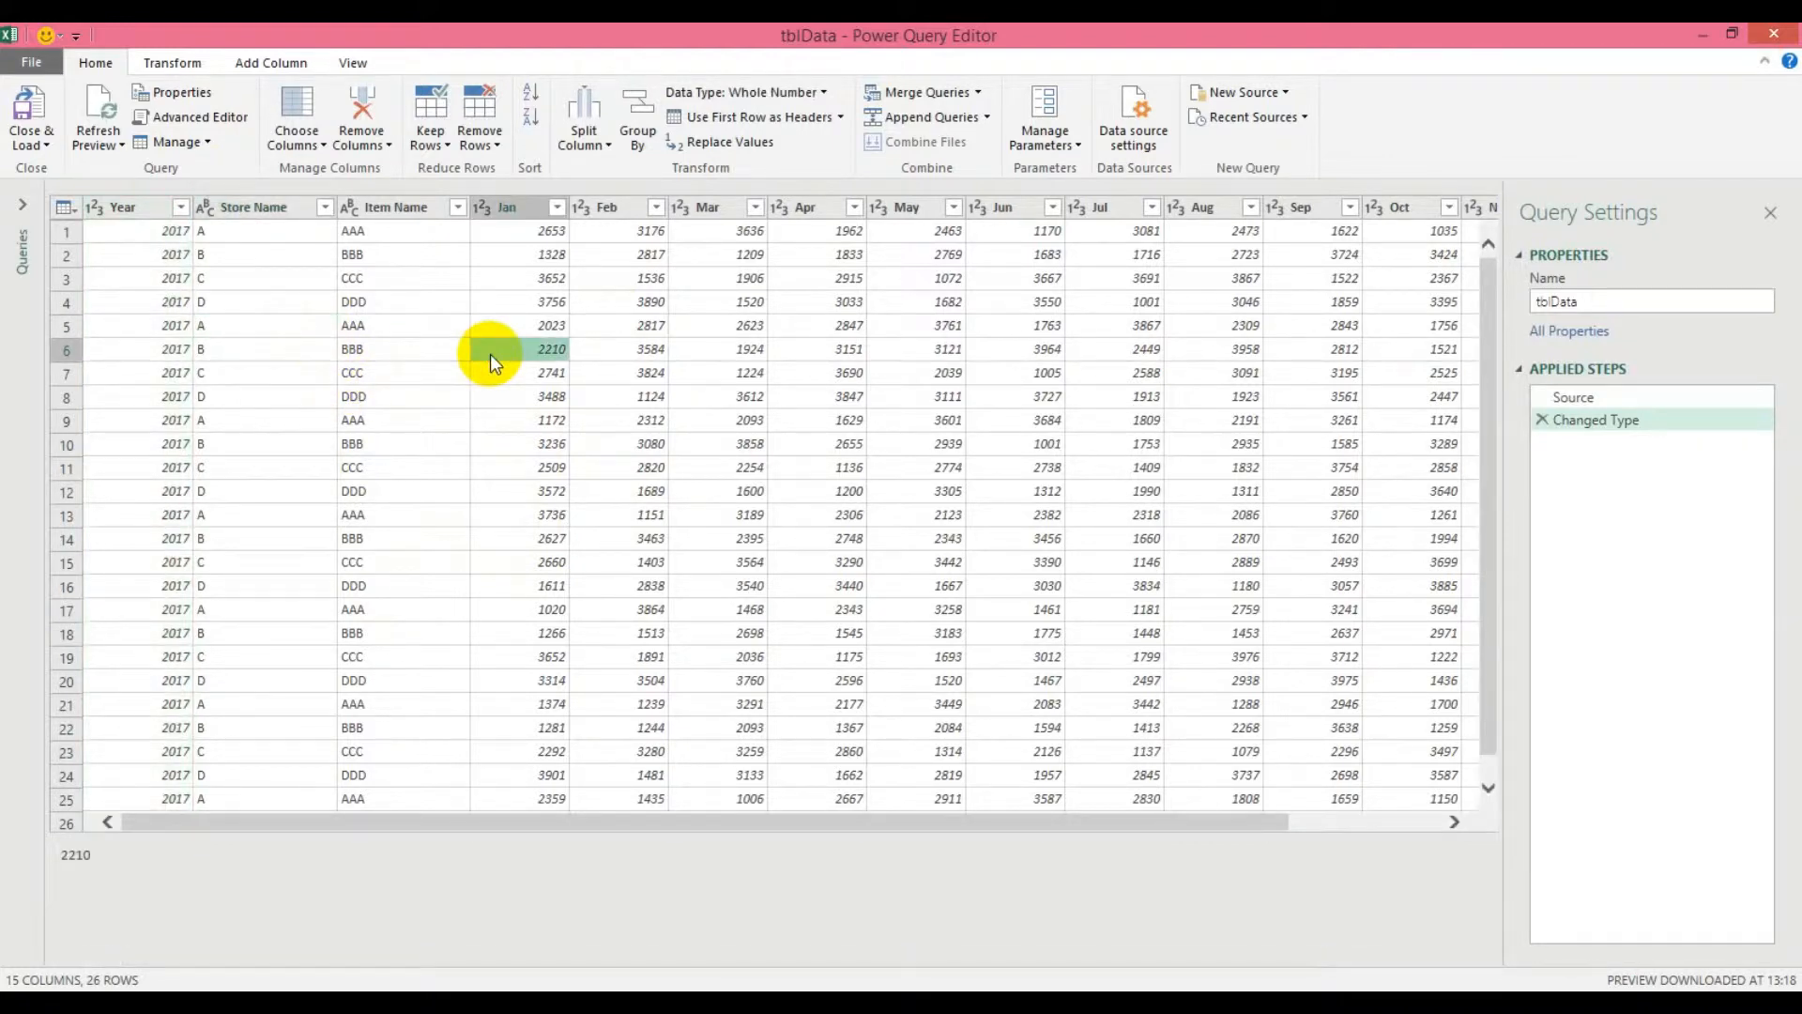
pyautogui.click(513, 213)
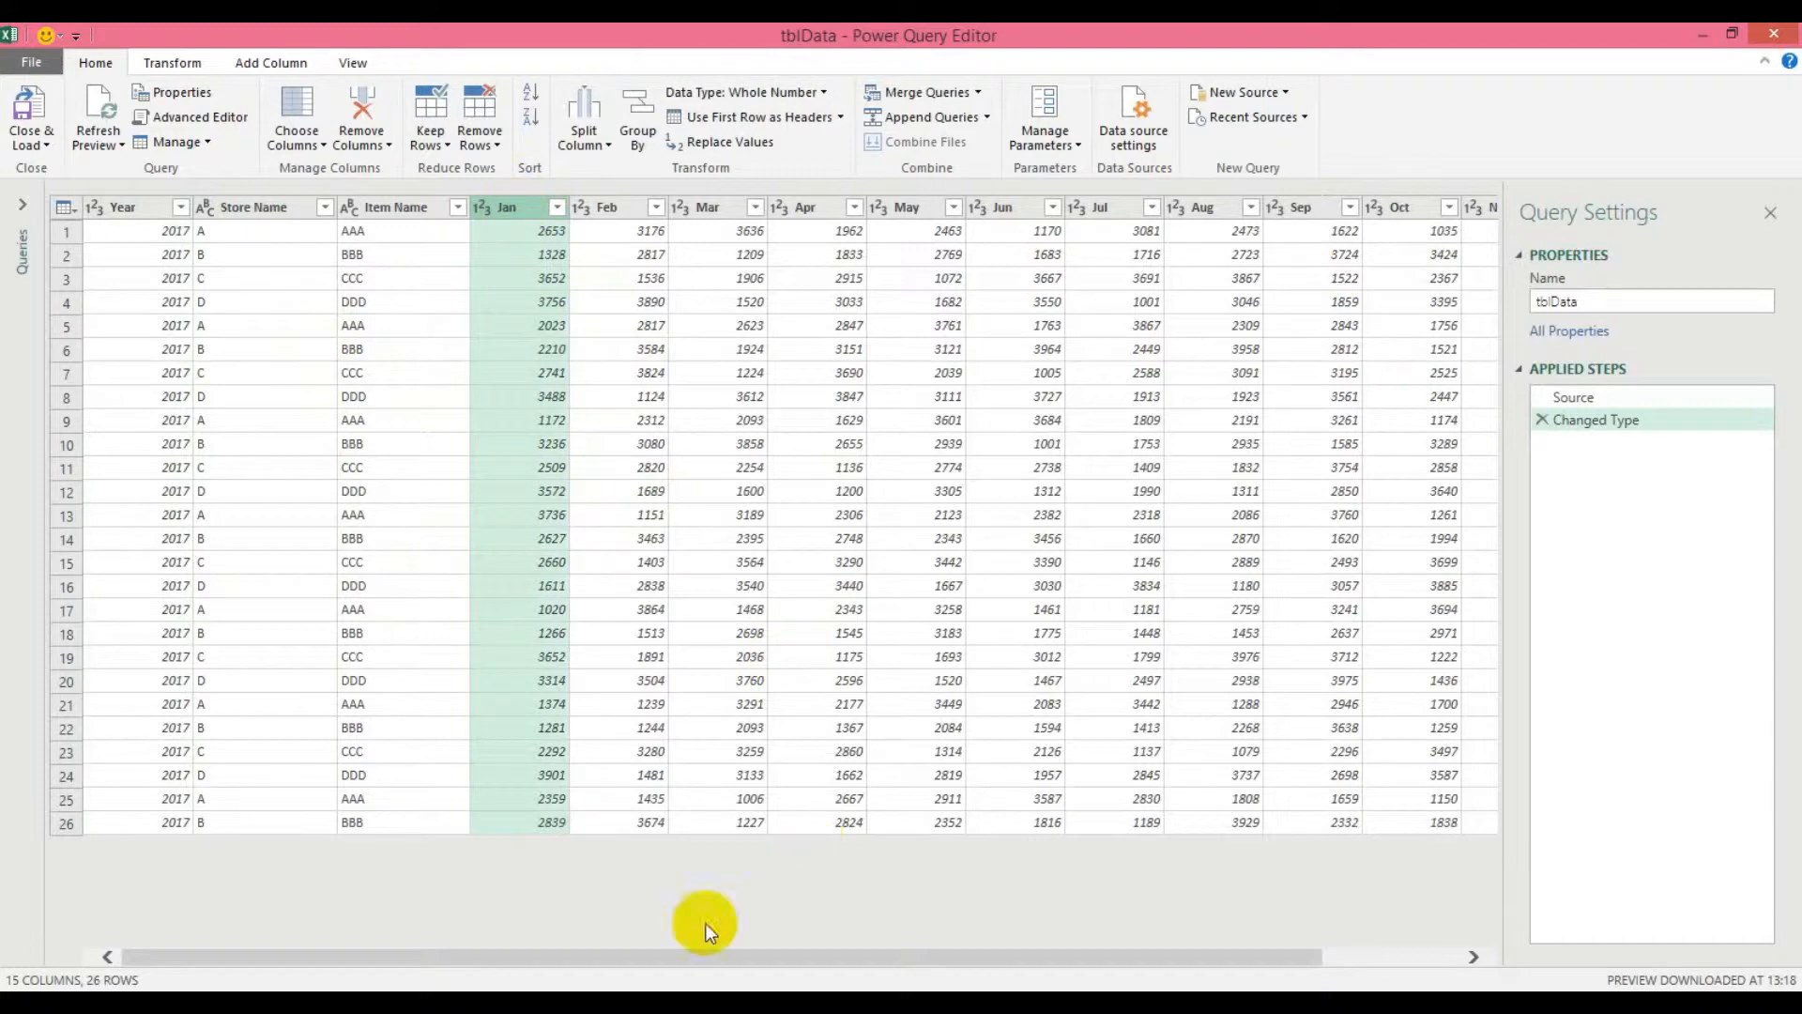
pyautogui.click(1469, 957)
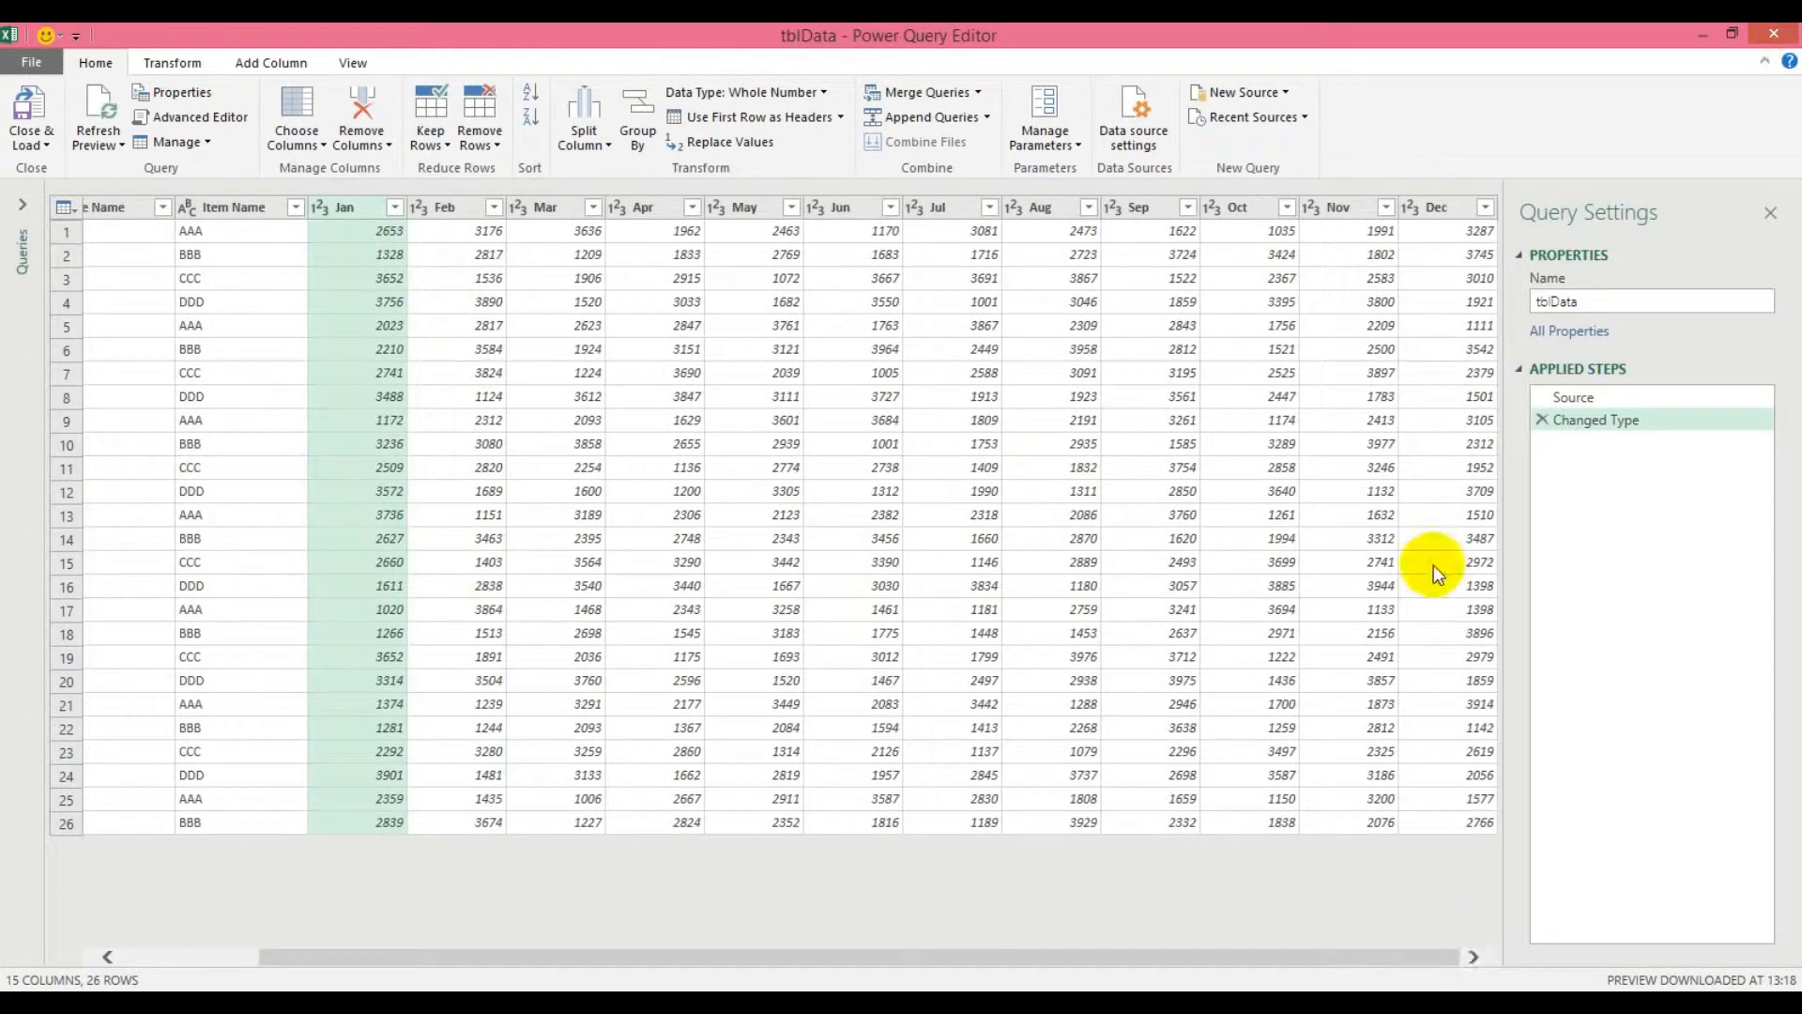
pyautogui.keyDown('shift'); pyautogui.click(1433, 208); pyautogui.keyUp('shift')
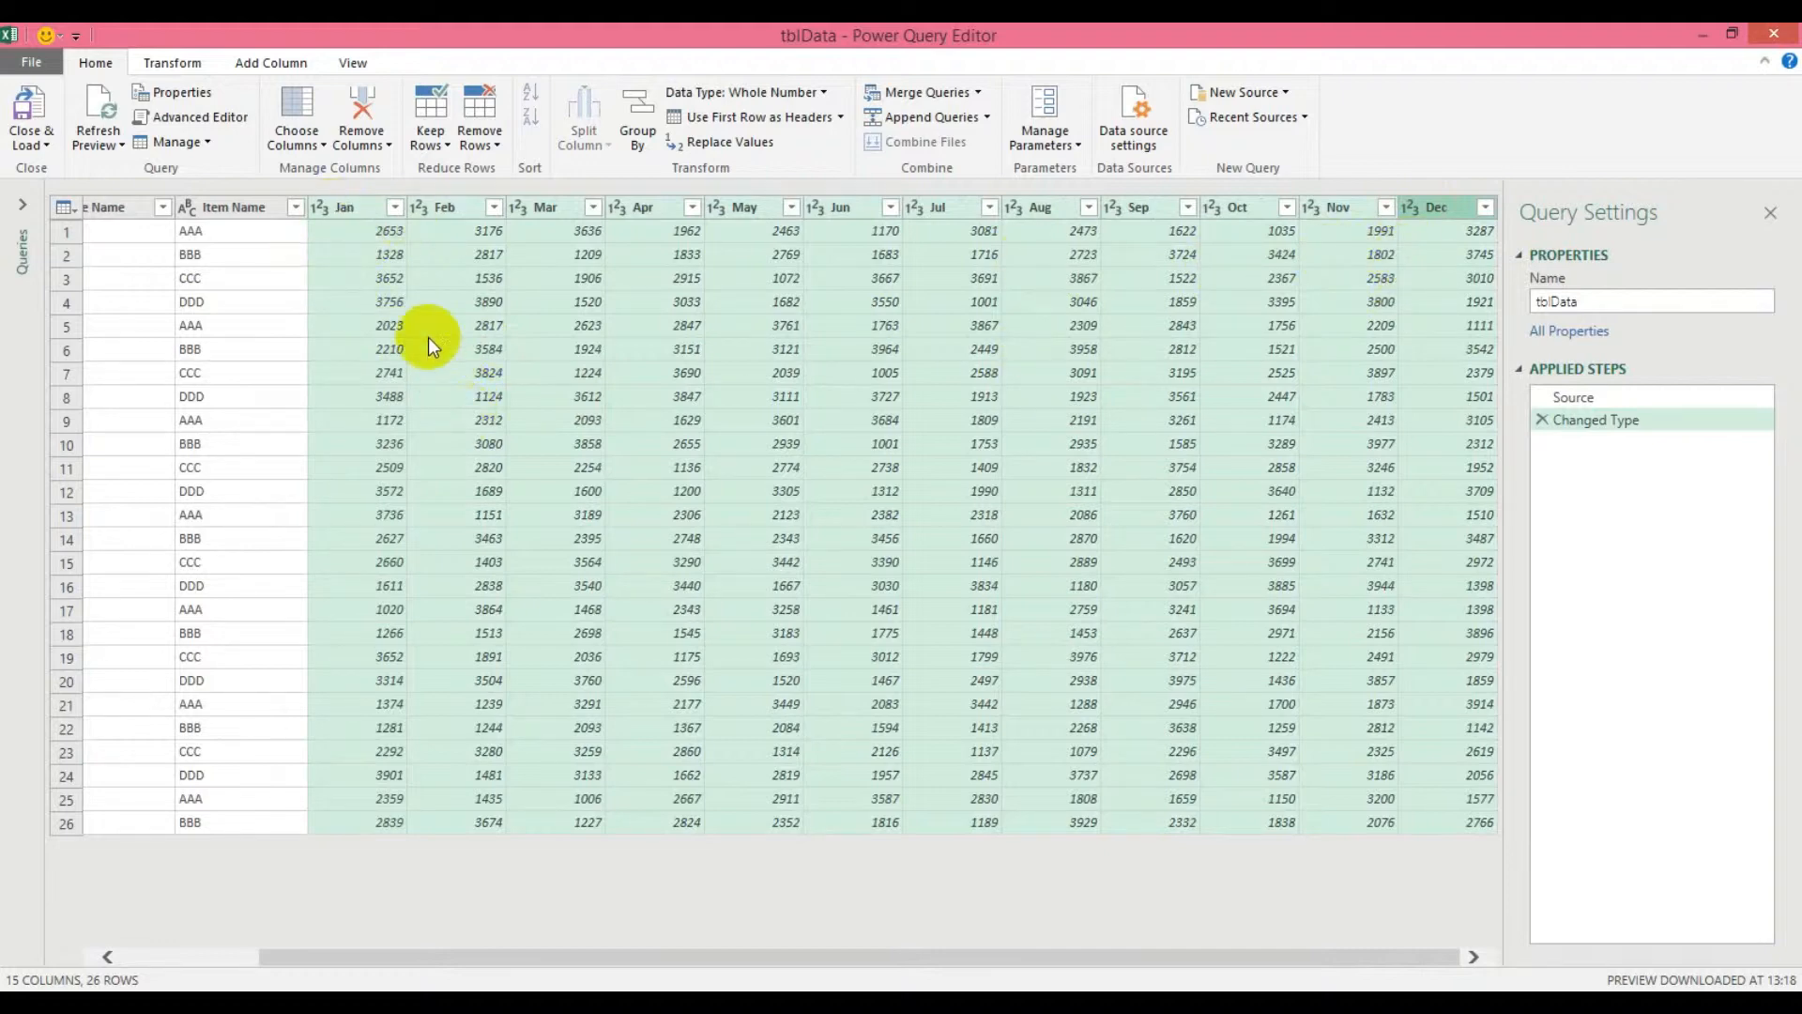
pyautogui.click(185, 68)
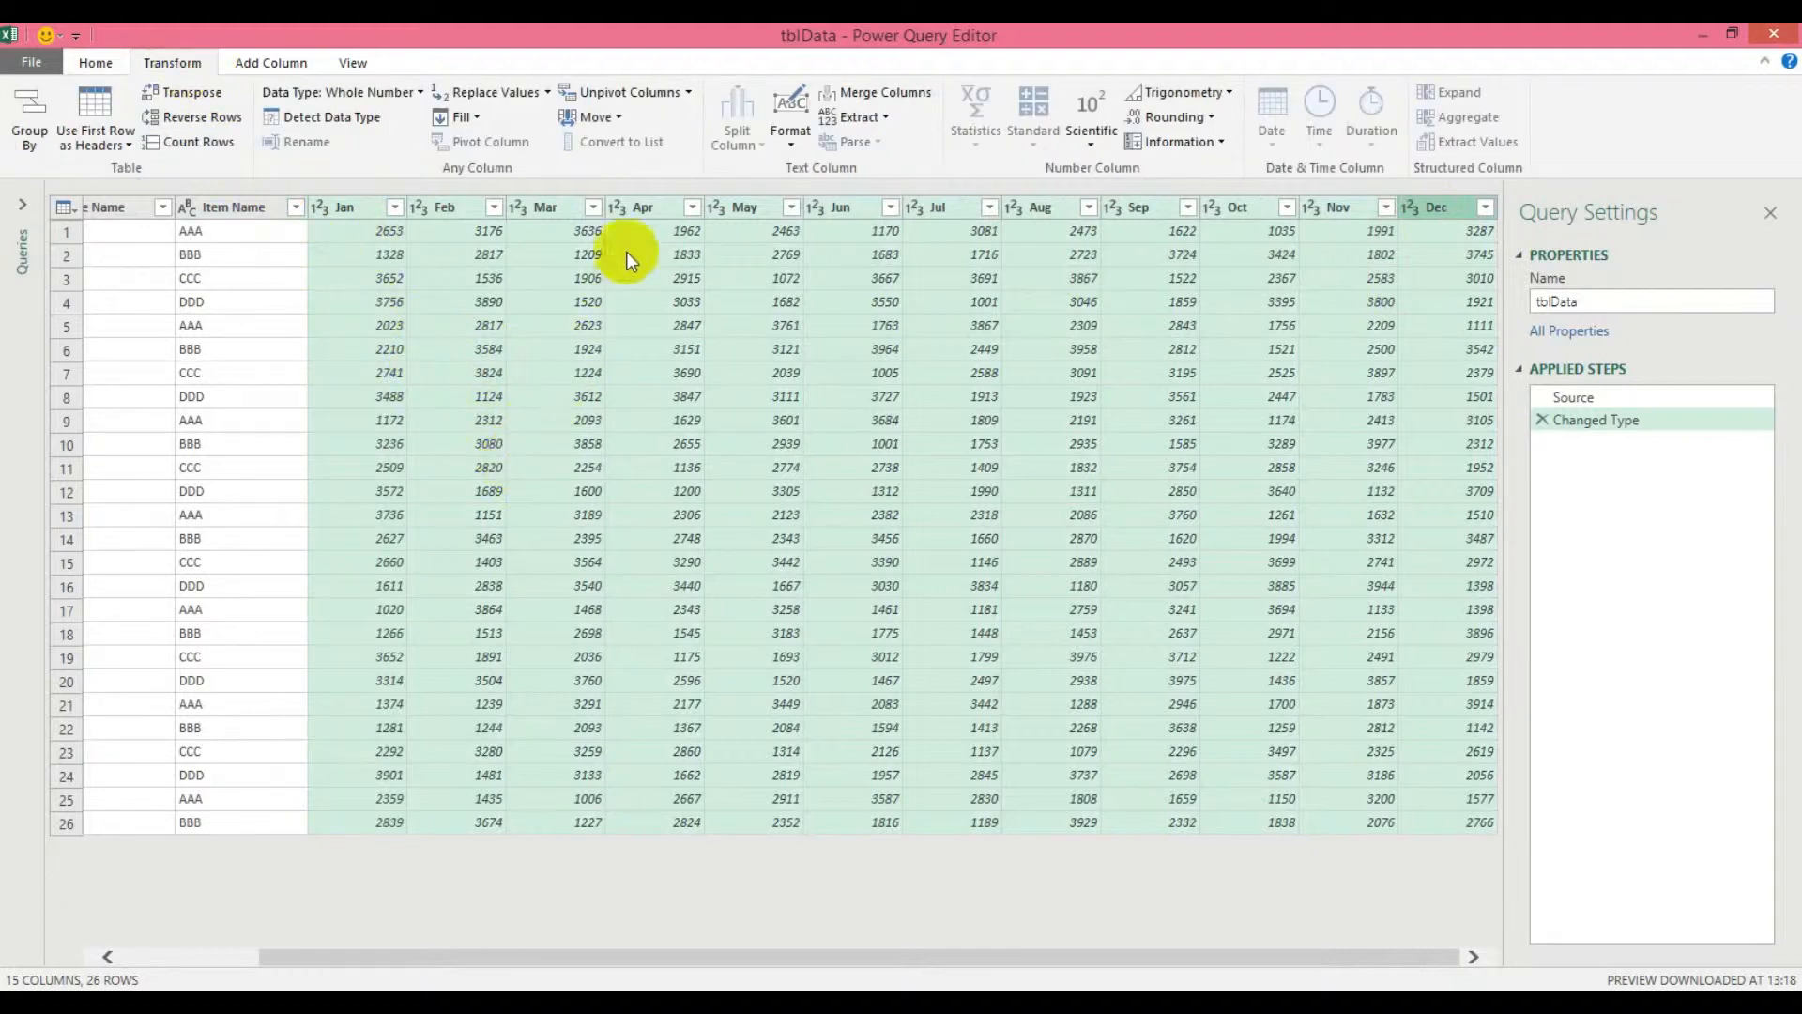
pyautogui.click(634, 93)
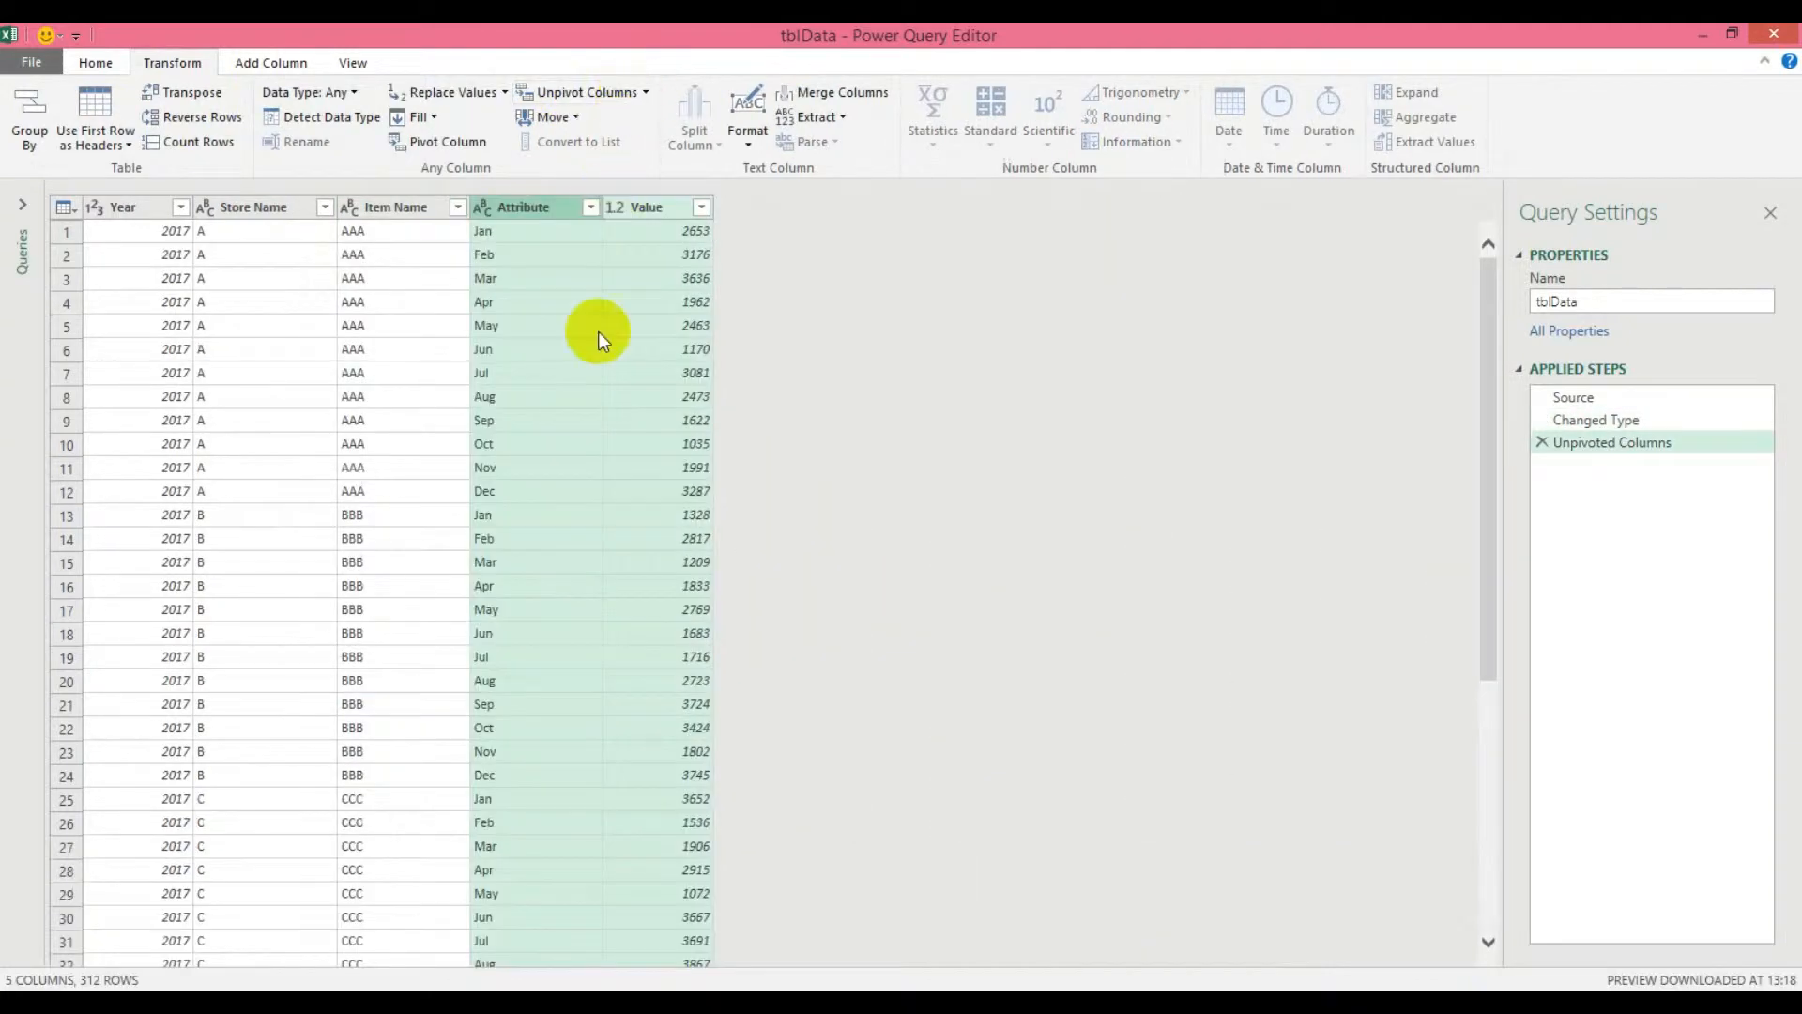
# Check the month entries in the Attribute column of the unpivoted tblData query
pyautogui.click(528, 491)
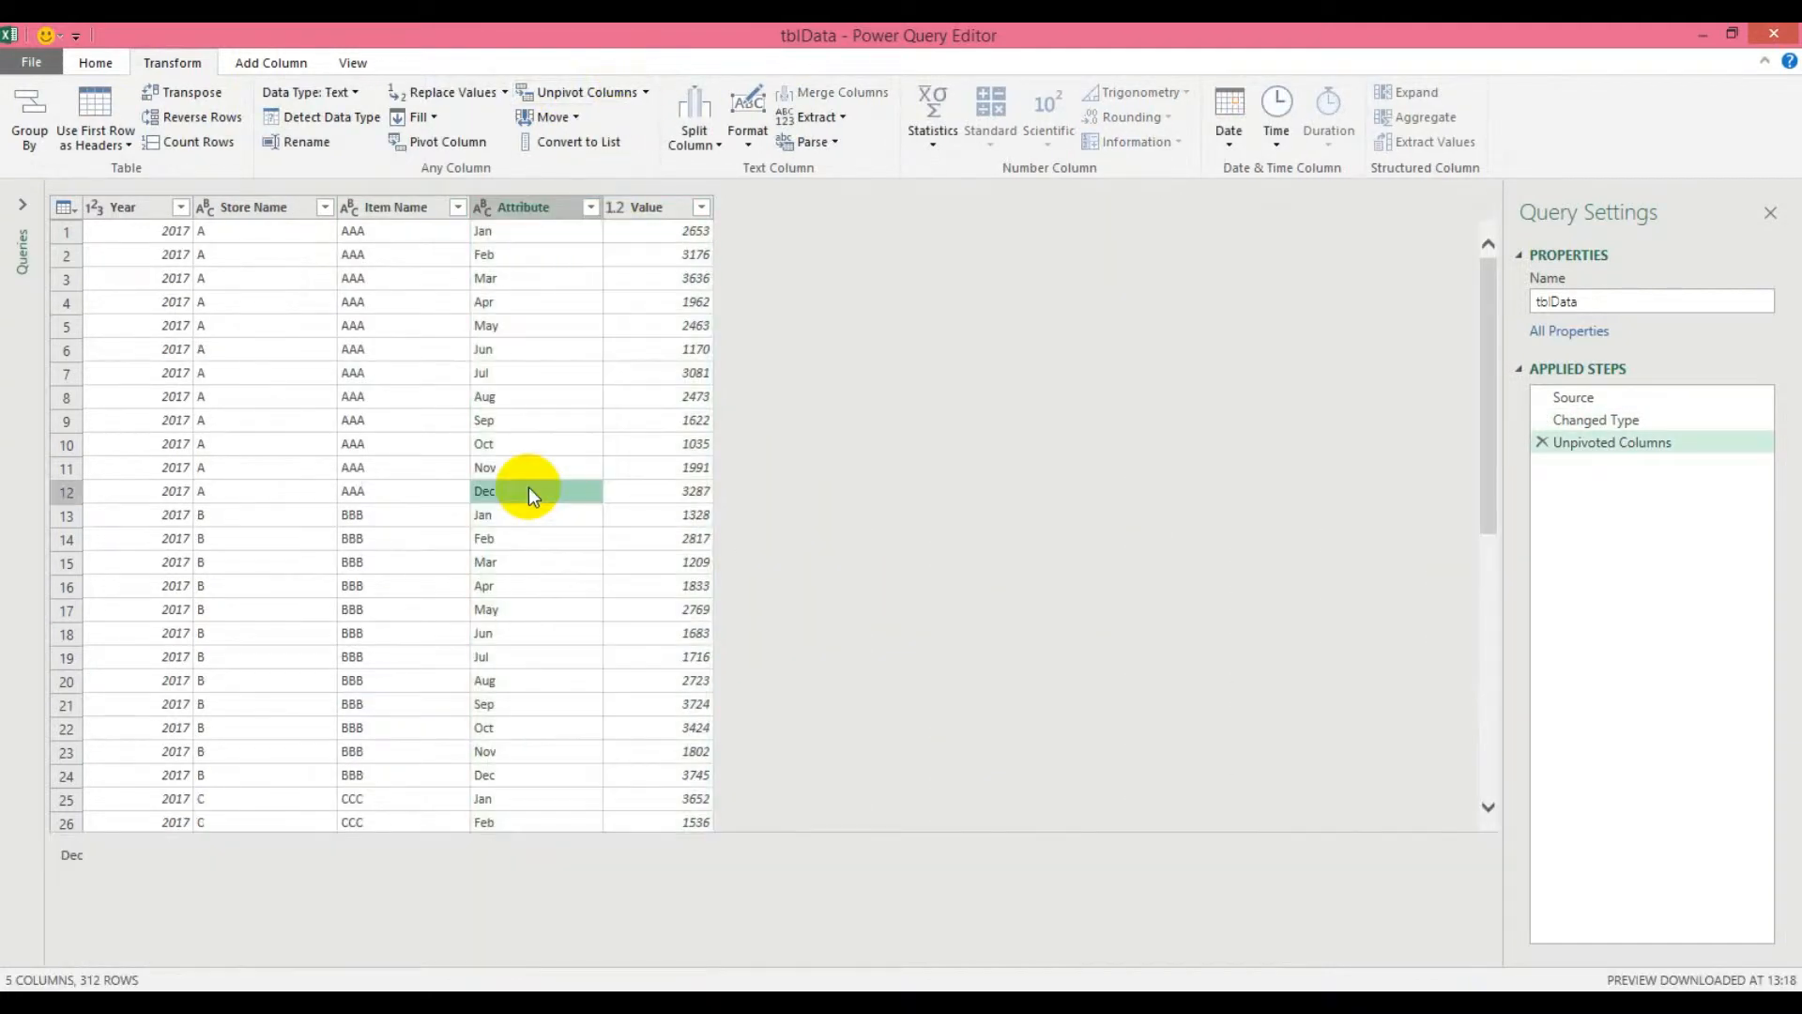
pyautogui.click(533, 402)
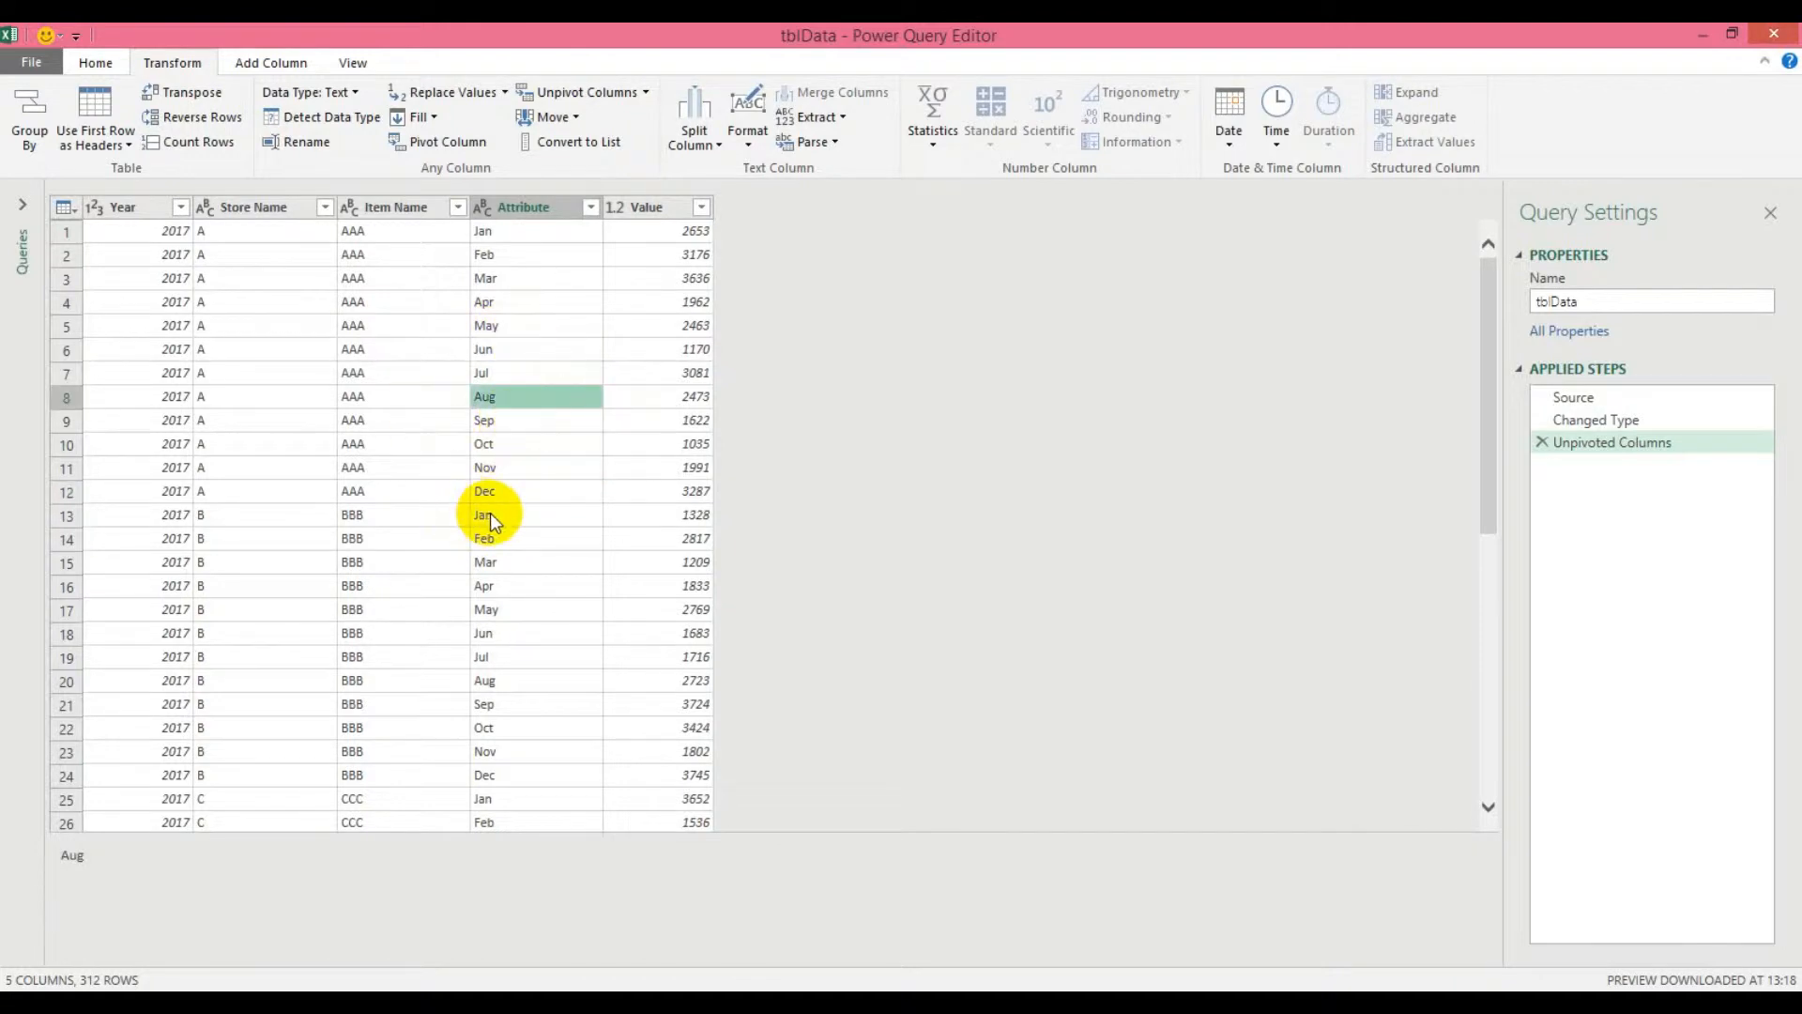
pyautogui.click(507, 482)
pyautogui.click(507, 467)
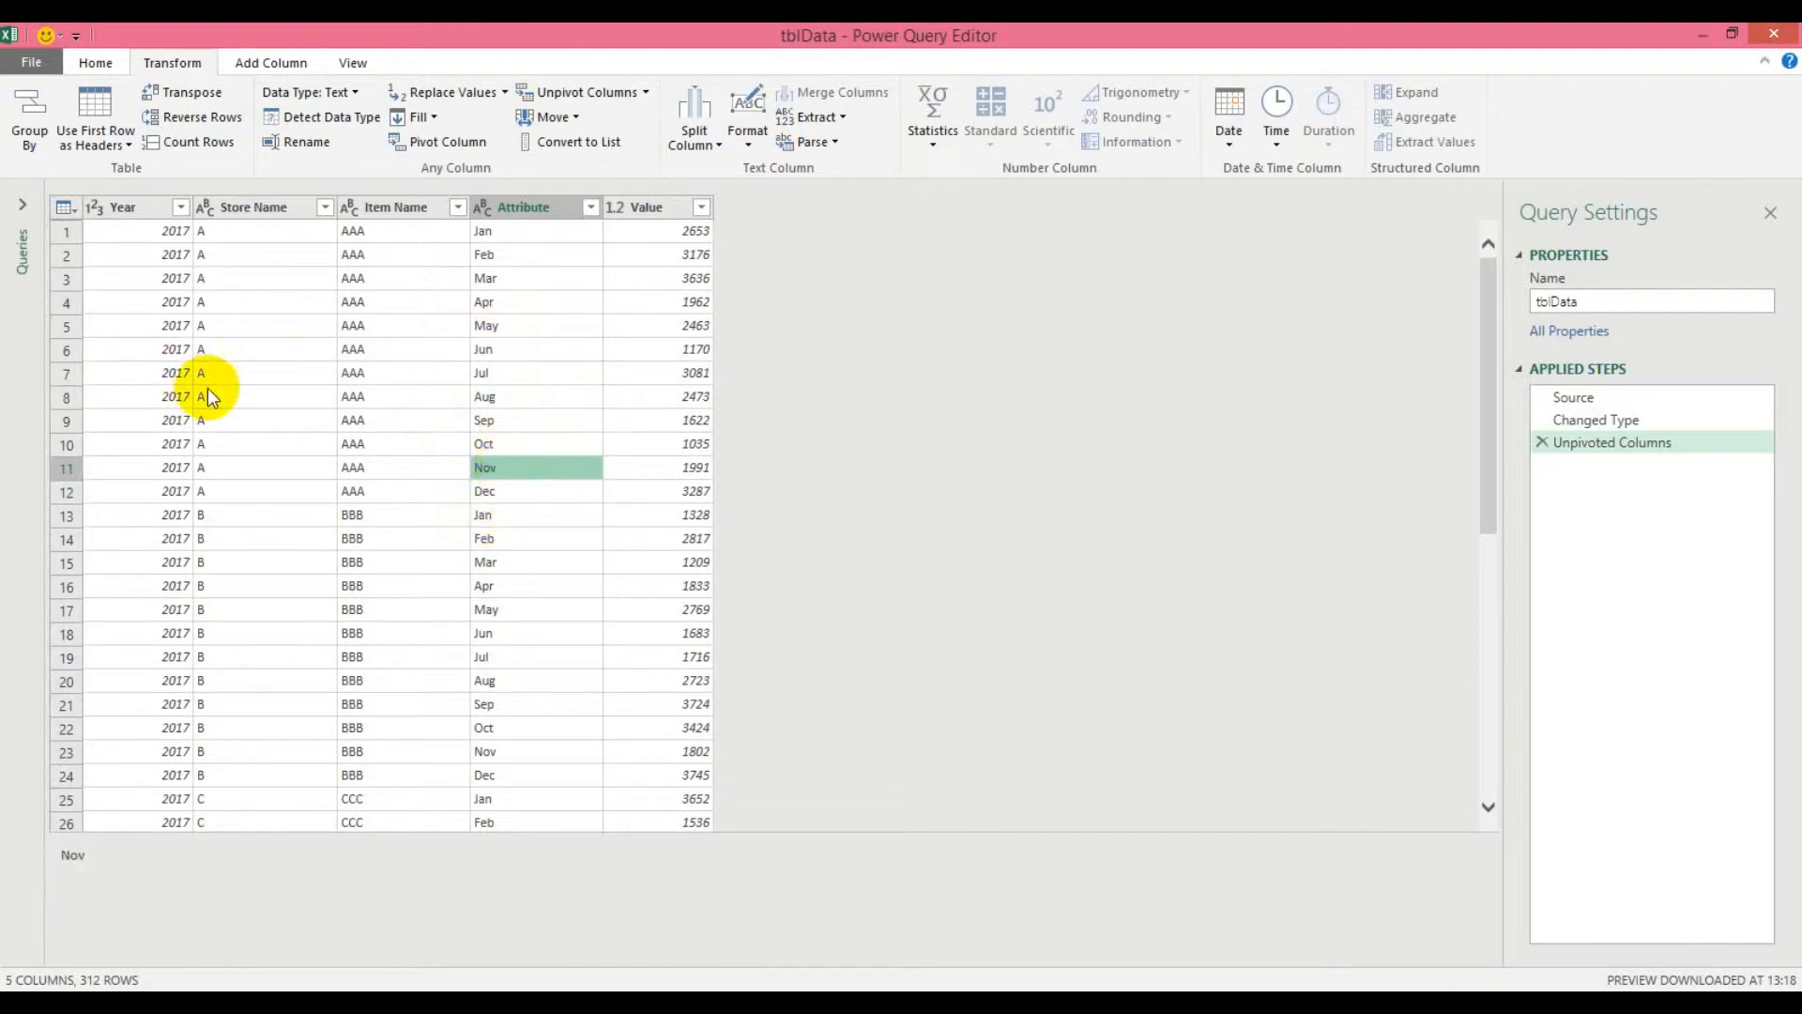
# Load the tblData query as a table on a new worksheet with Close & Load To, and check its Item Name rows
pyautogui.click(95, 66)
pyautogui.click(36, 141)
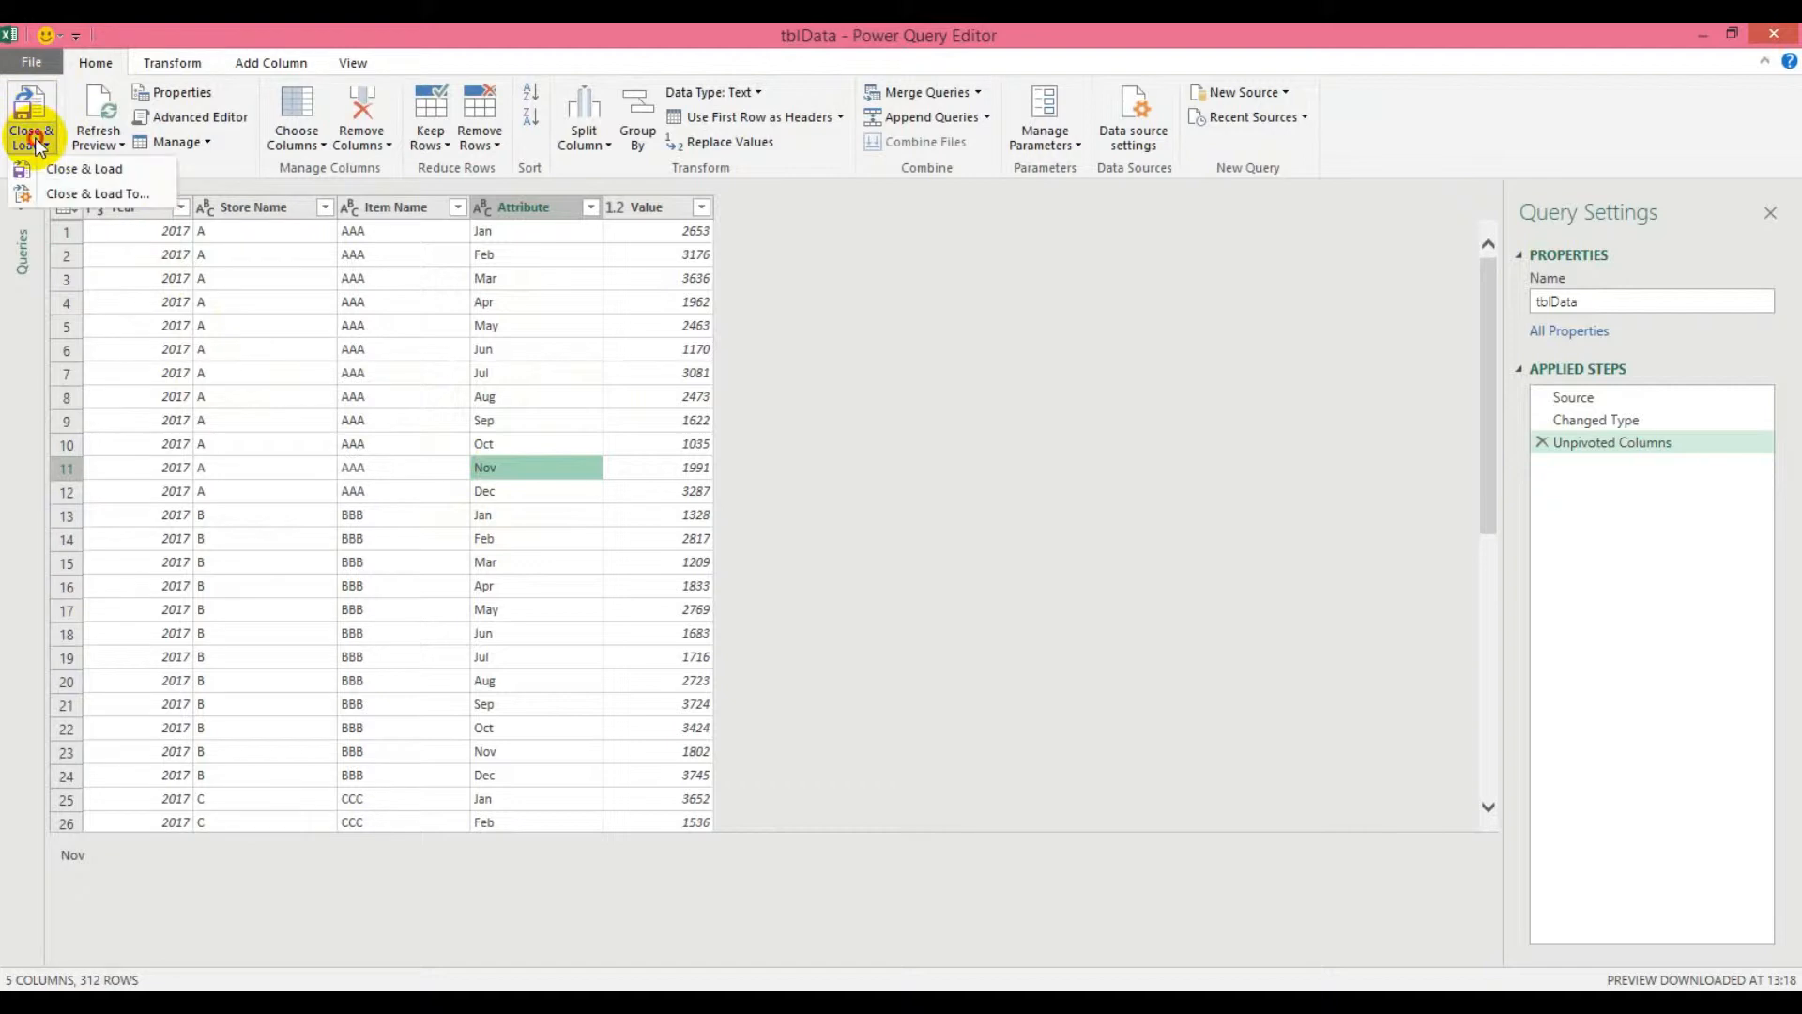
pyautogui.click(113, 193)
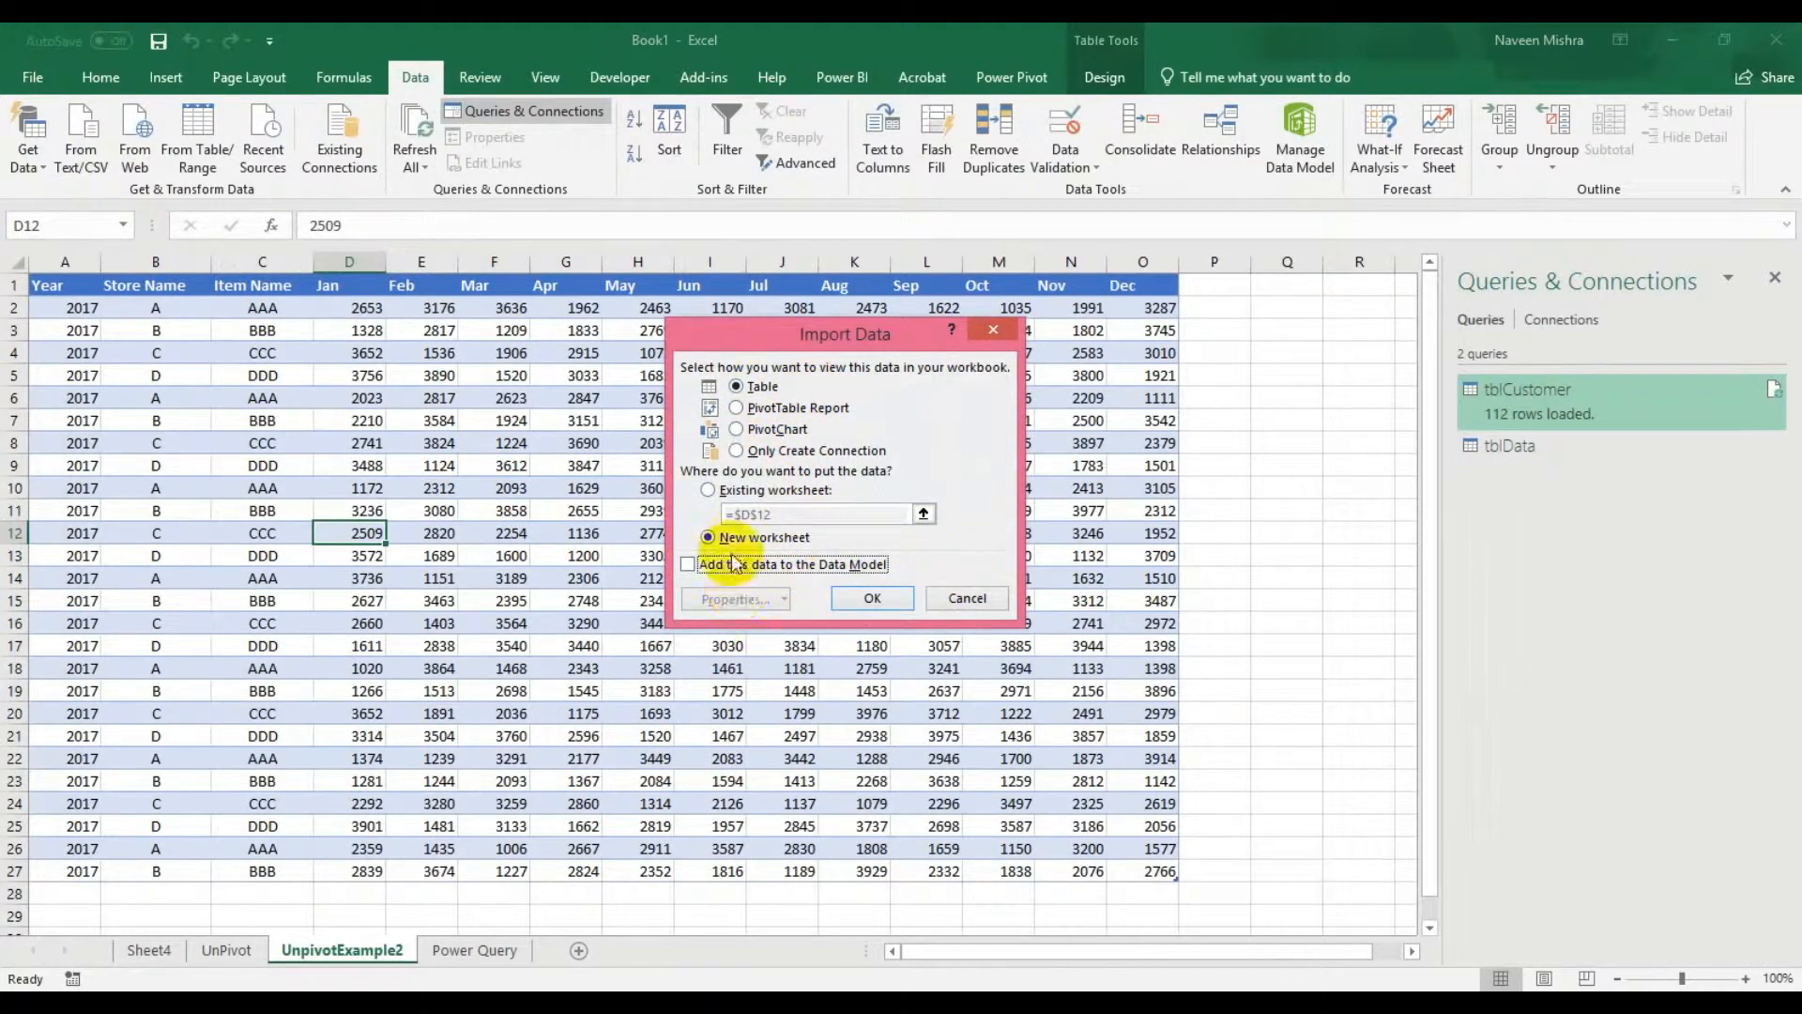
pyautogui.click(849, 610)
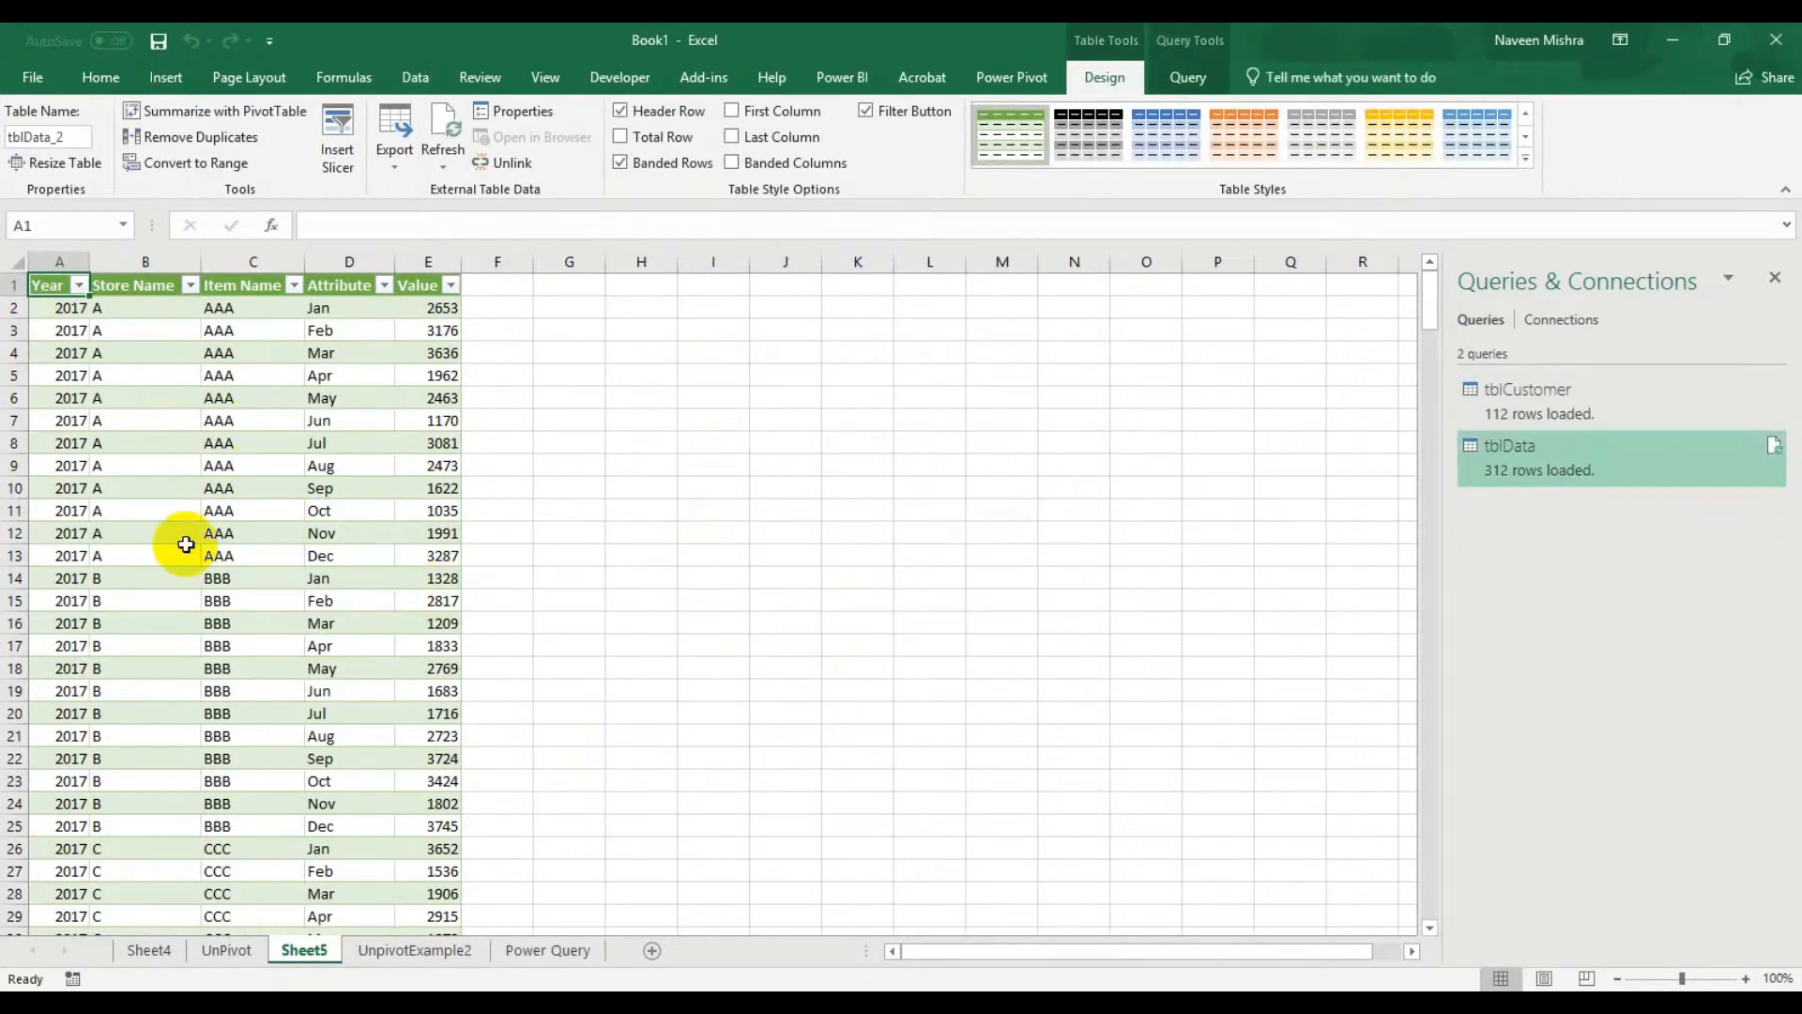
pyautogui.click(219, 561)
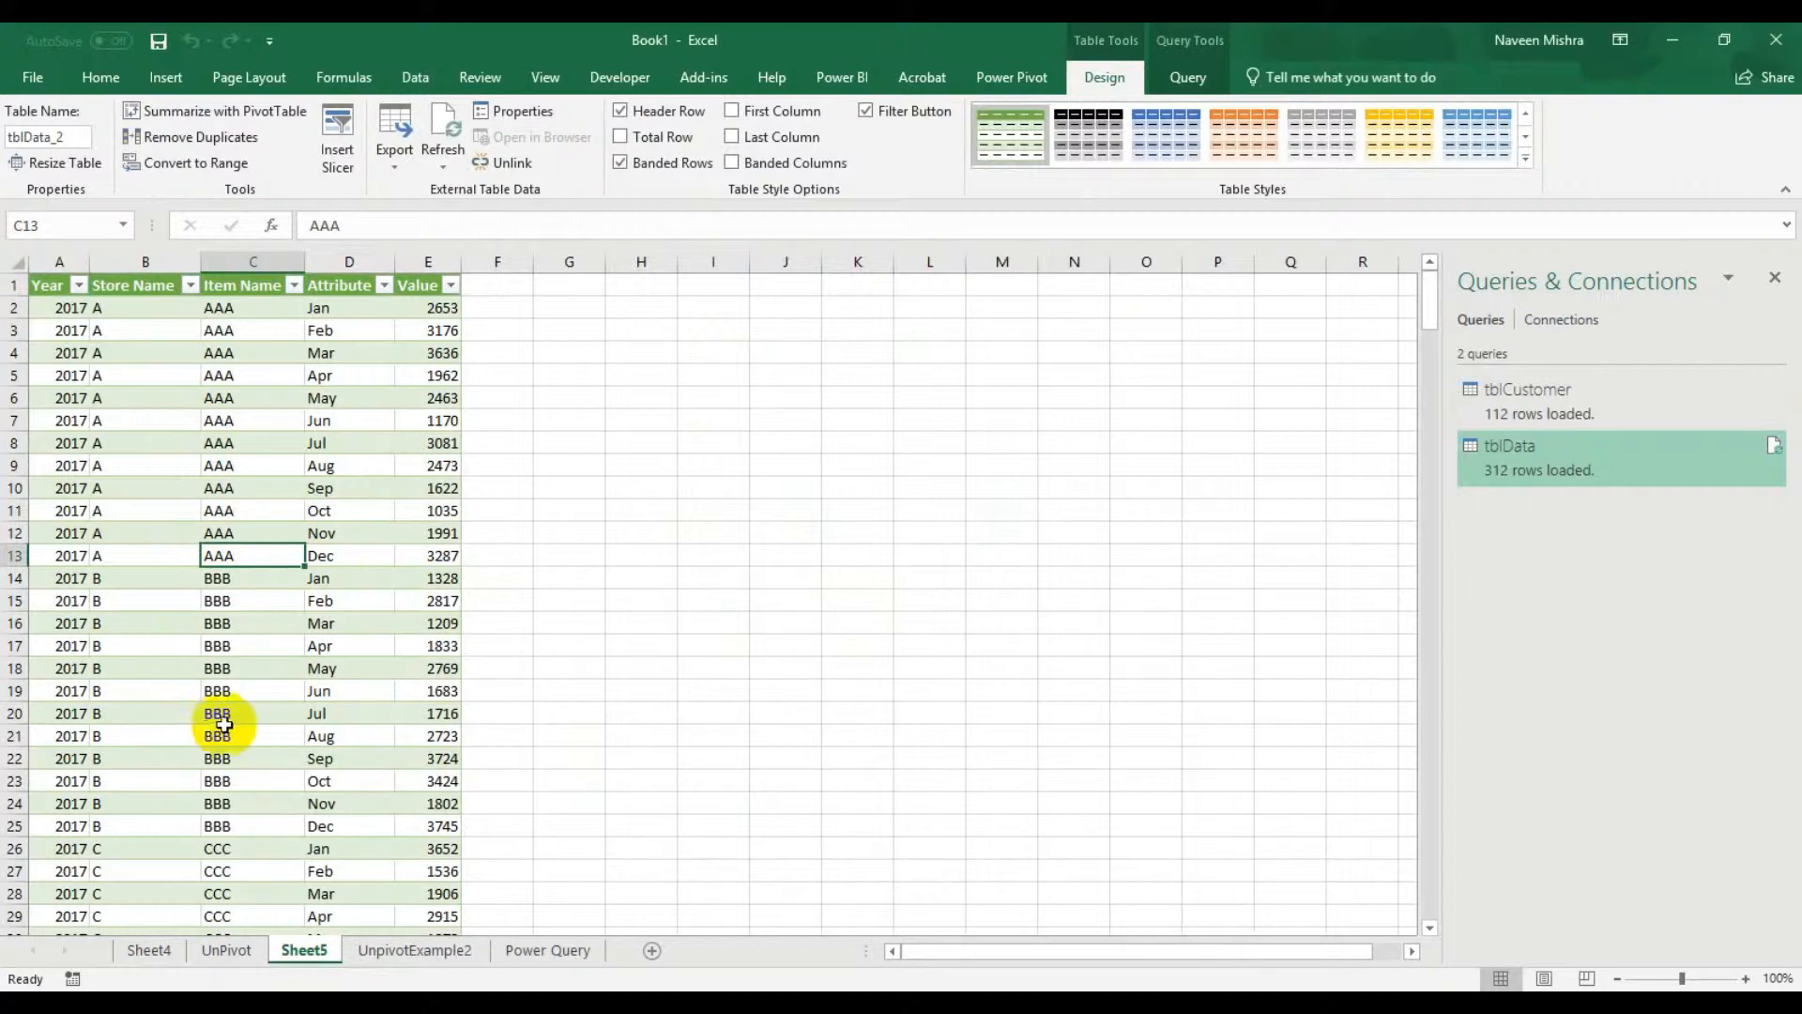
pyautogui.click(221, 511)
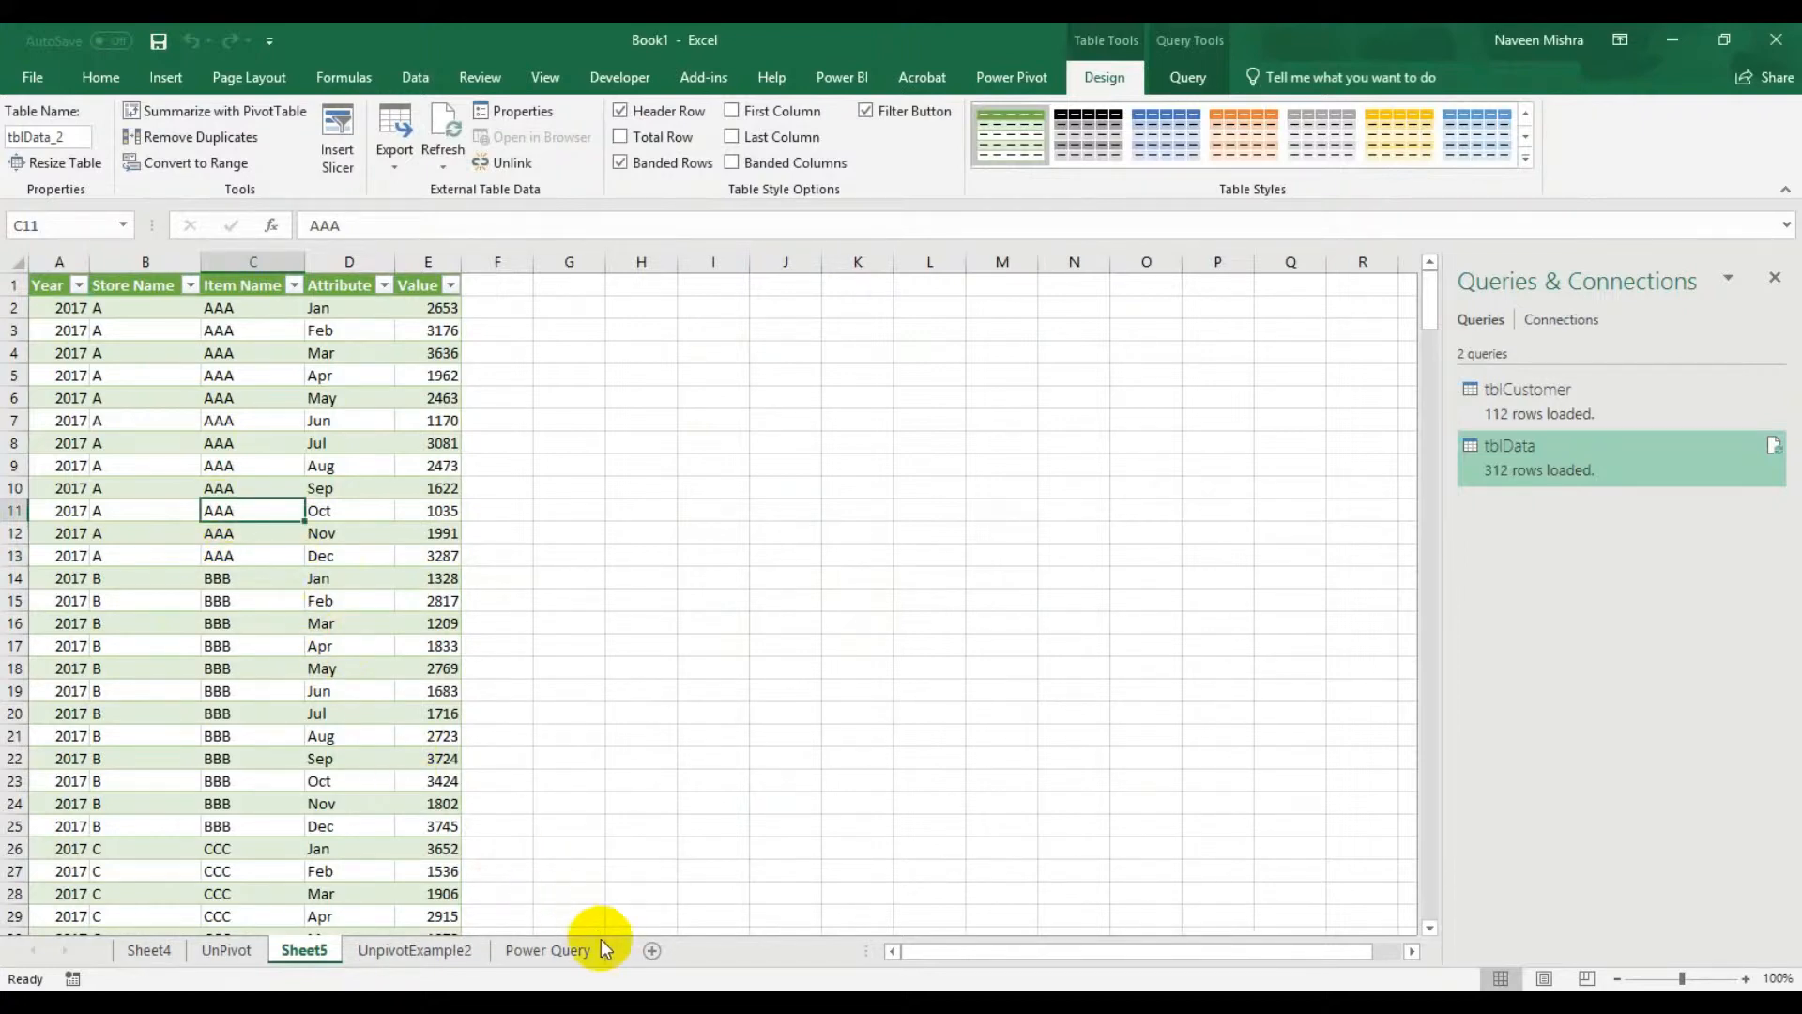
# Add a blank worksheet to the workbook, then minimize Excel and the SnagIt preview to reach the PowerQuery folder
pyautogui.click(653, 948)
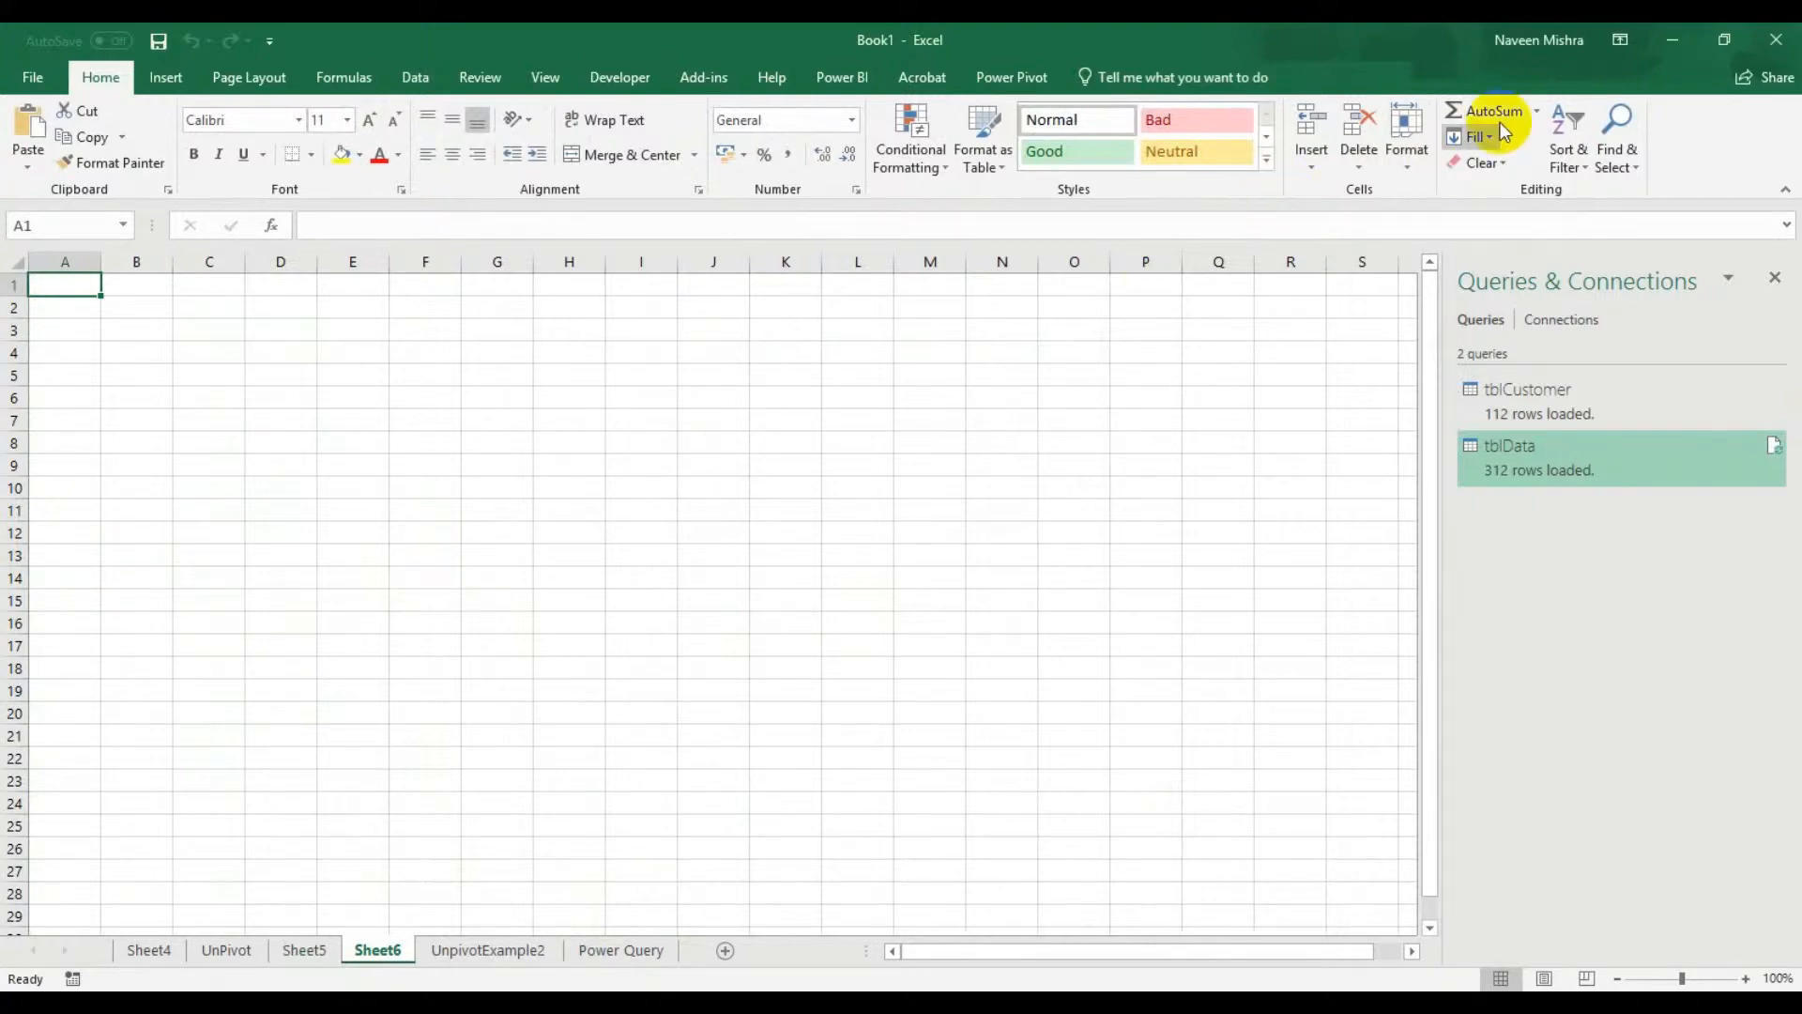
pyautogui.click(1671, 41)
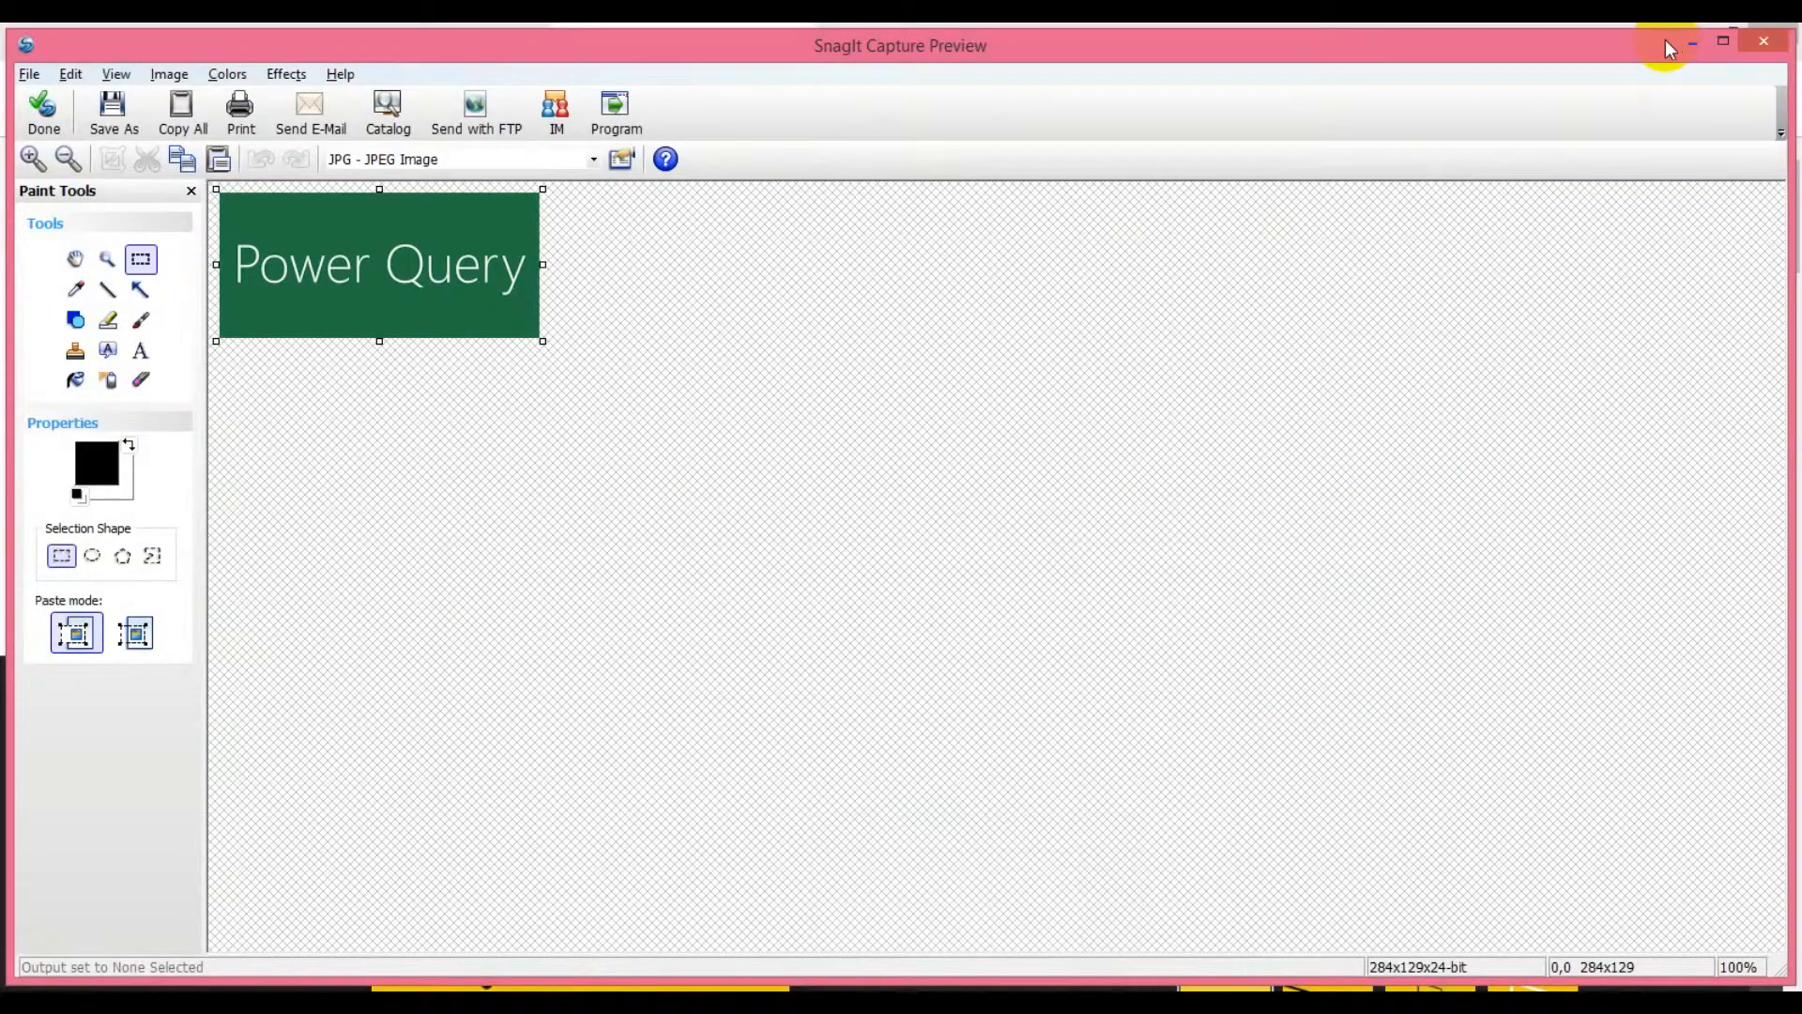
pyautogui.click(1692, 44)
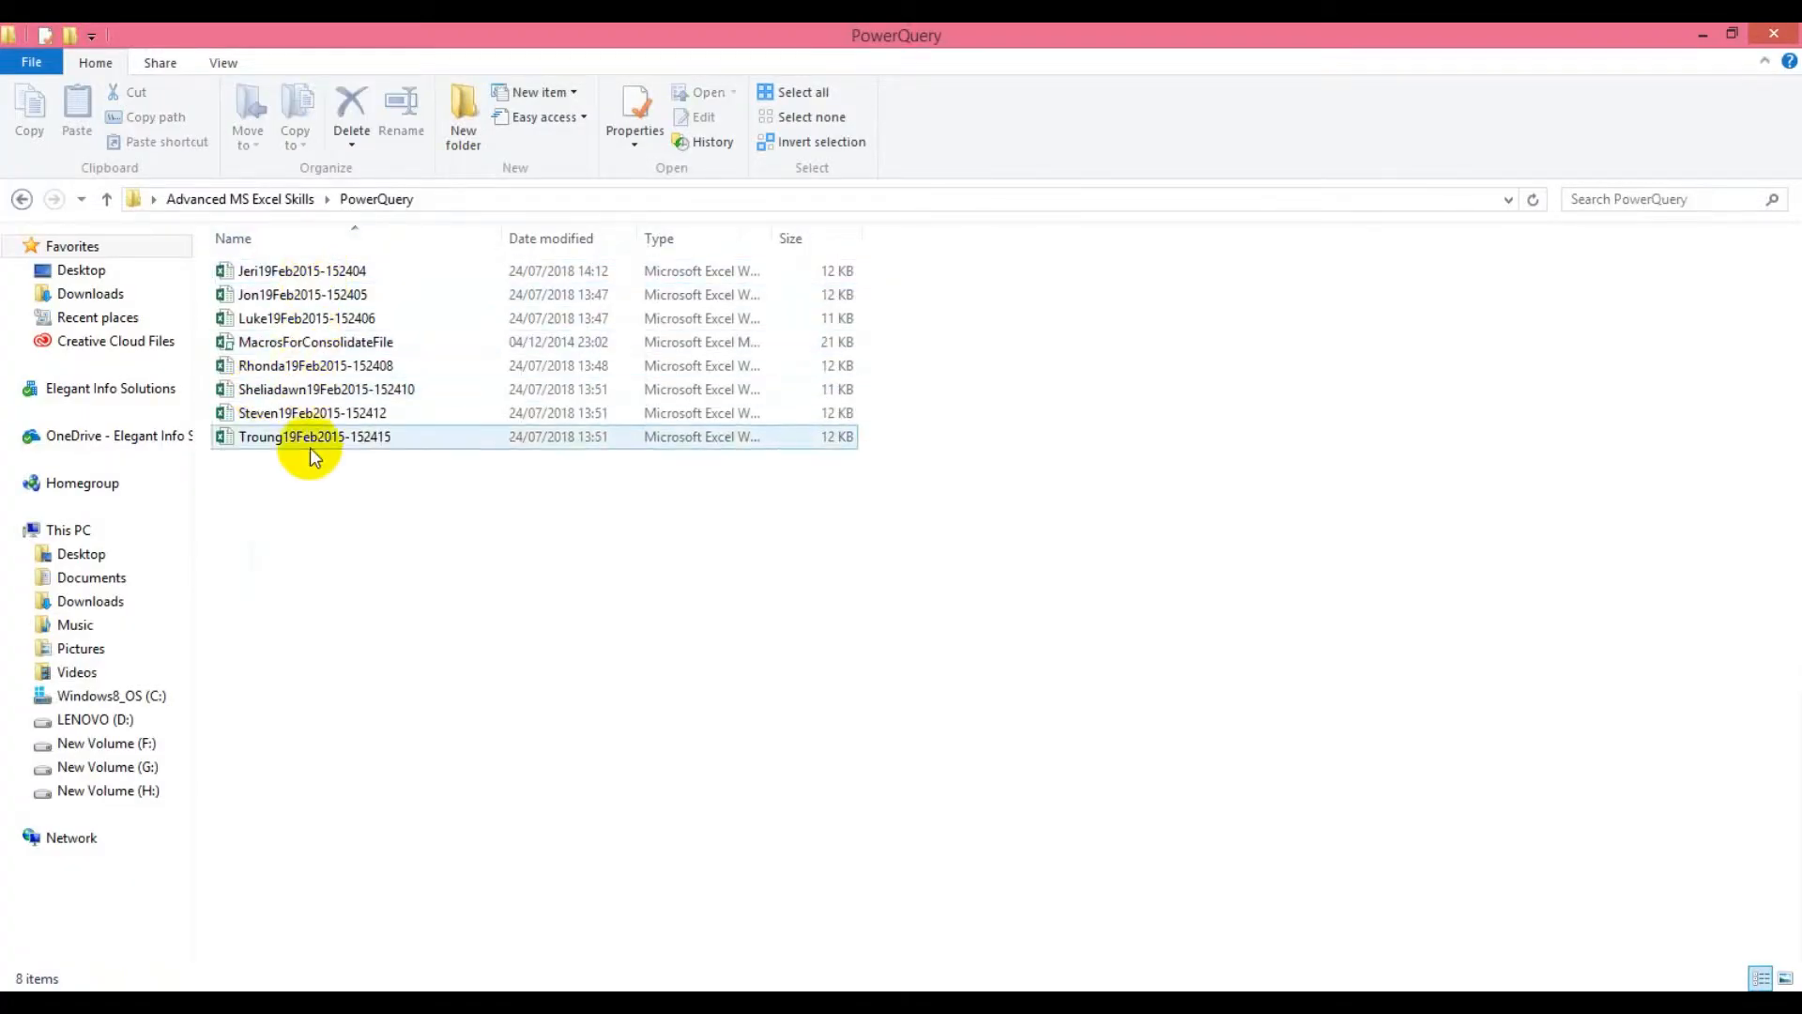
# Look through the Excel files stored in the PowerQuery folder
pyautogui.moveTo(301, 531); pyautogui.dragTo(282, 246)
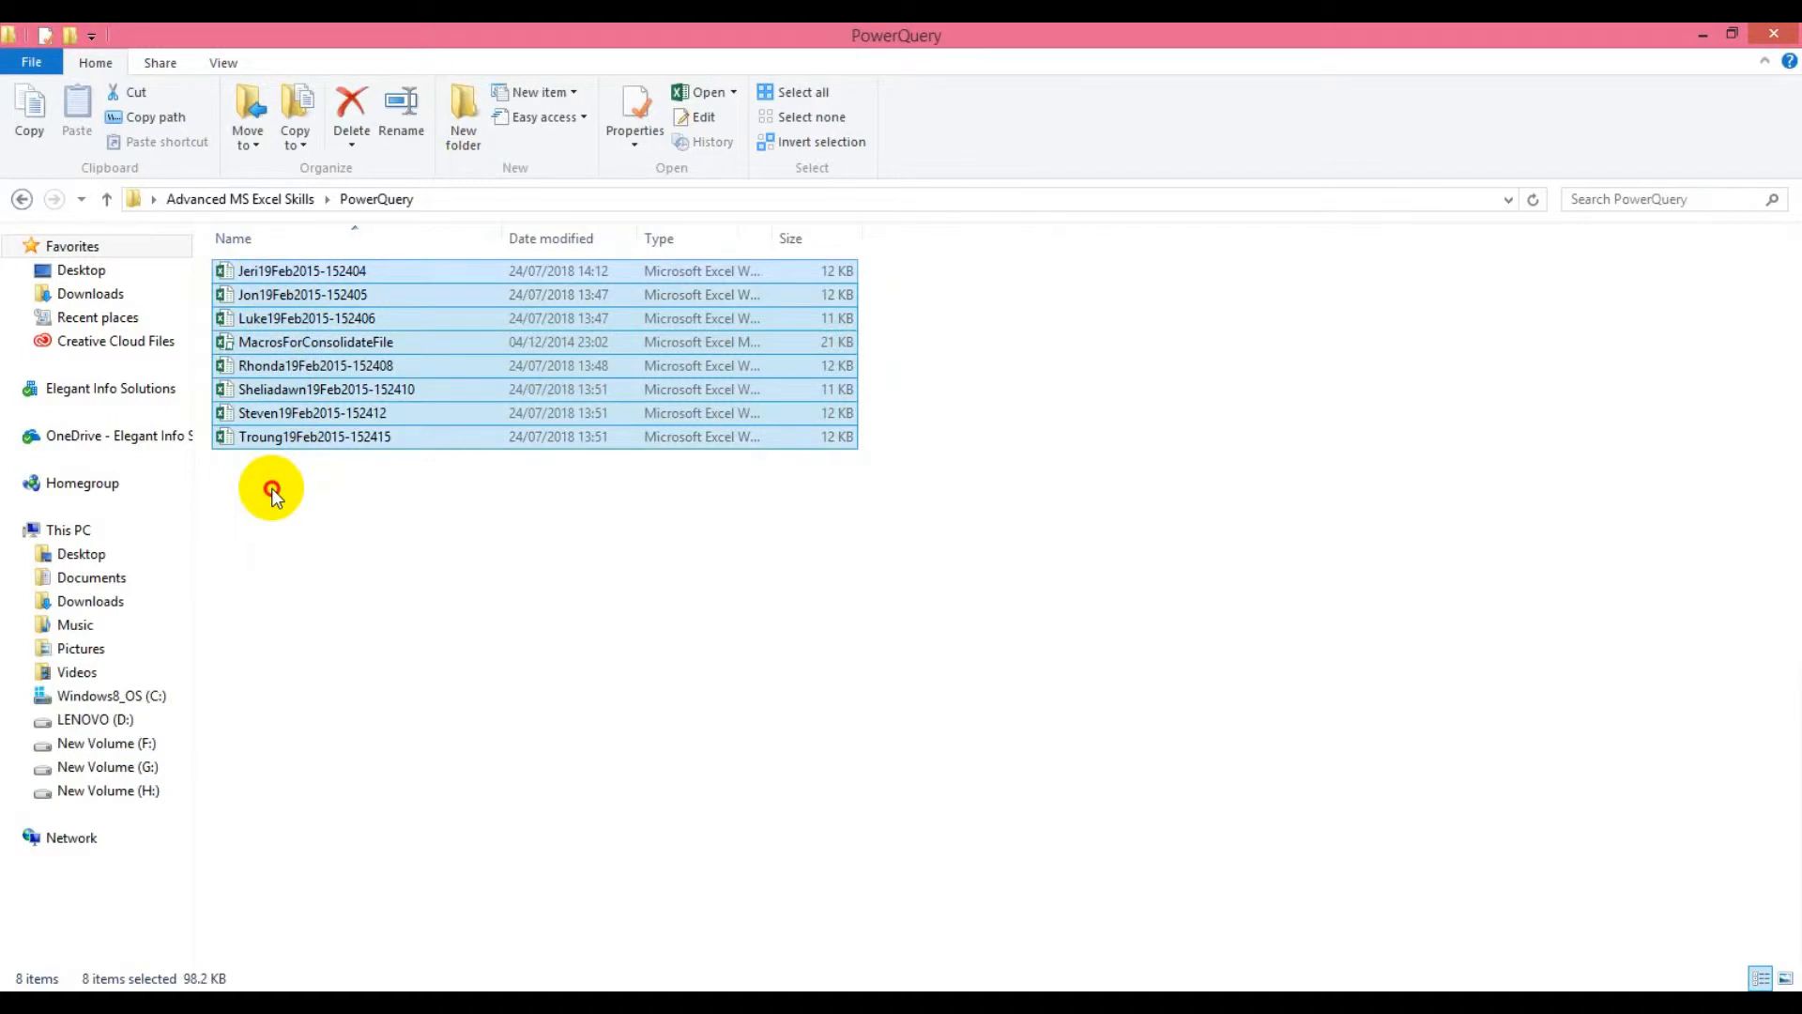
pyautogui.click(269, 487)
pyautogui.click(256, 278)
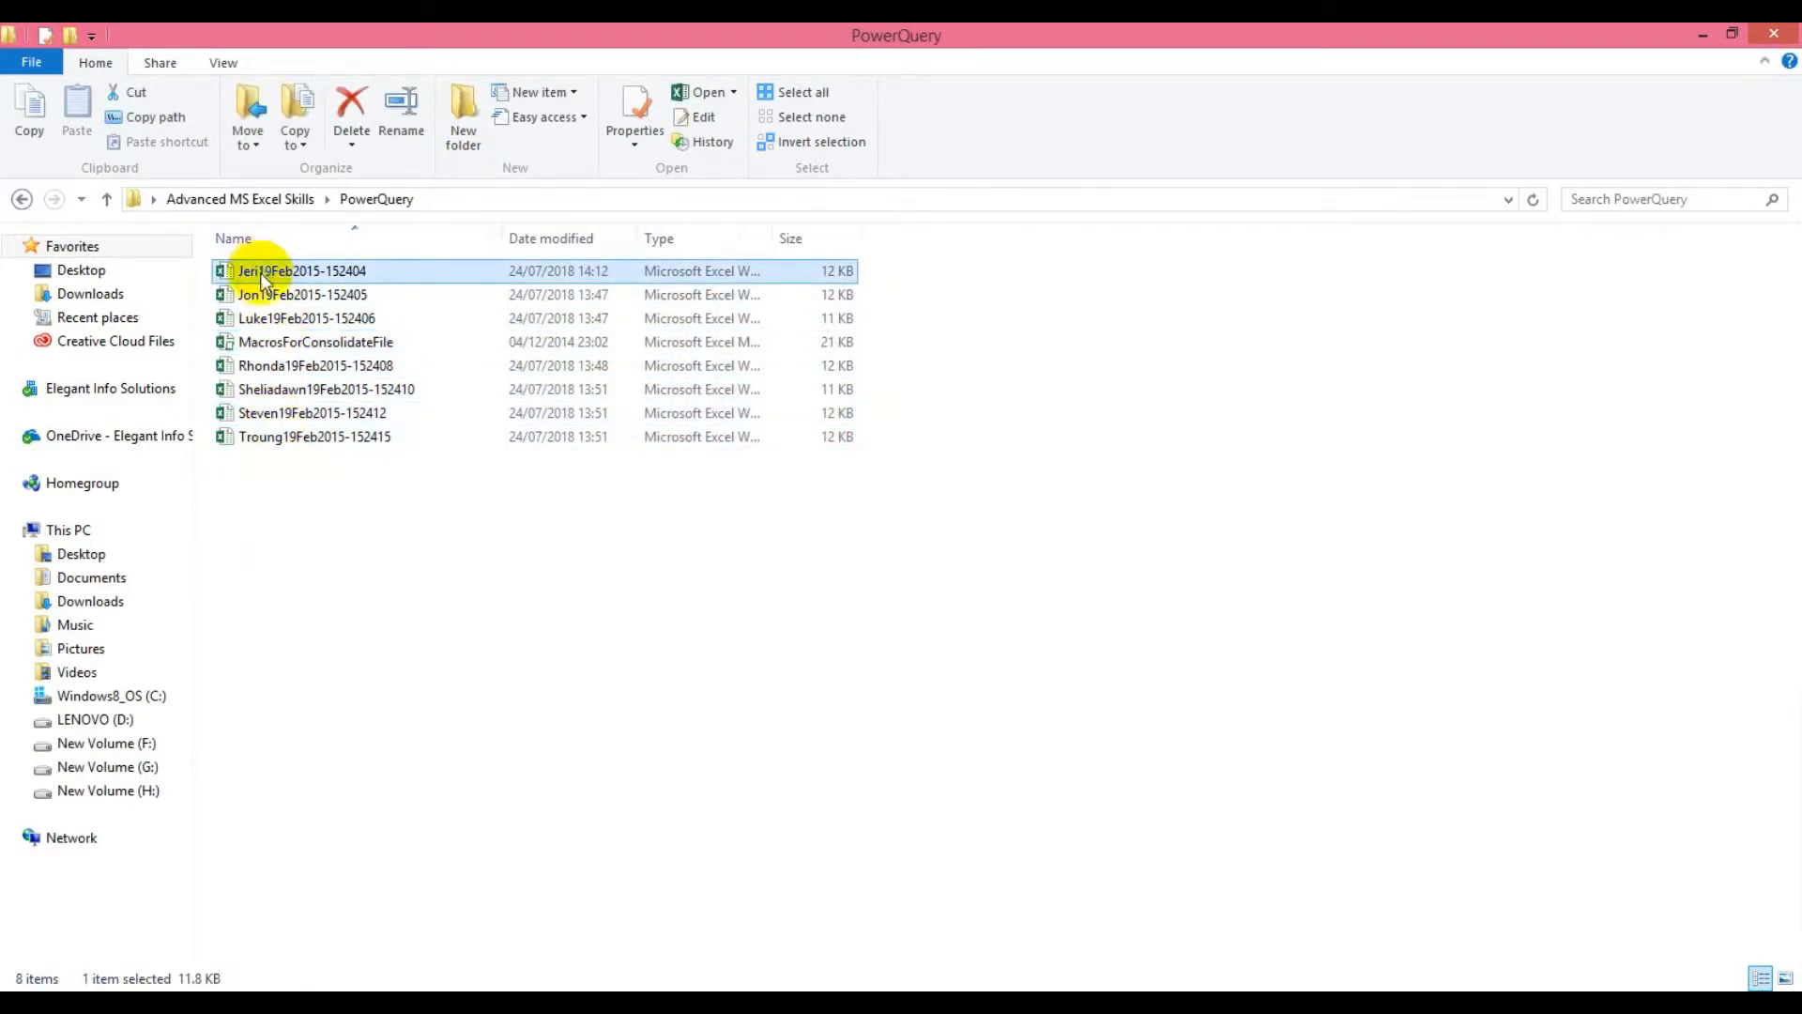
pyautogui.click(265, 297)
pyautogui.click(260, 319)
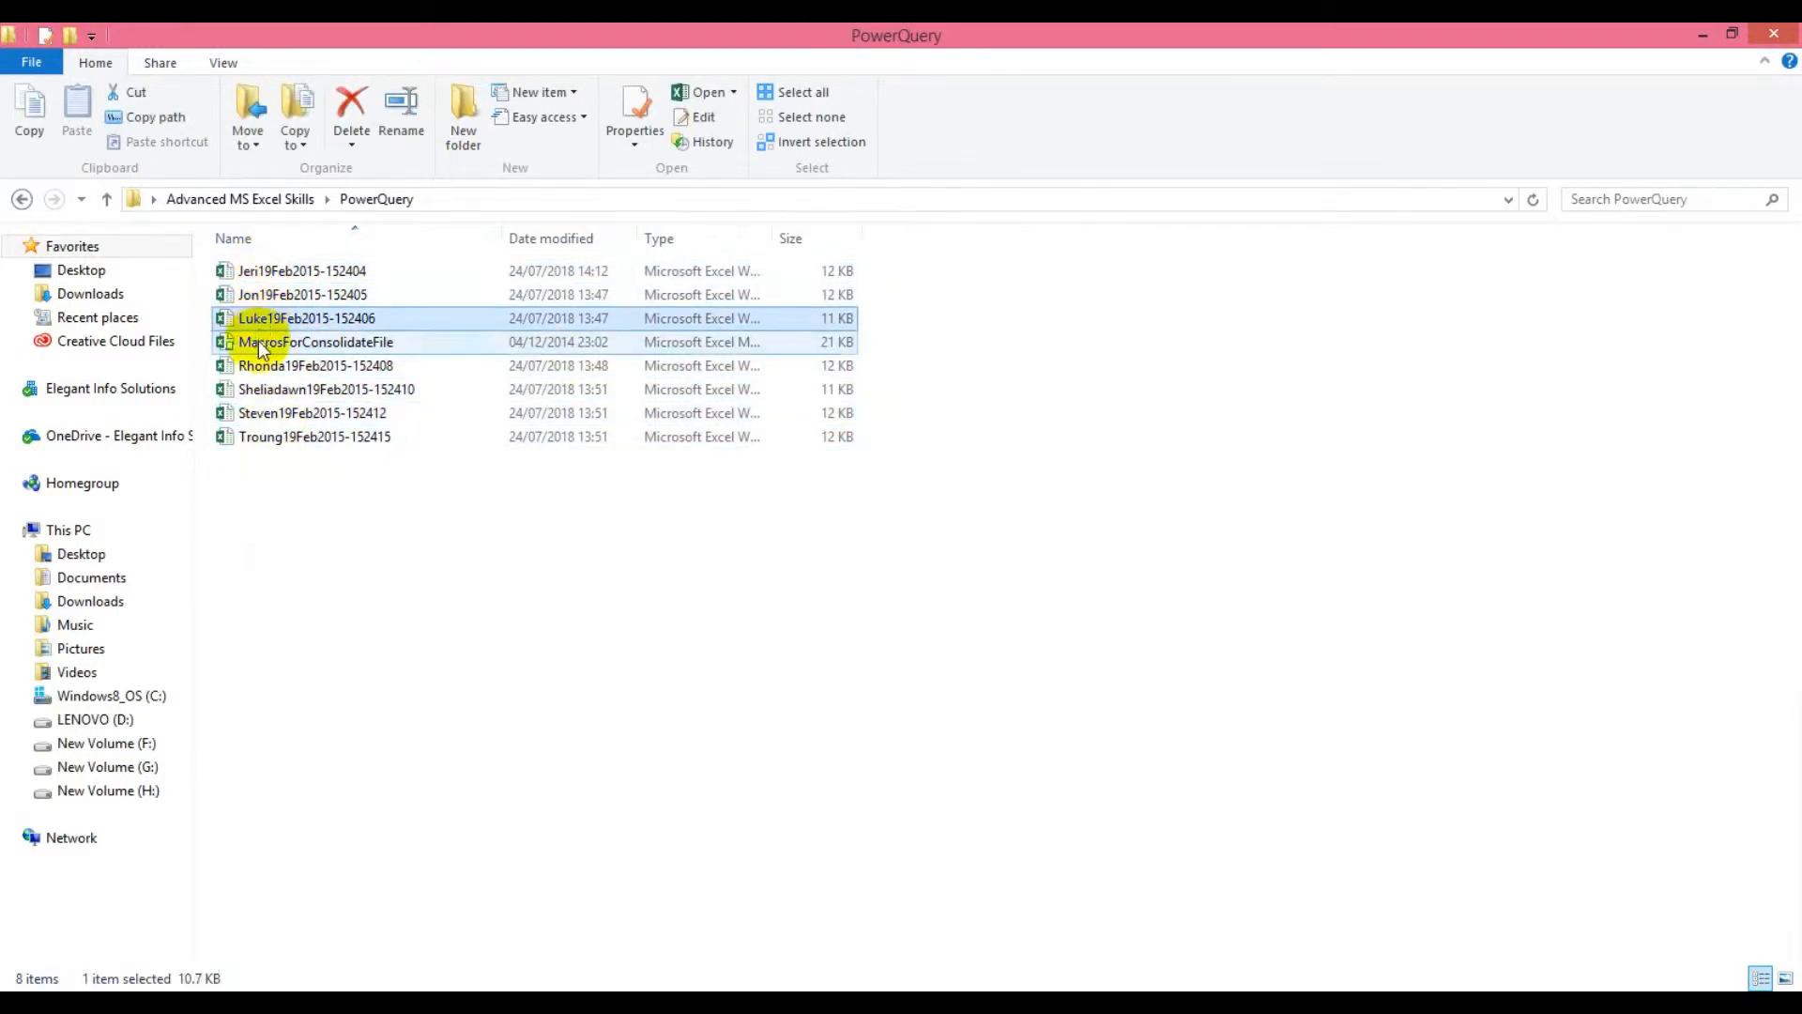
pyautogui.click(259, 341)
pyautogui.click(263, 368)
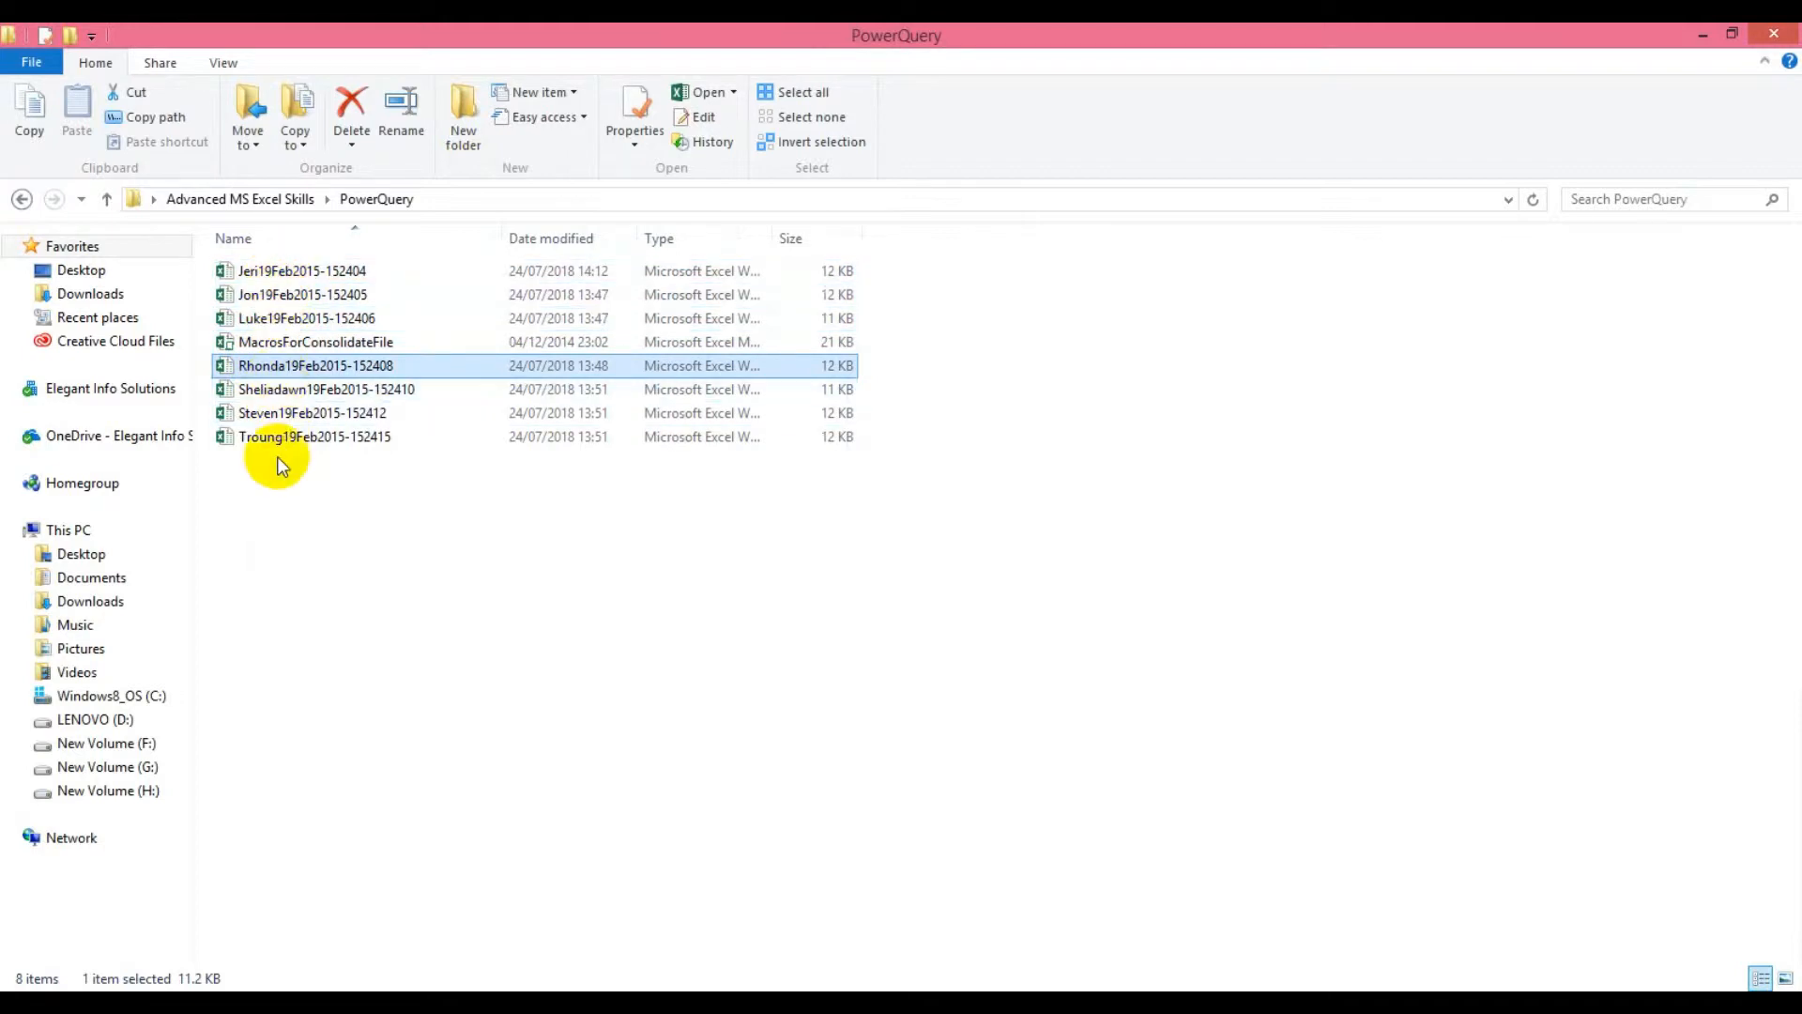
# Delete the MacrosForConsolidateFile workbook from the PowerQuery folder and confirm moving it to the Recycle Bin
pyautogui.click(289, 349)
pyautogui.press('Delete')
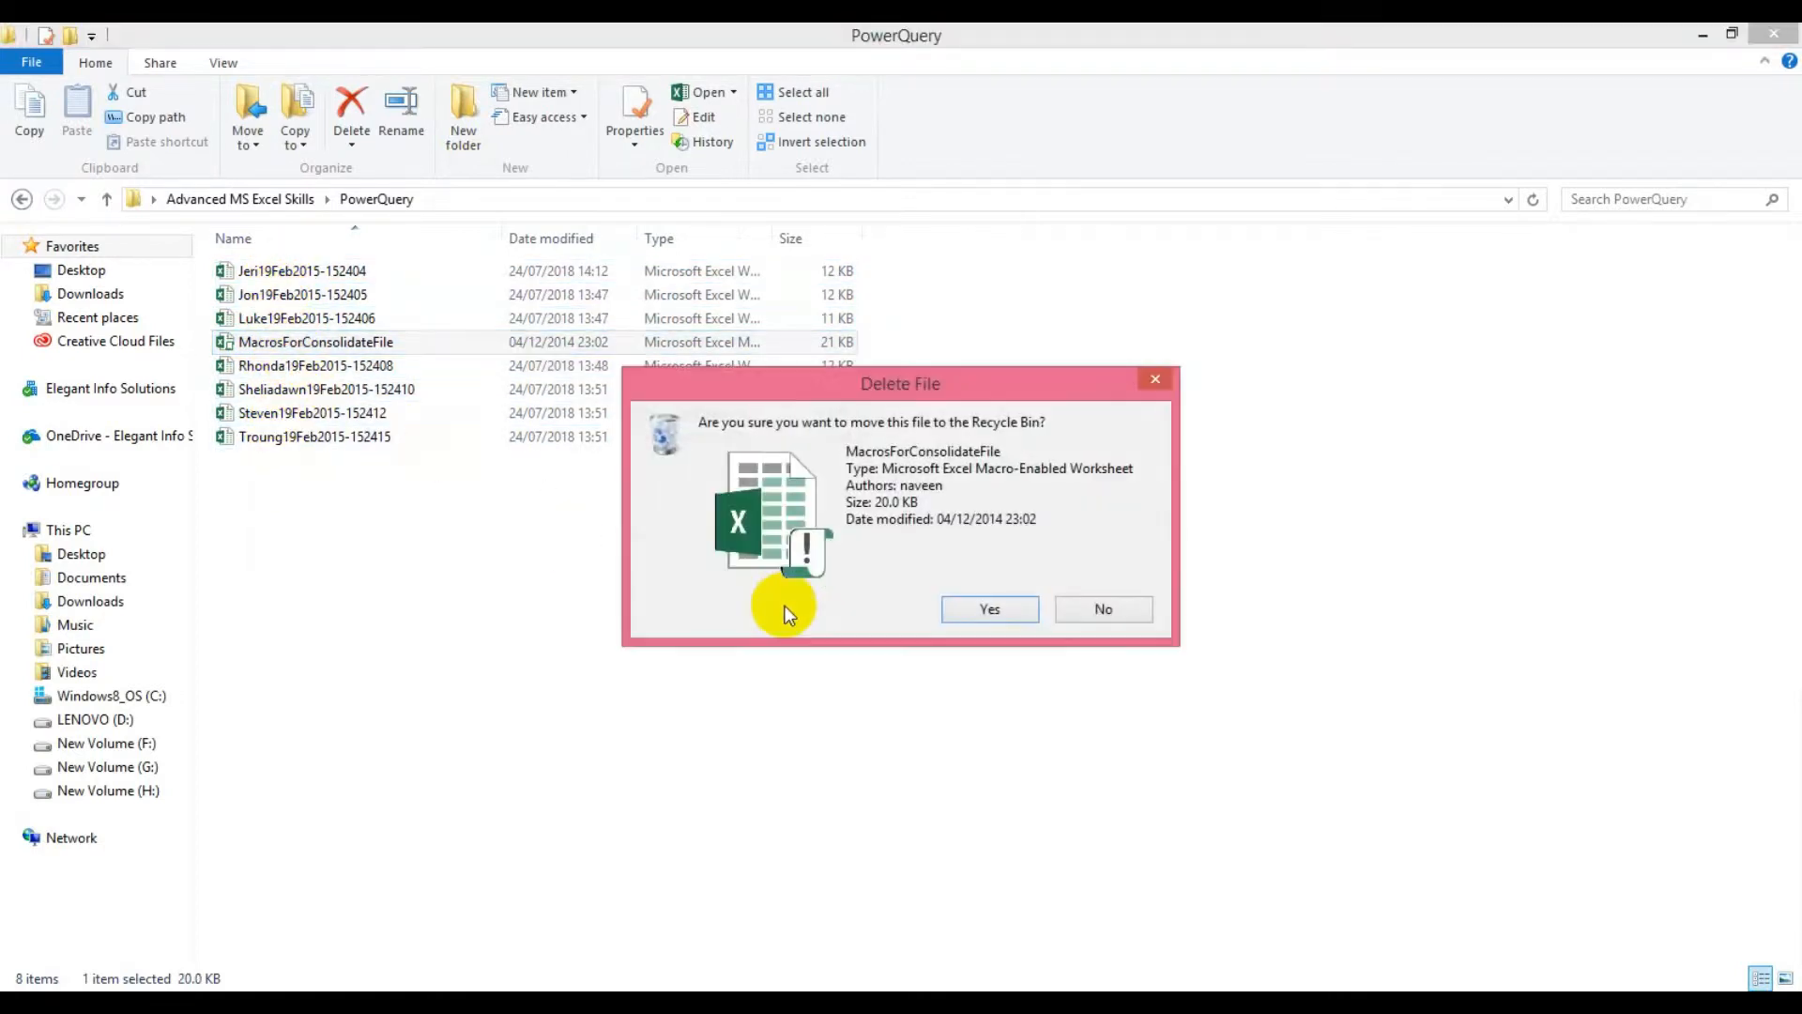
pyautogui.click(976, 606)
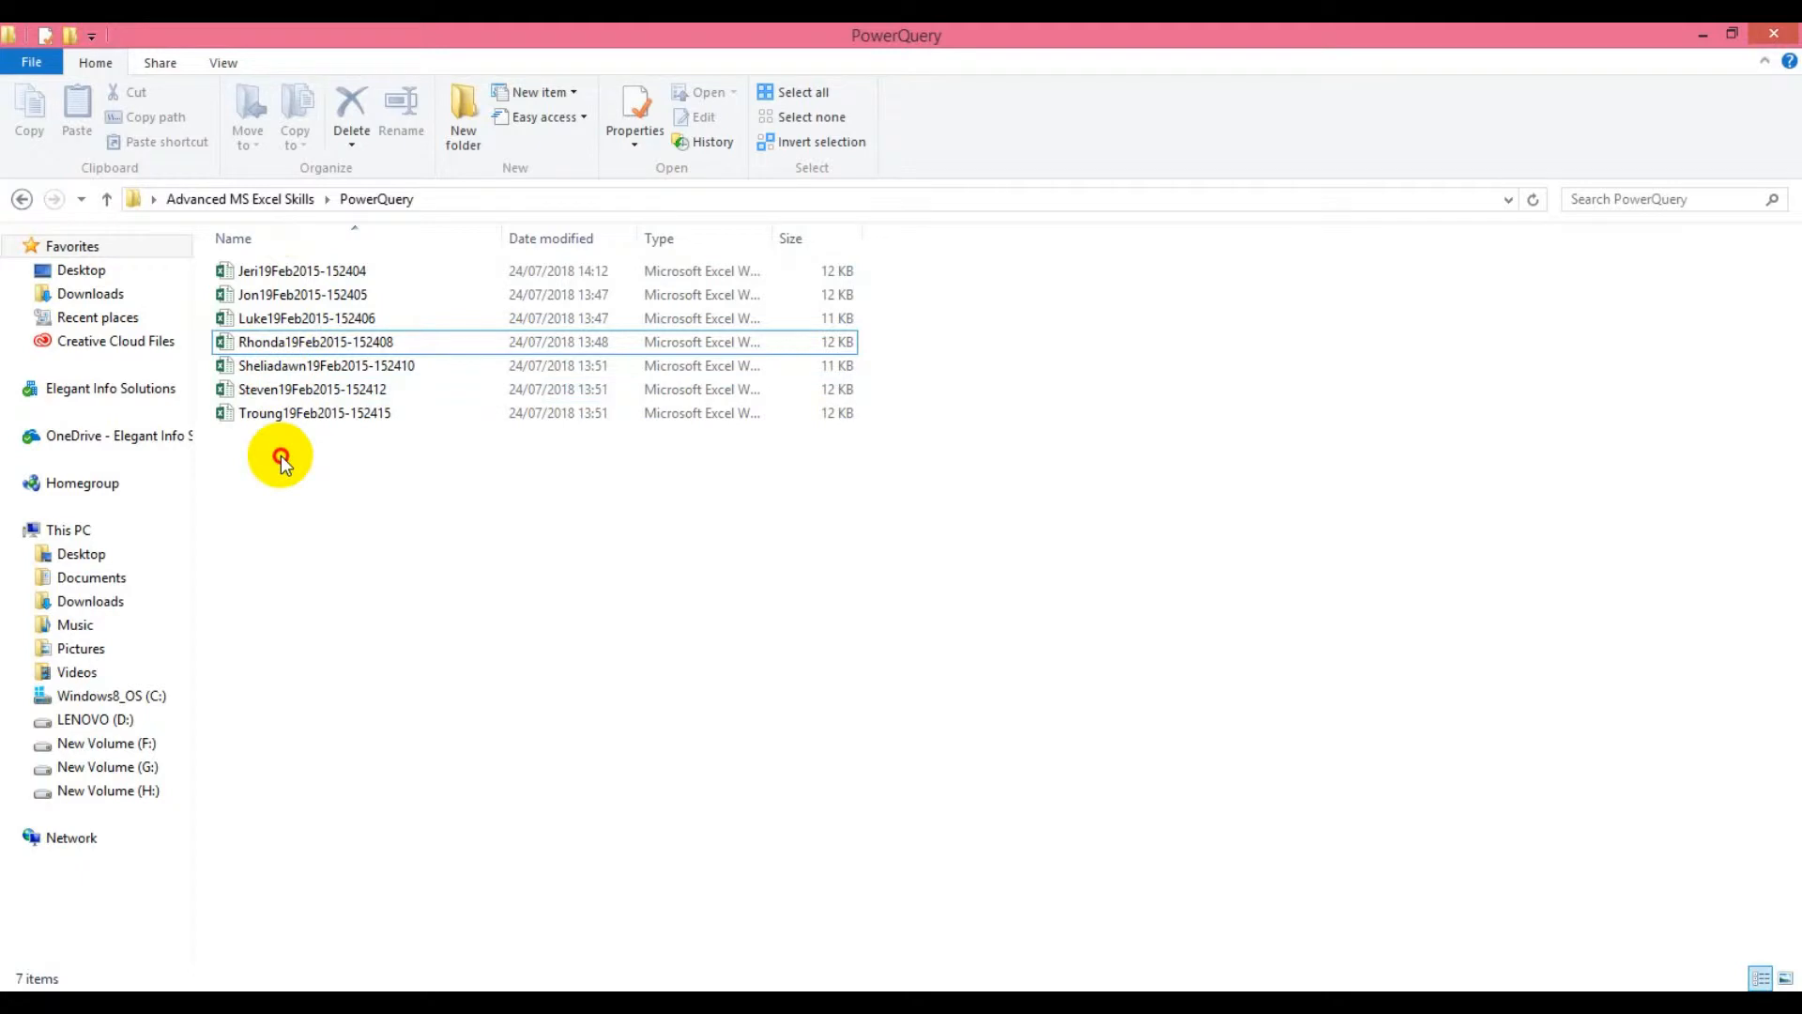
# Review the remaining workbooks, go back to the Advanced MS Excel Skills folder, close the window and switch back to Excel
pyautogui.moveTo(279, 454); pyautogui.dragTo(271, 264)
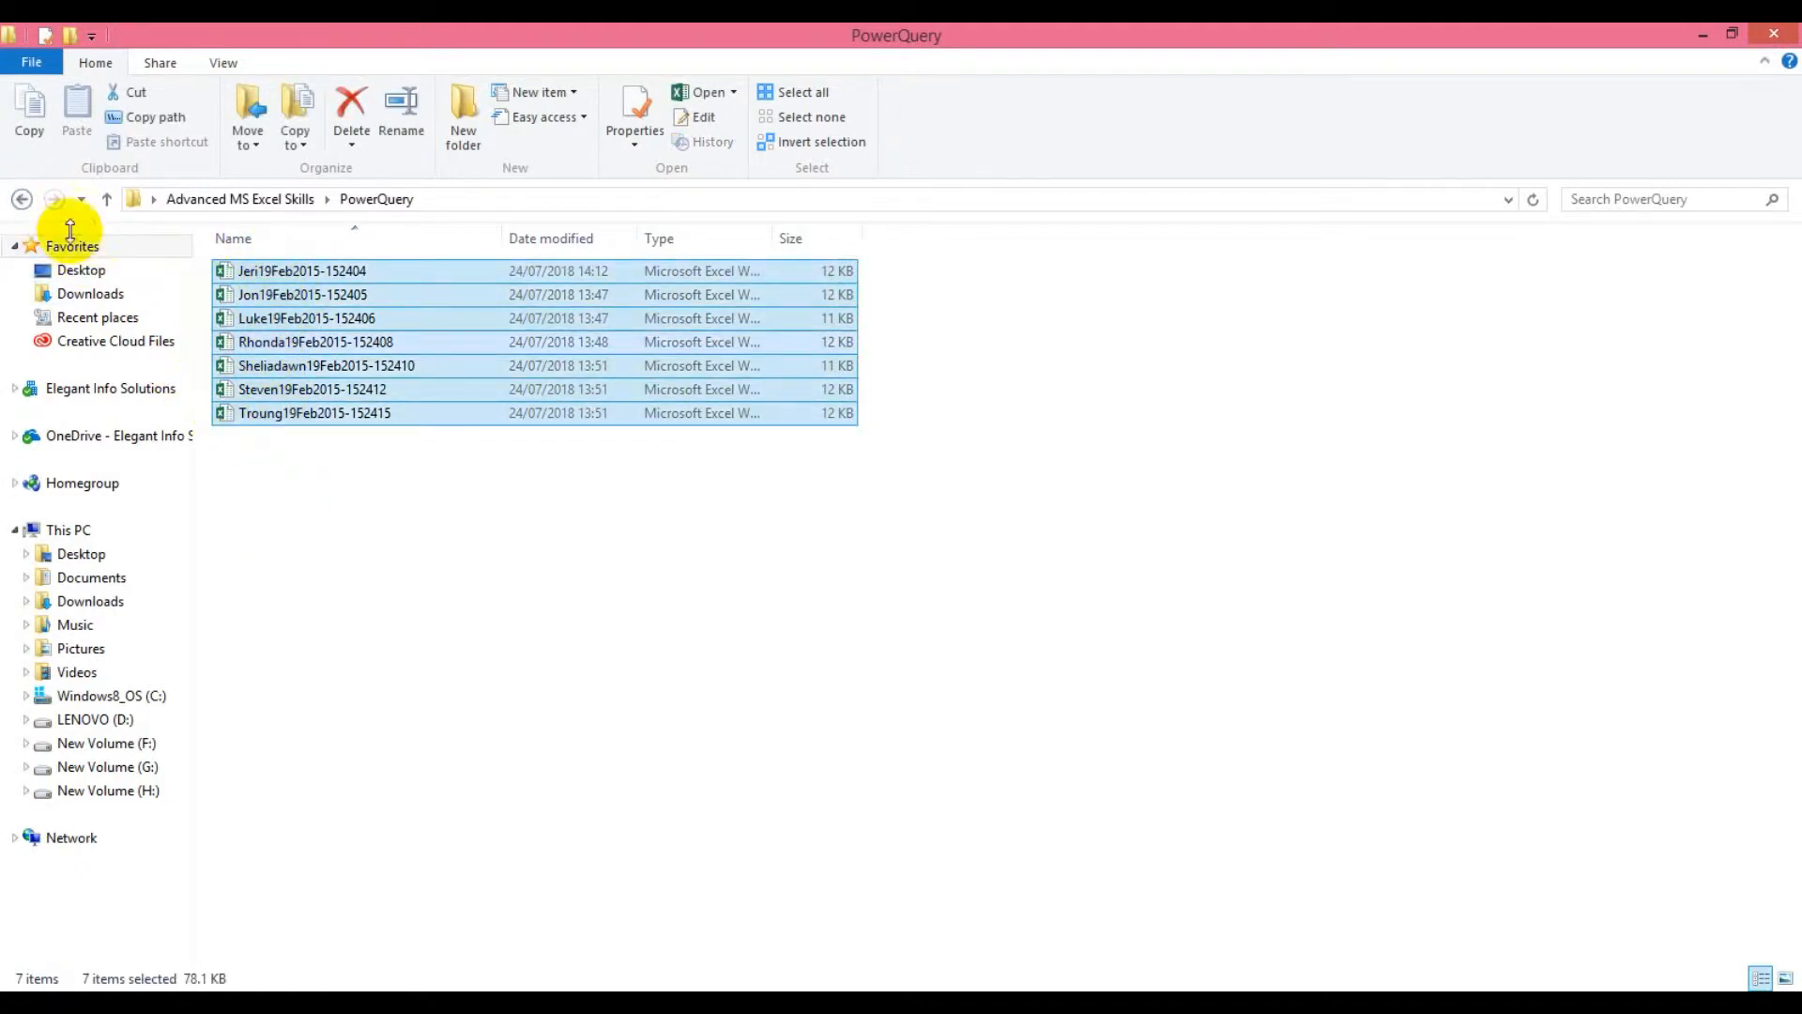
pyautogui.click(24, 200)
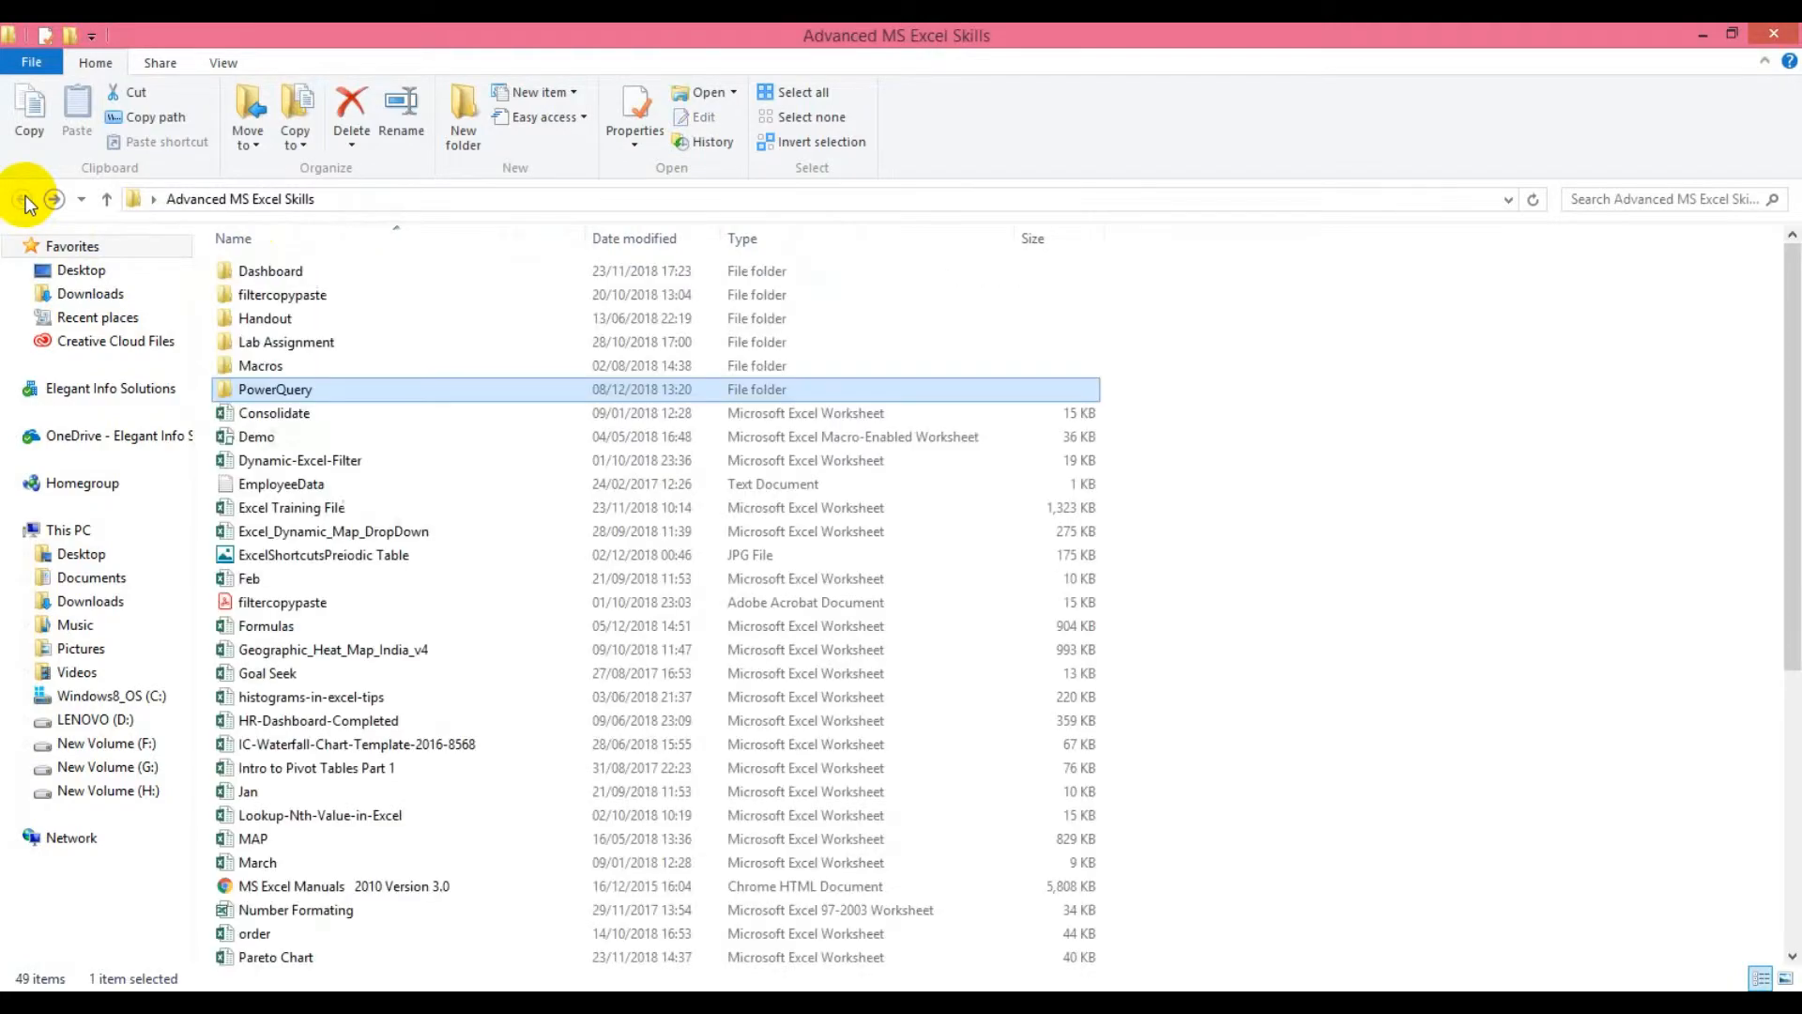
pyautogui.click(1770, 33)
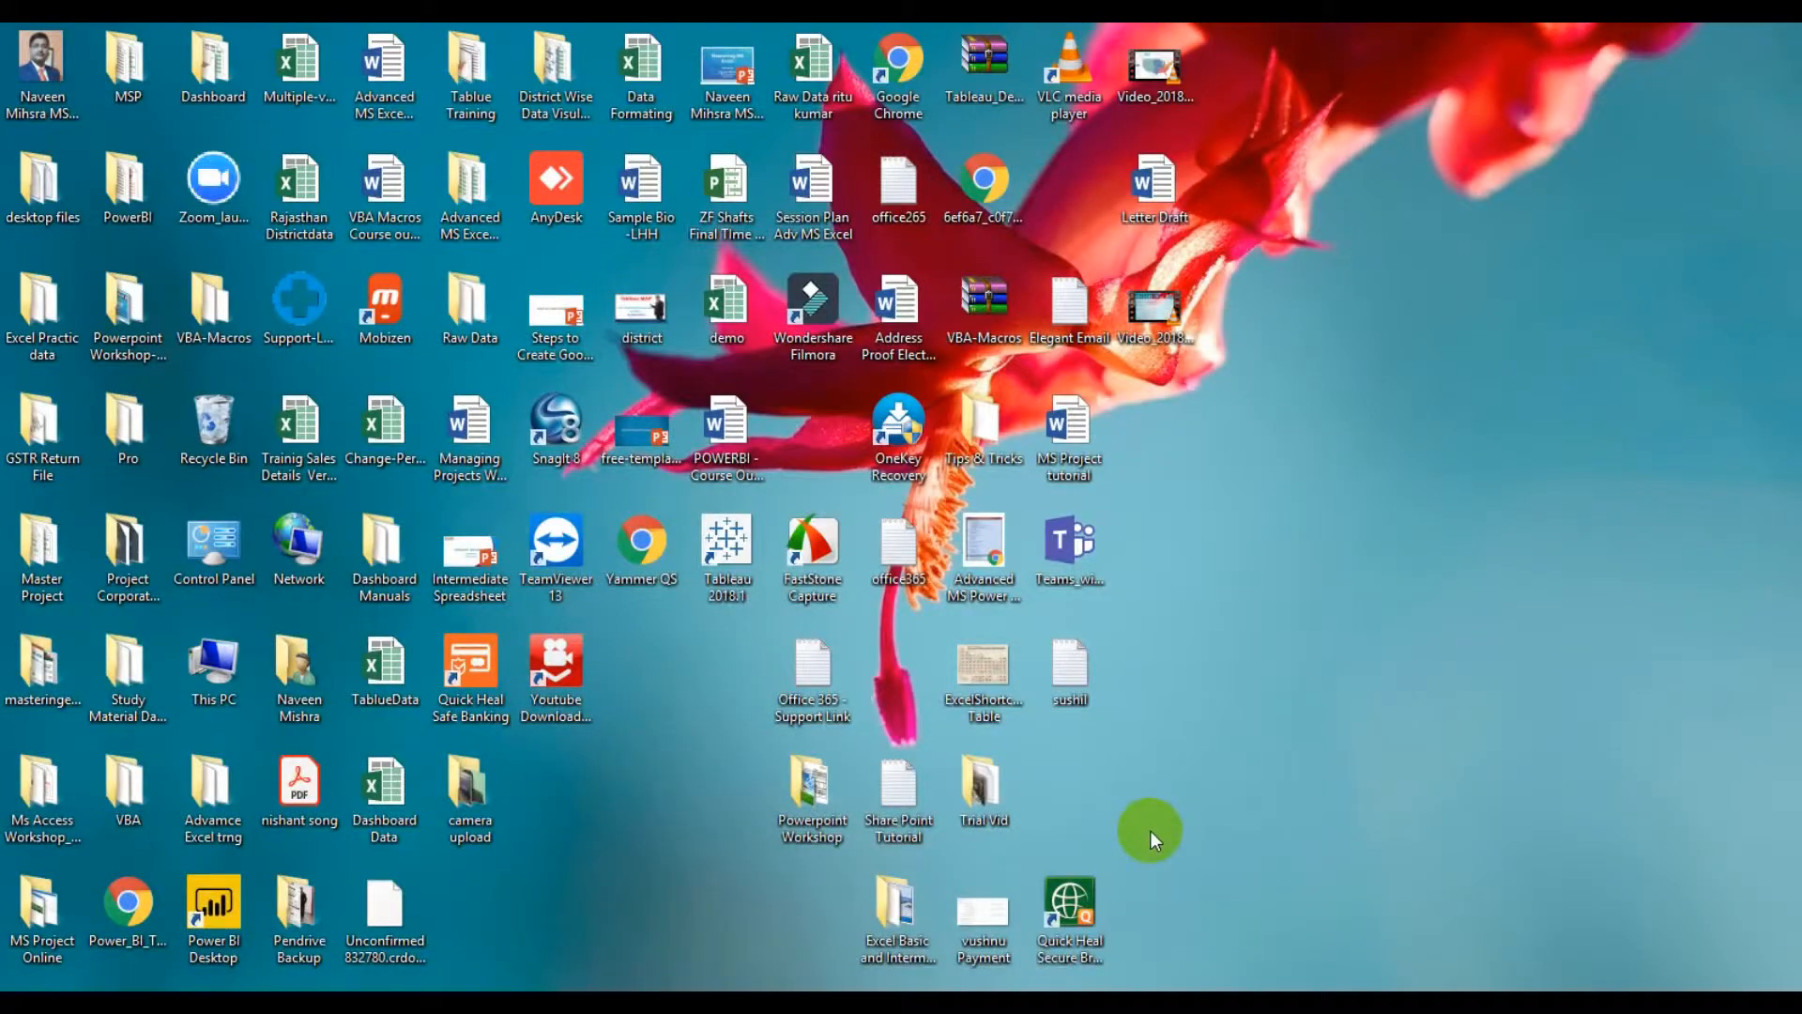
pyautogui.click(1001, 998)
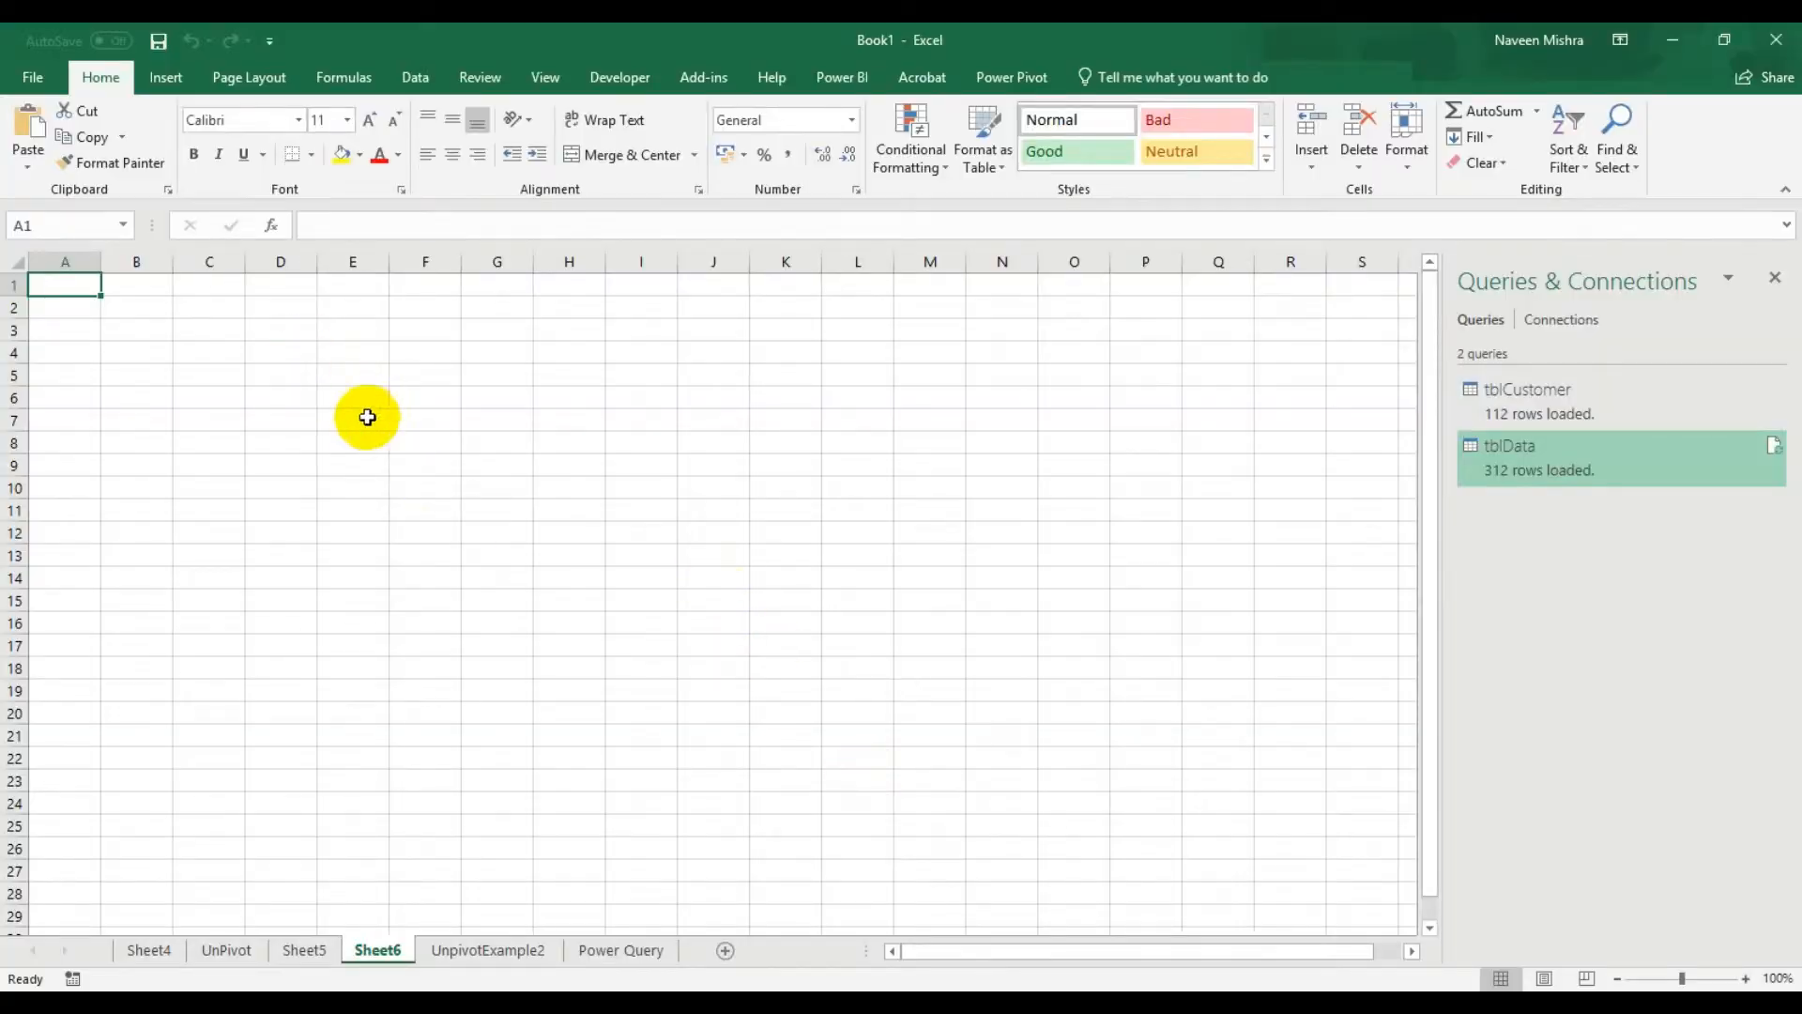
# Start a data import from a folder, using the PowerQuery folder inside Advanced MS Excel Skills as the folder path
pyautogui.click(415, 75)
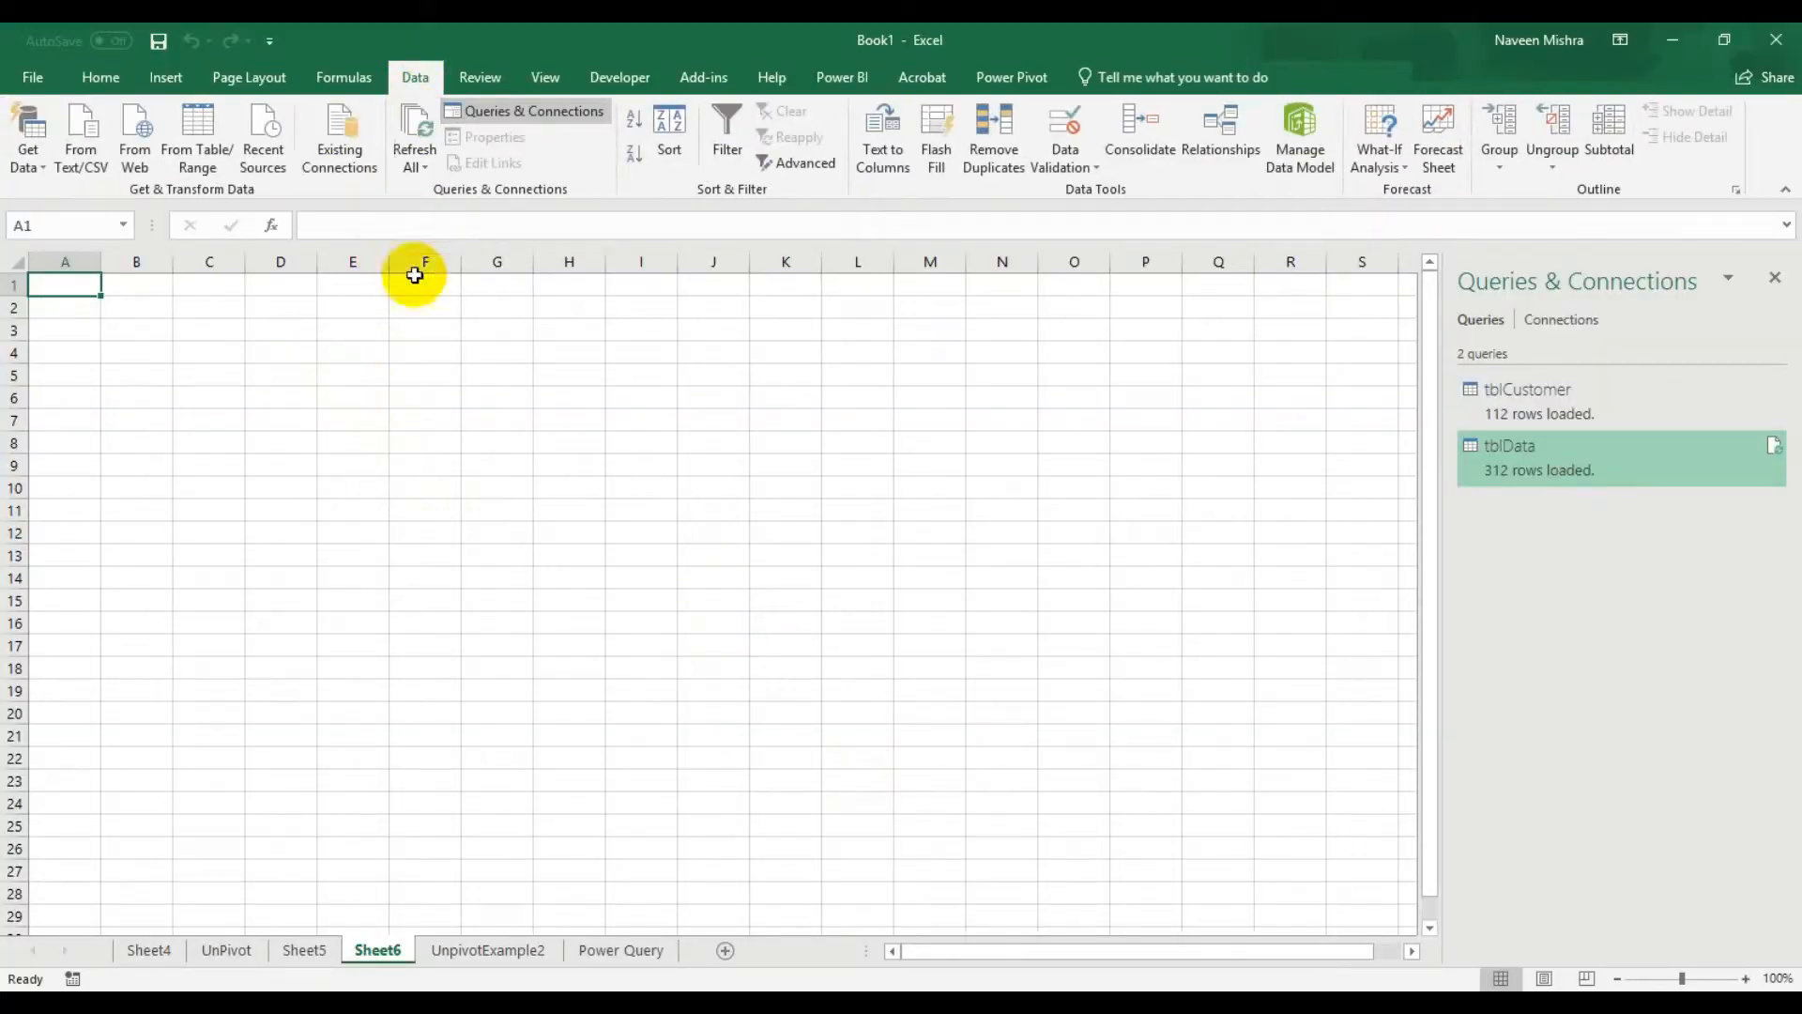
pyautogui.click(26, 167)
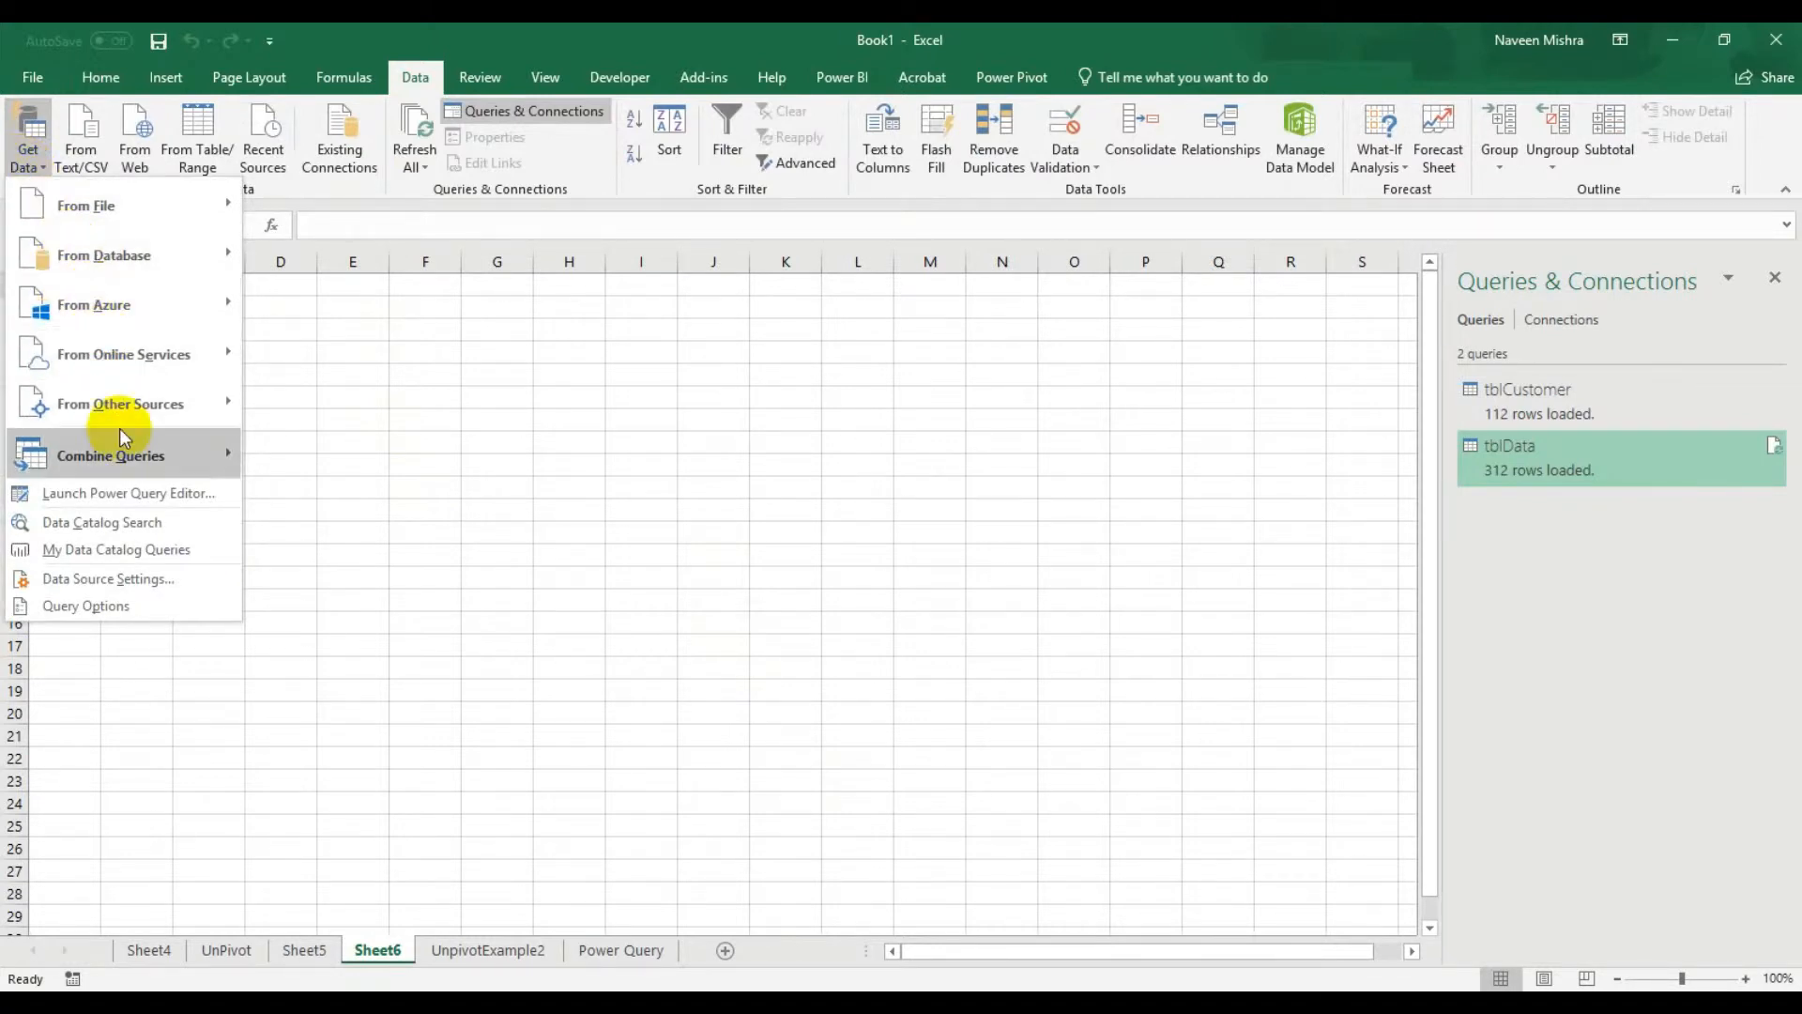
pyautogui.moveTo(139, 209)
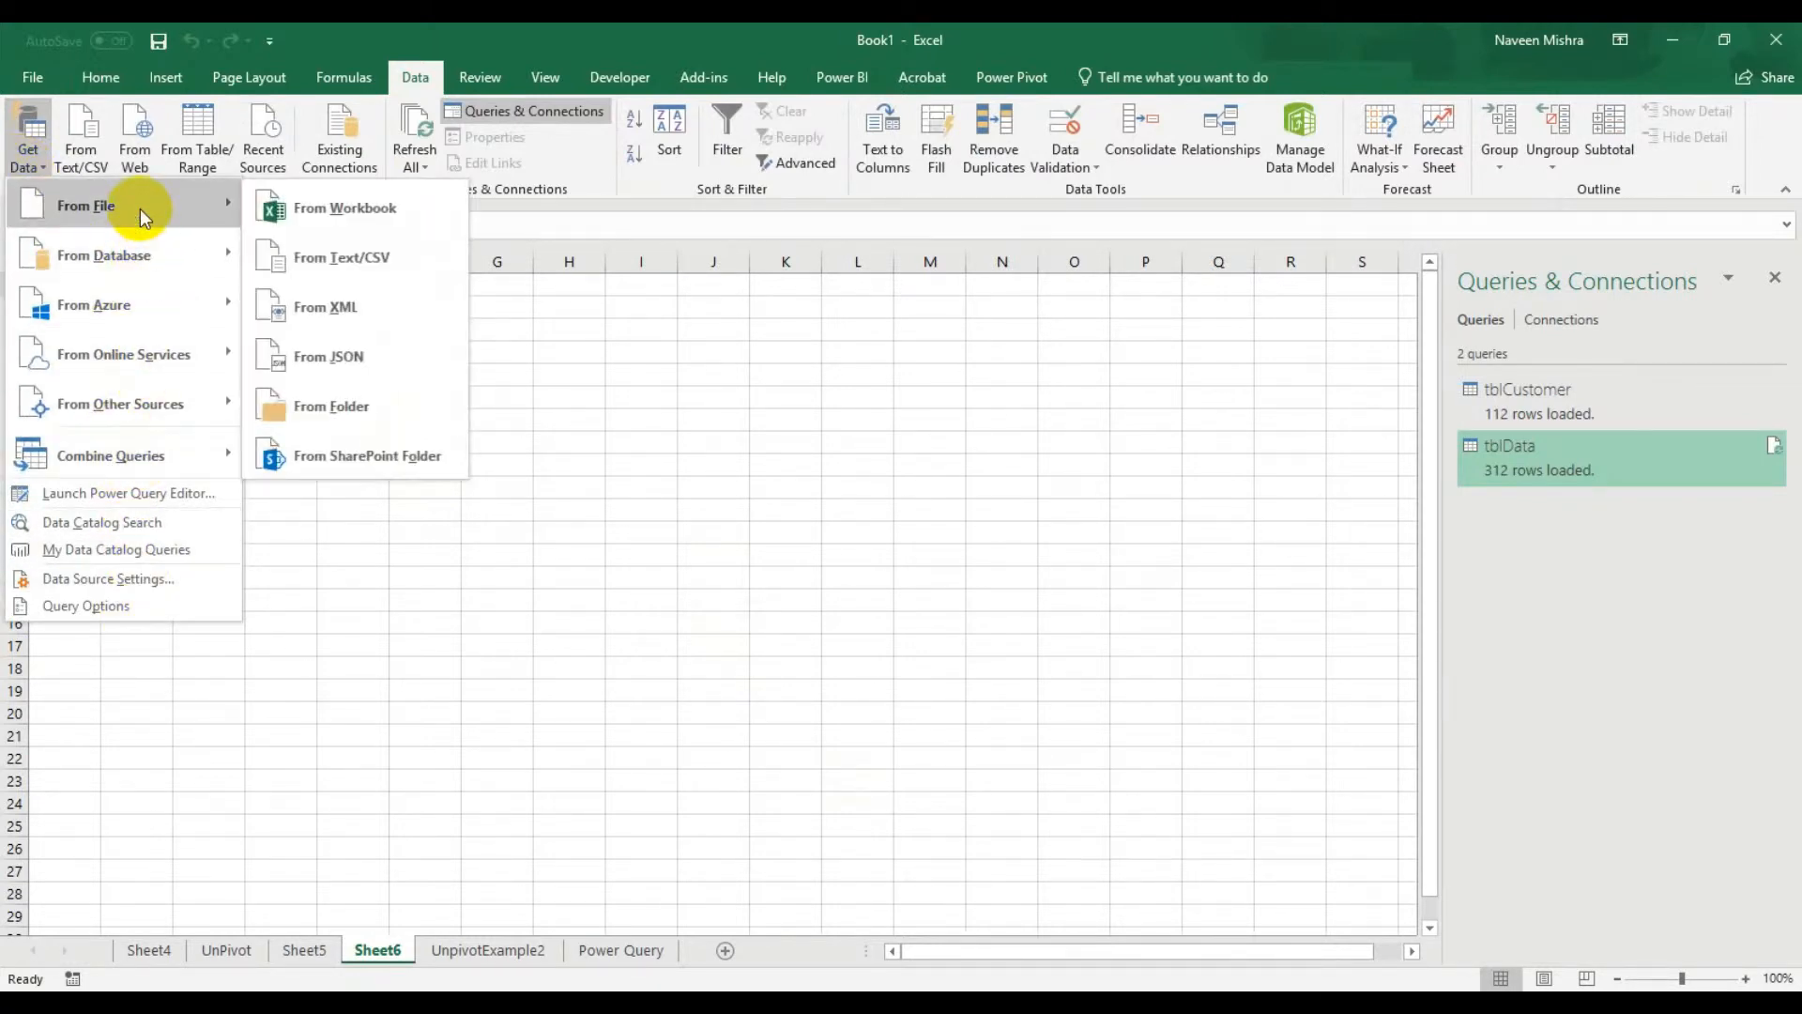
pyautogui.click(388, 404)
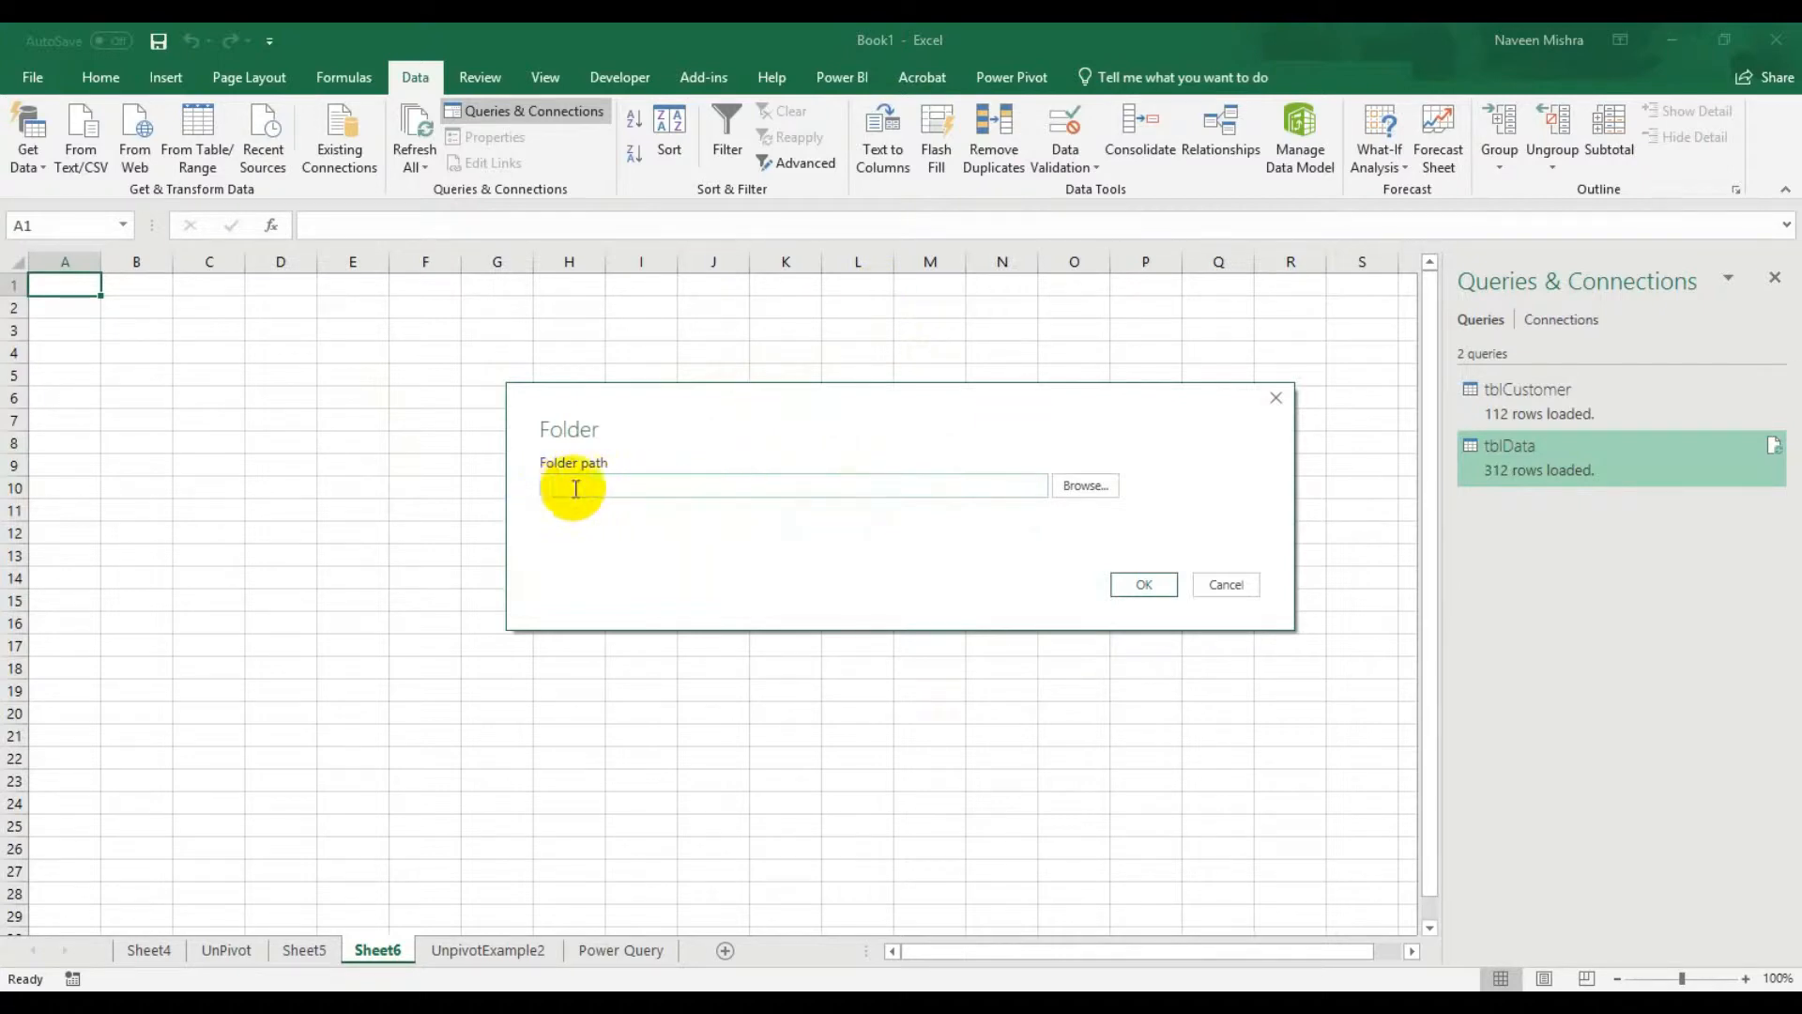
pyautogui.click(1090, 484)
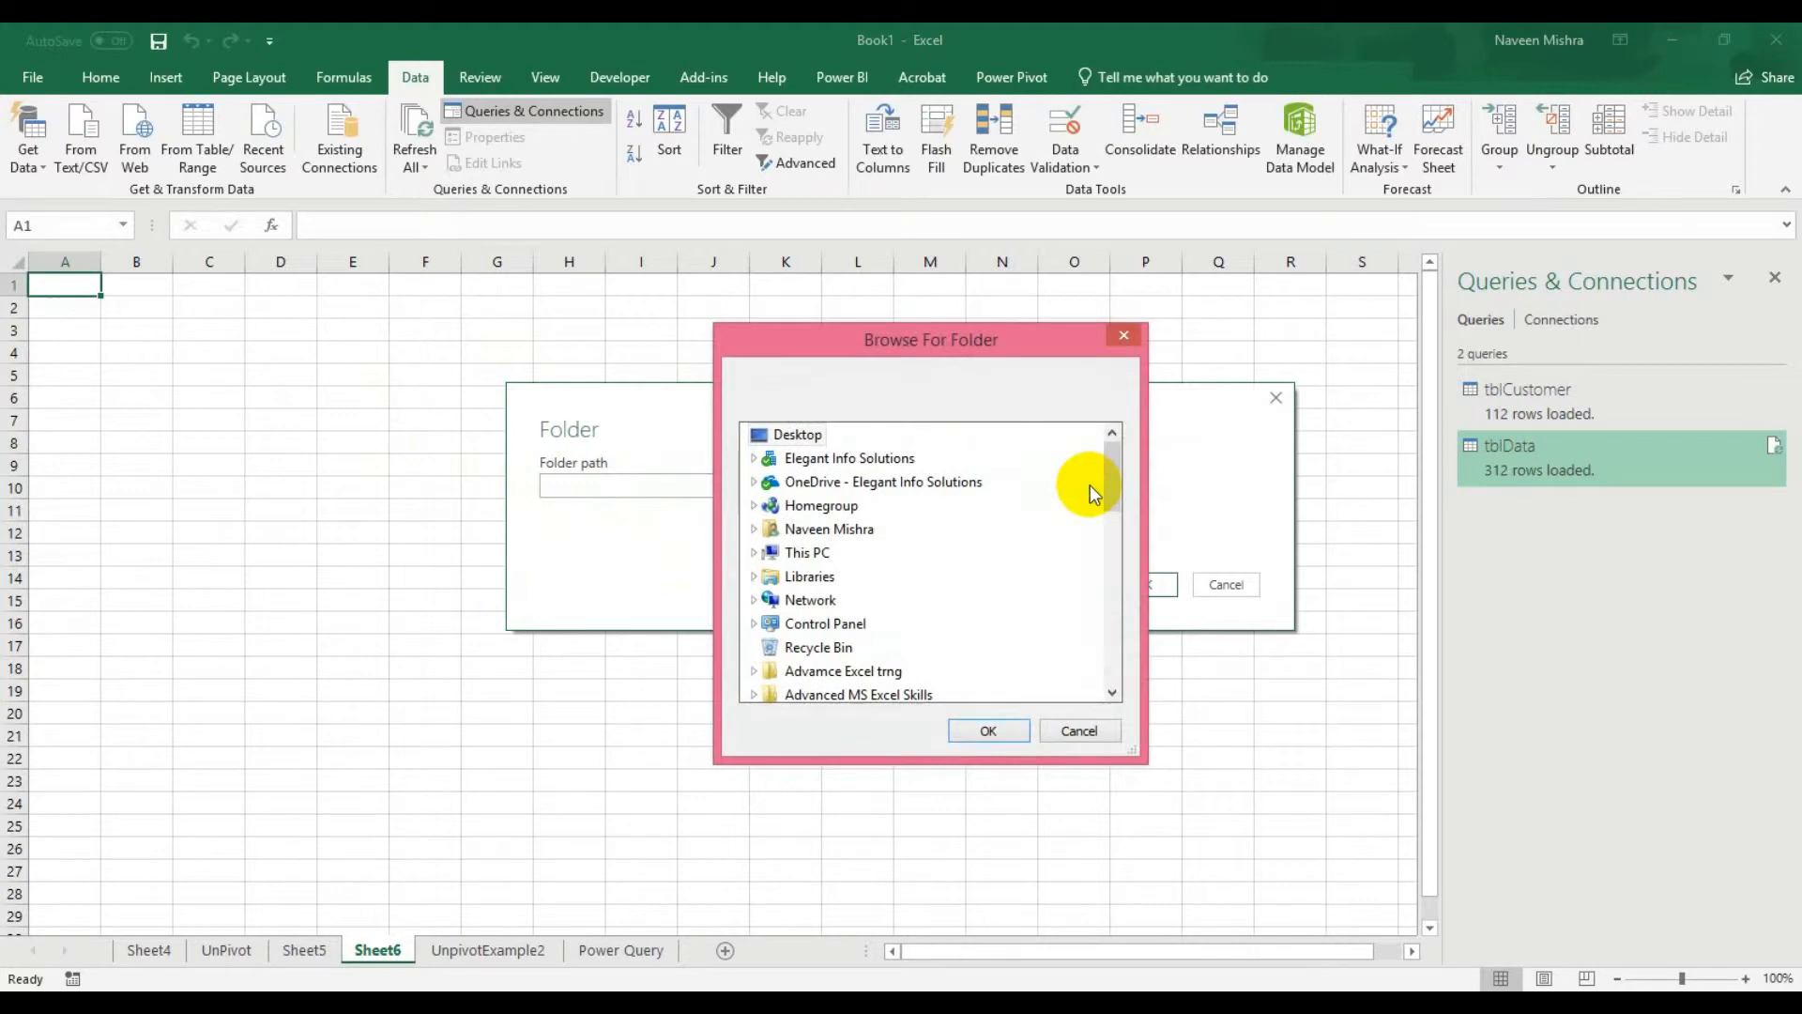
pyautogui.moveTo(1000, 352); pyautogui.dragTo(721, 242)
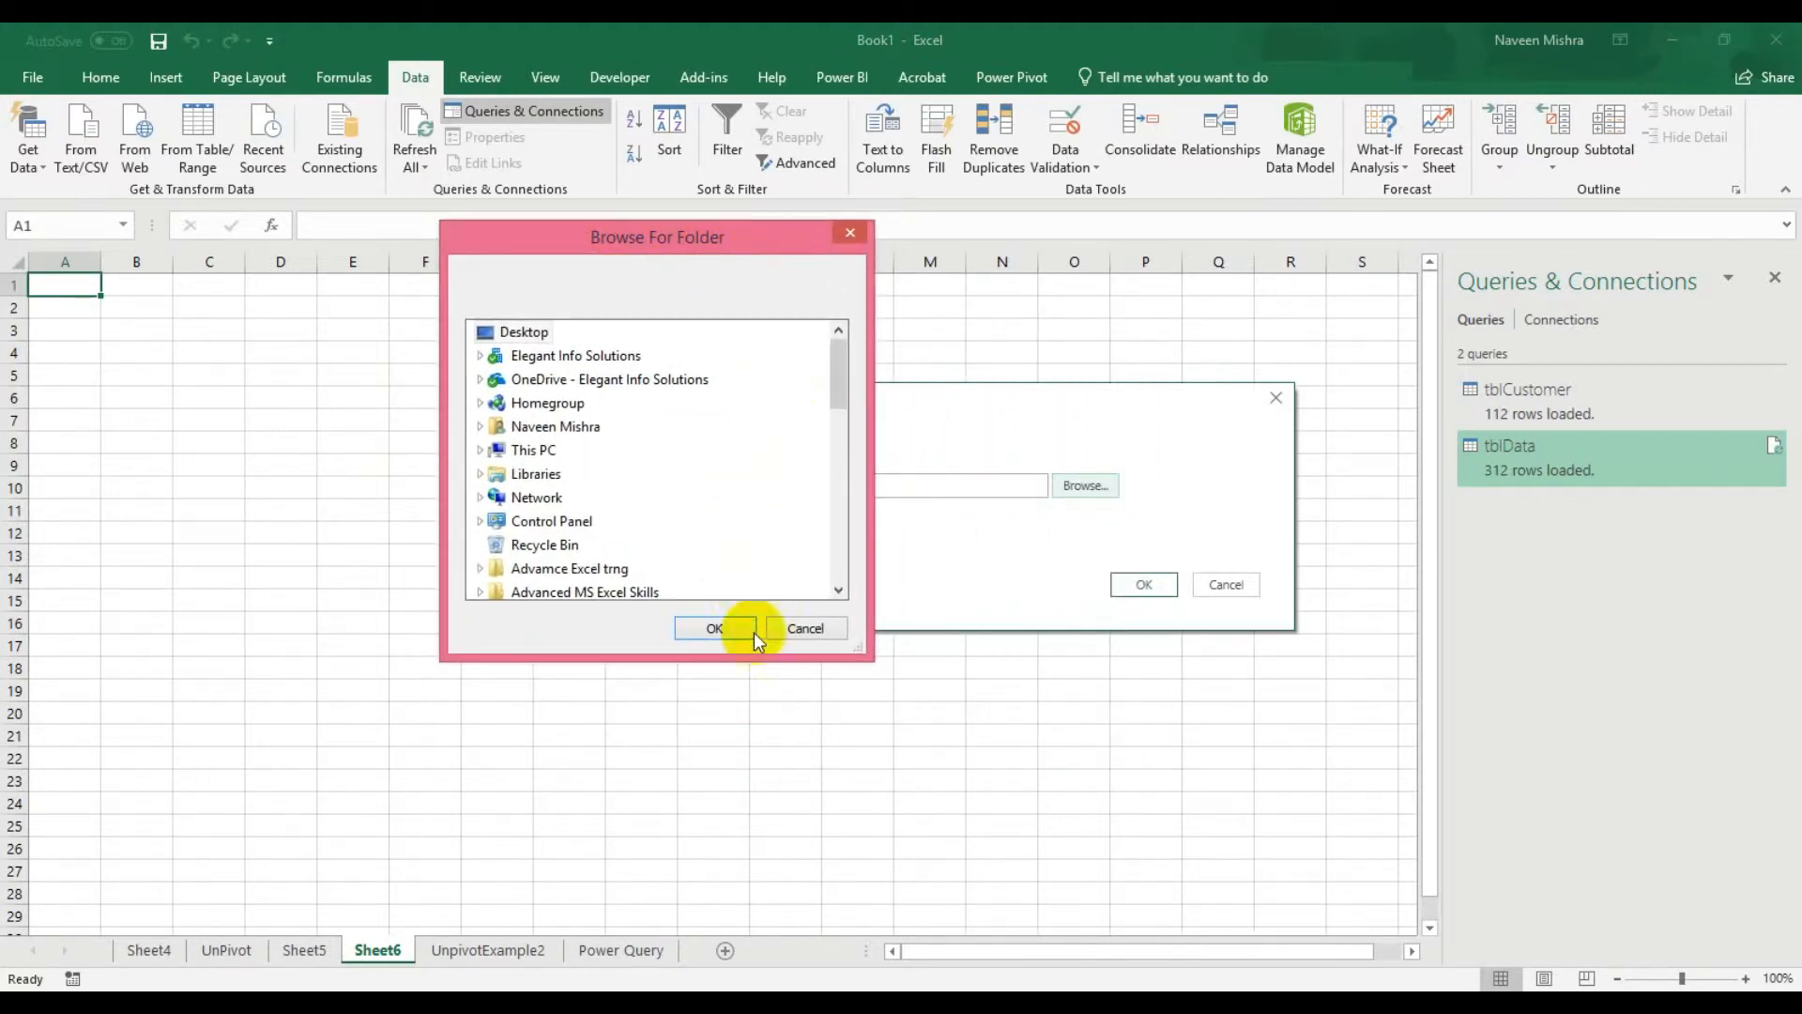
pyautogui.click(480, 568)
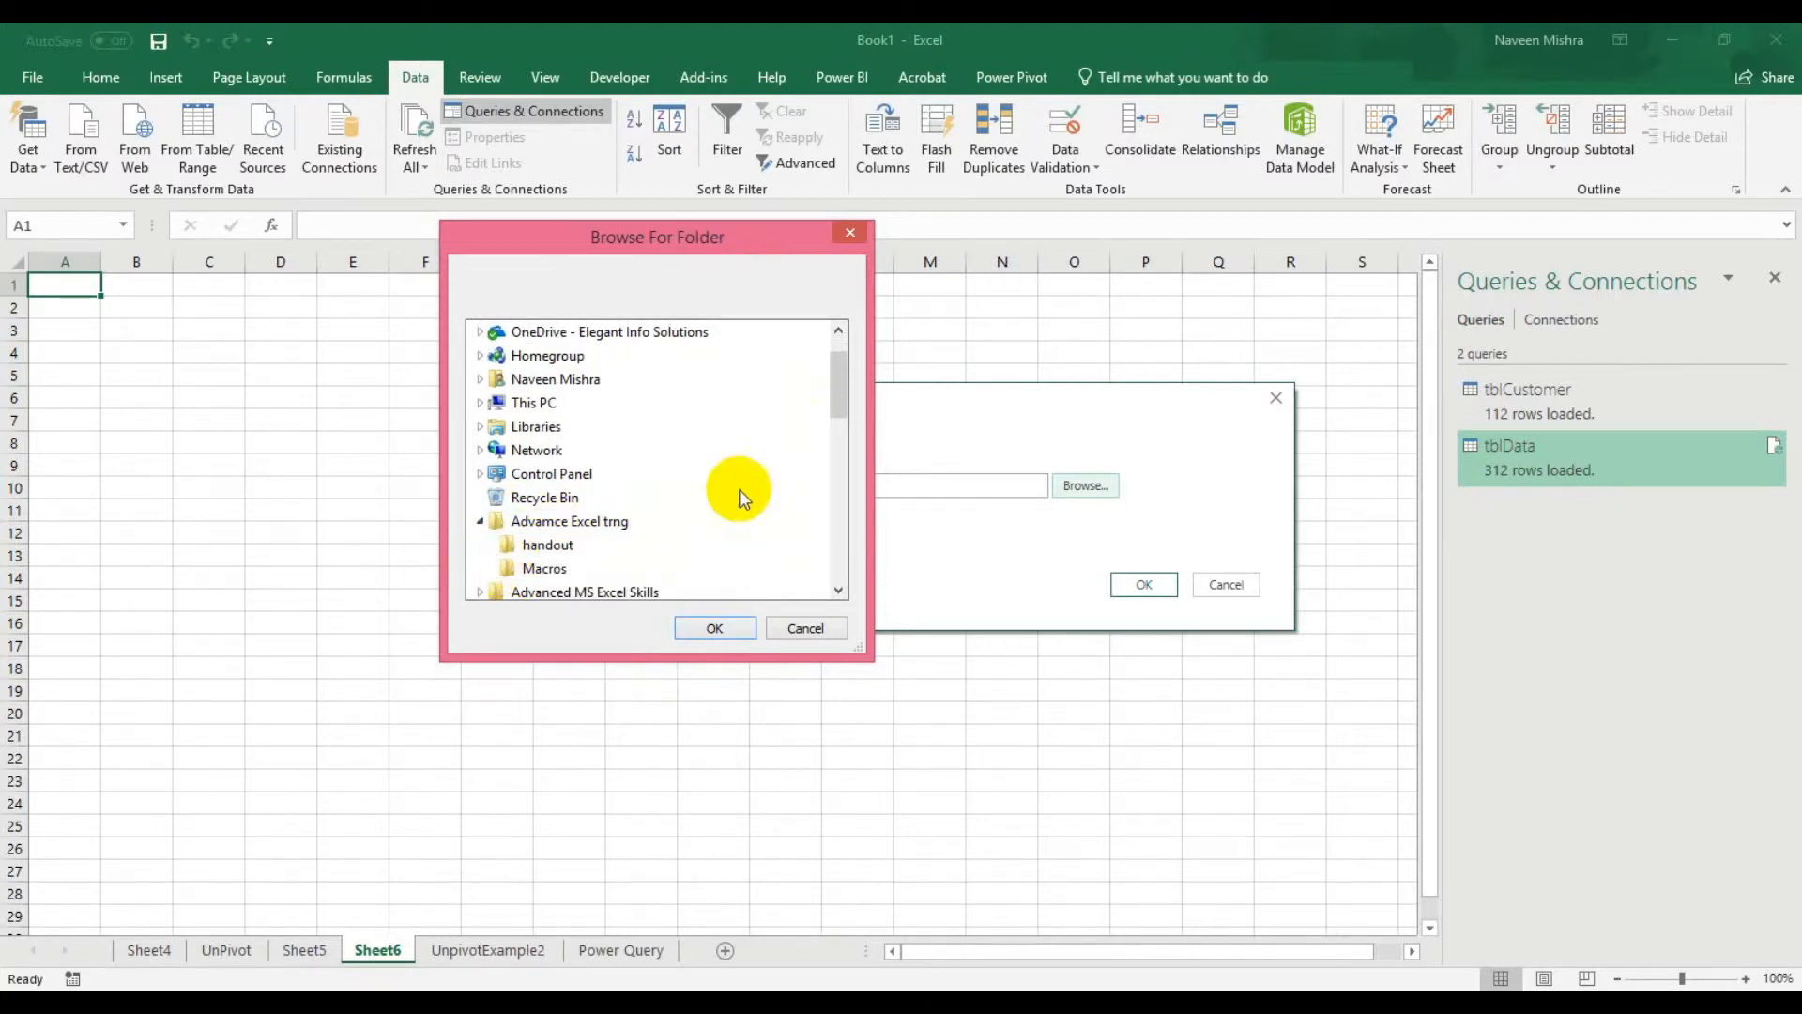
pyautogui.click(479, 521)
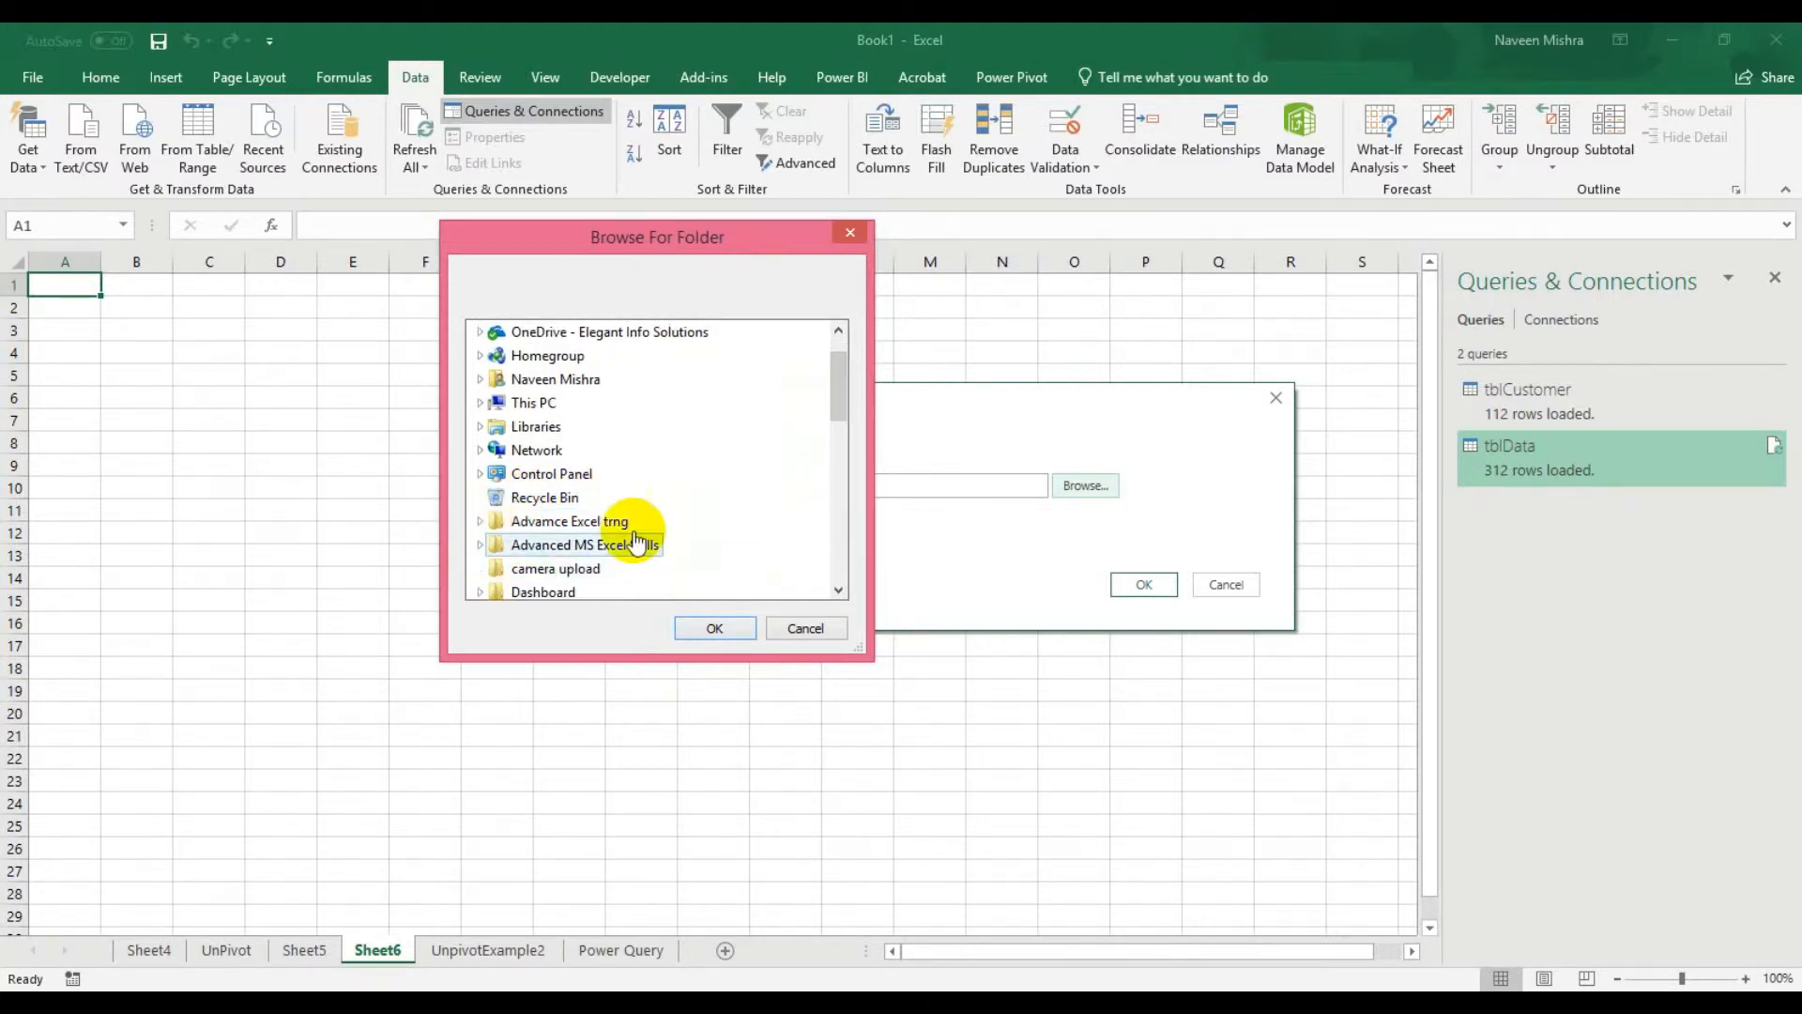
pyautogui.click(479, 544)
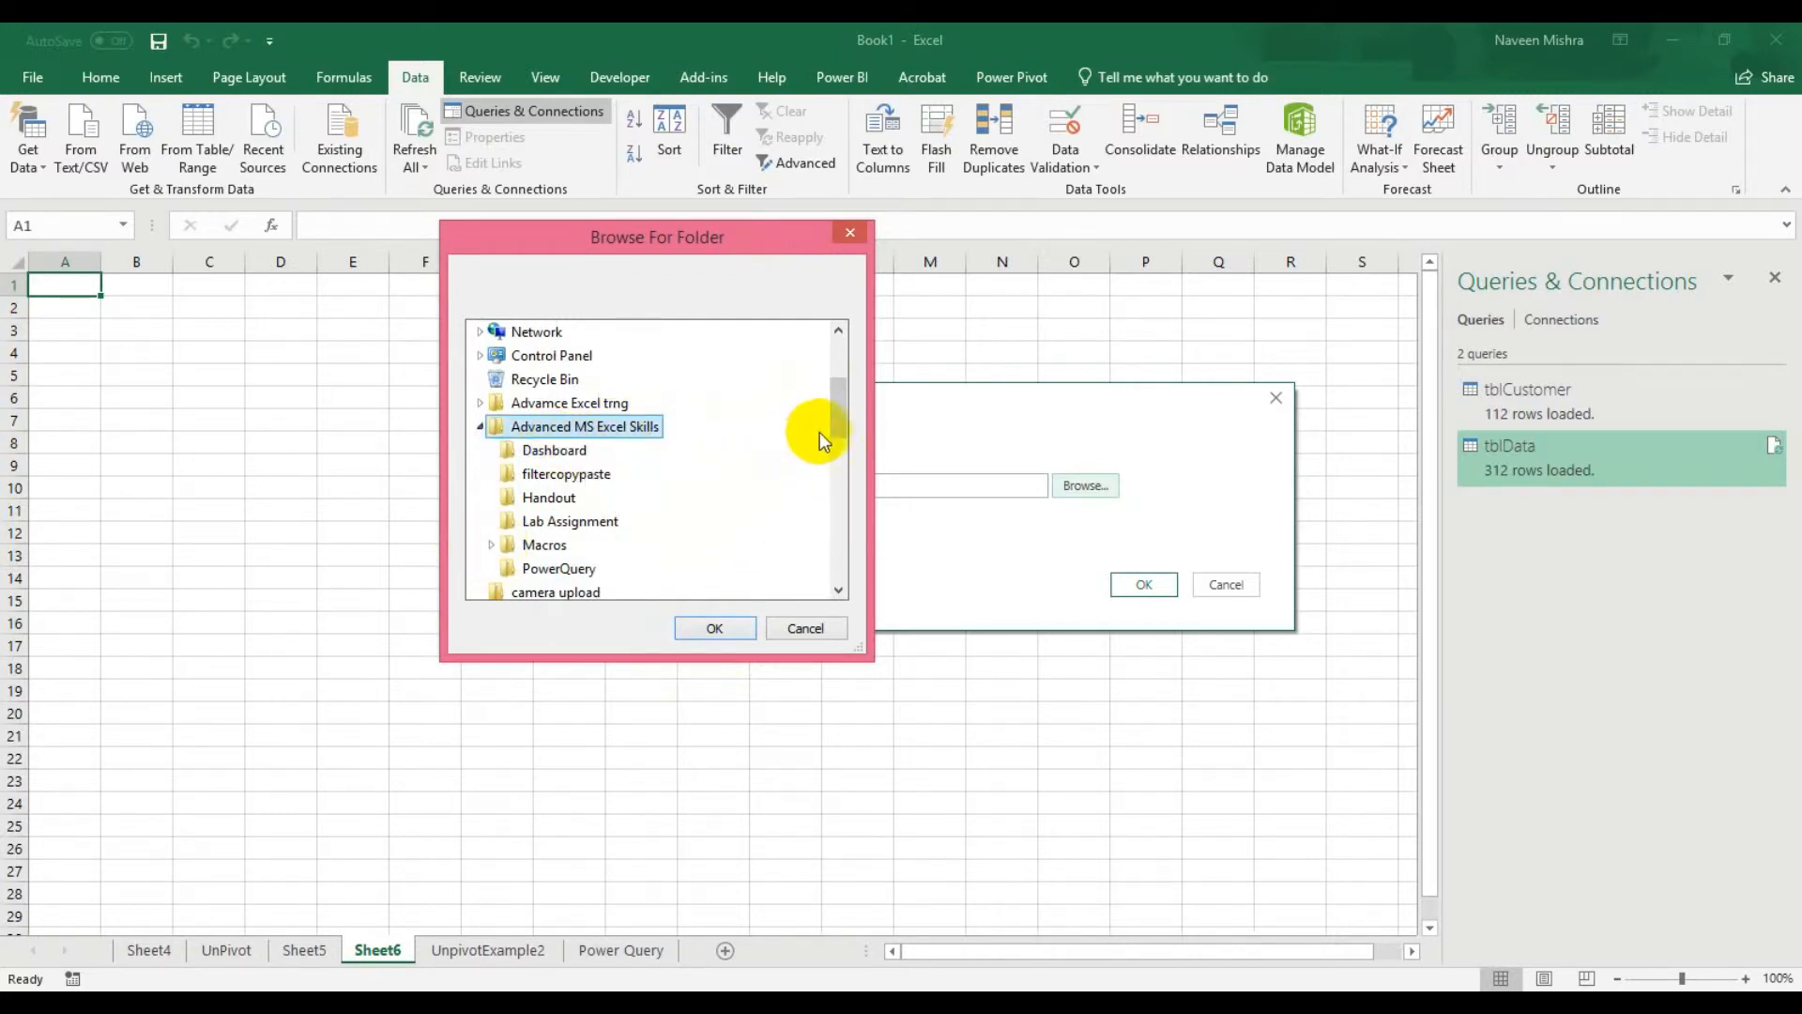
pyautogui.moveTo(833, 410); pyautogui.dragTo(838, 430)
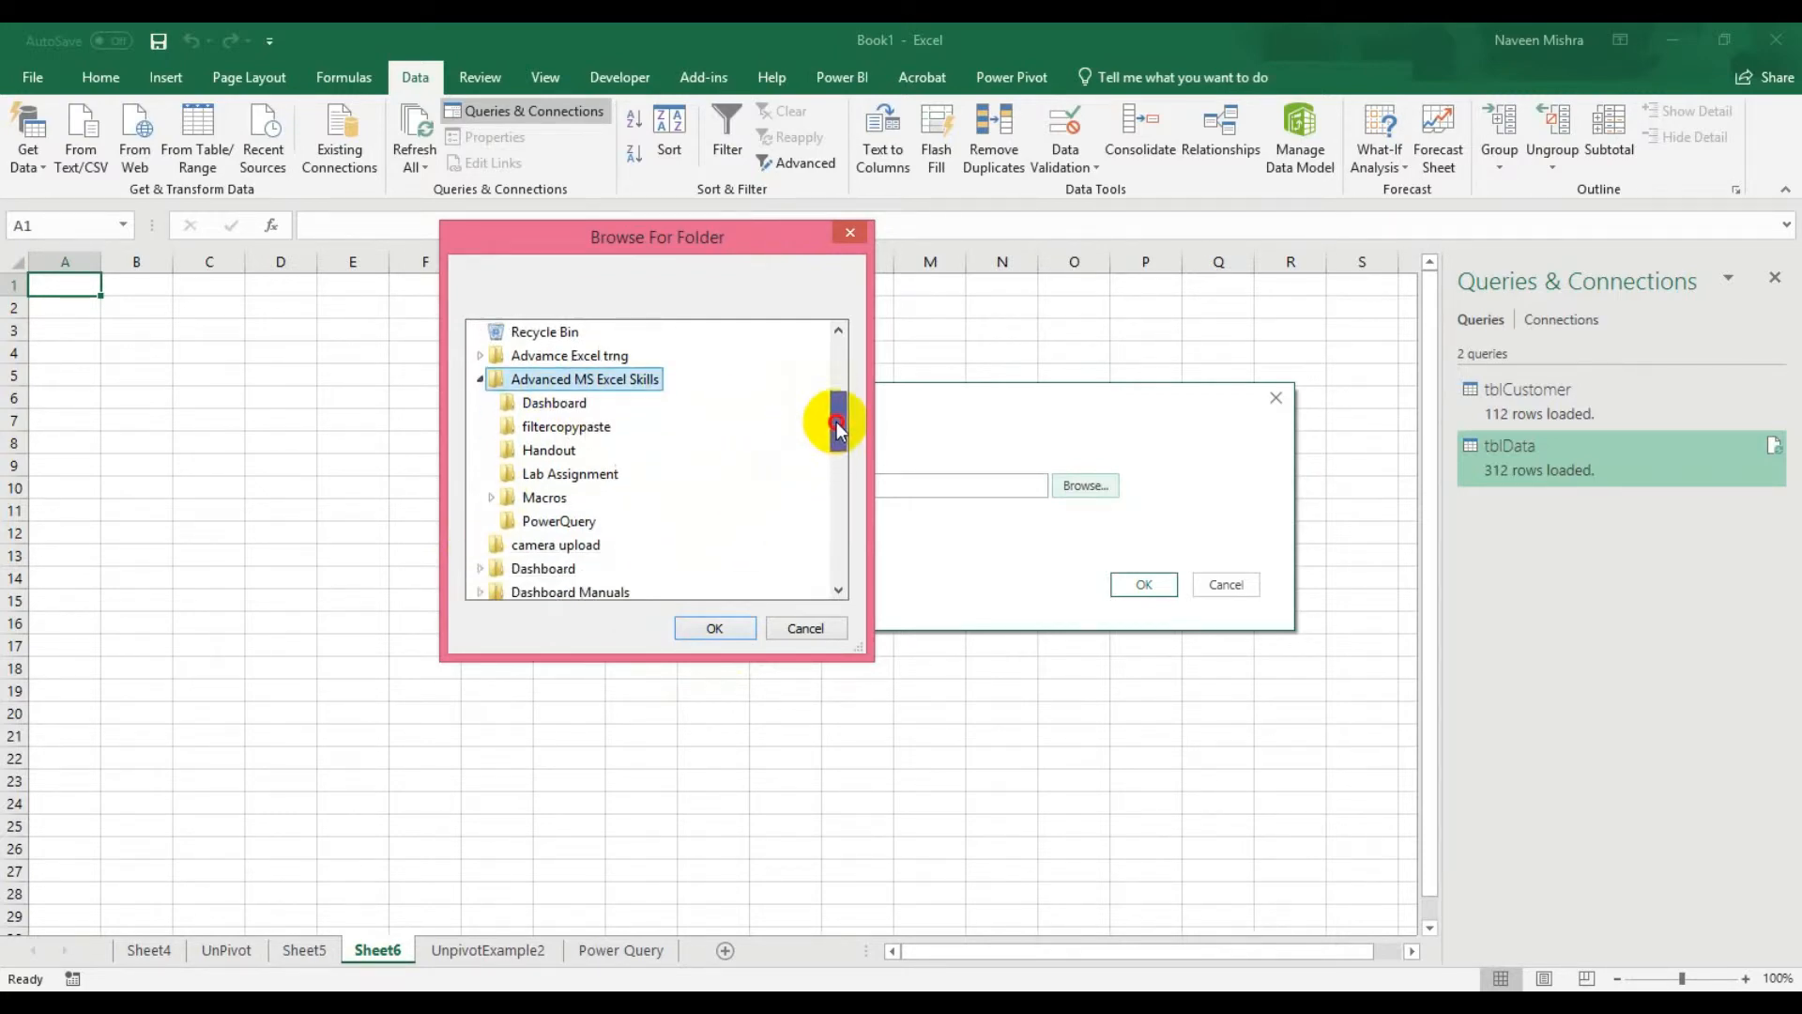
pyautogui.click(548, 526)
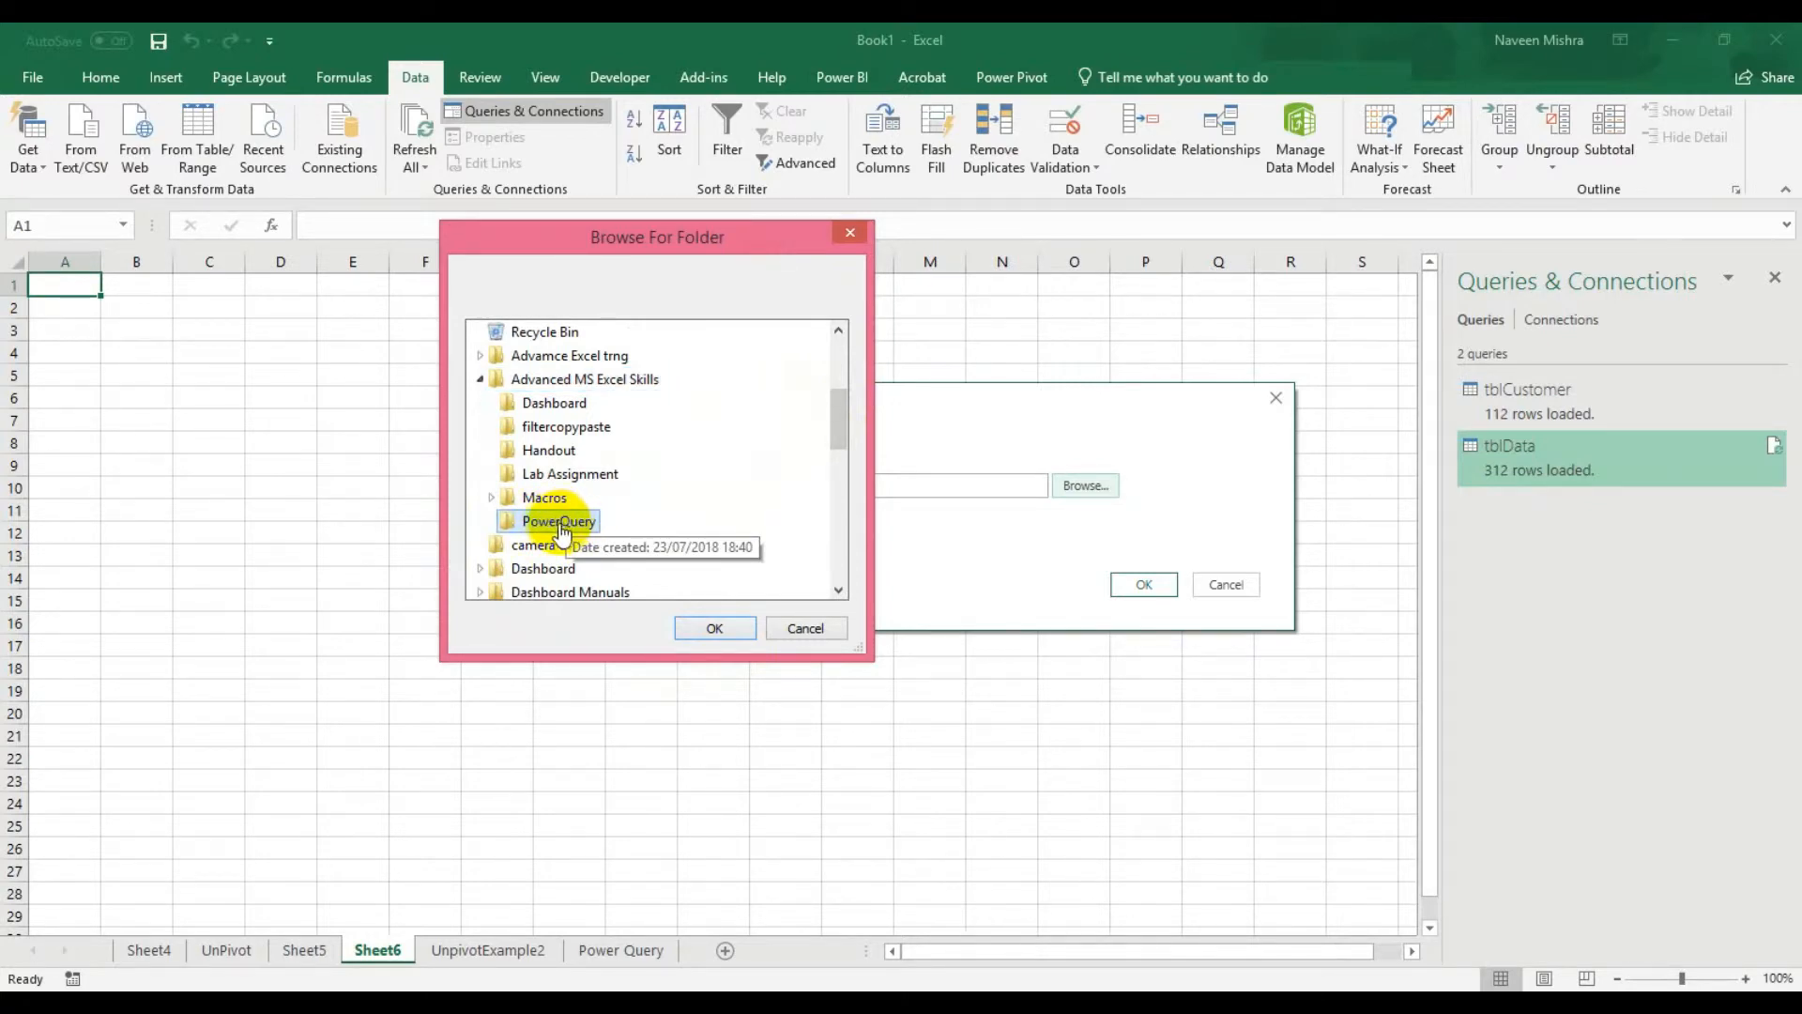
pyautogui.click(711, 628)
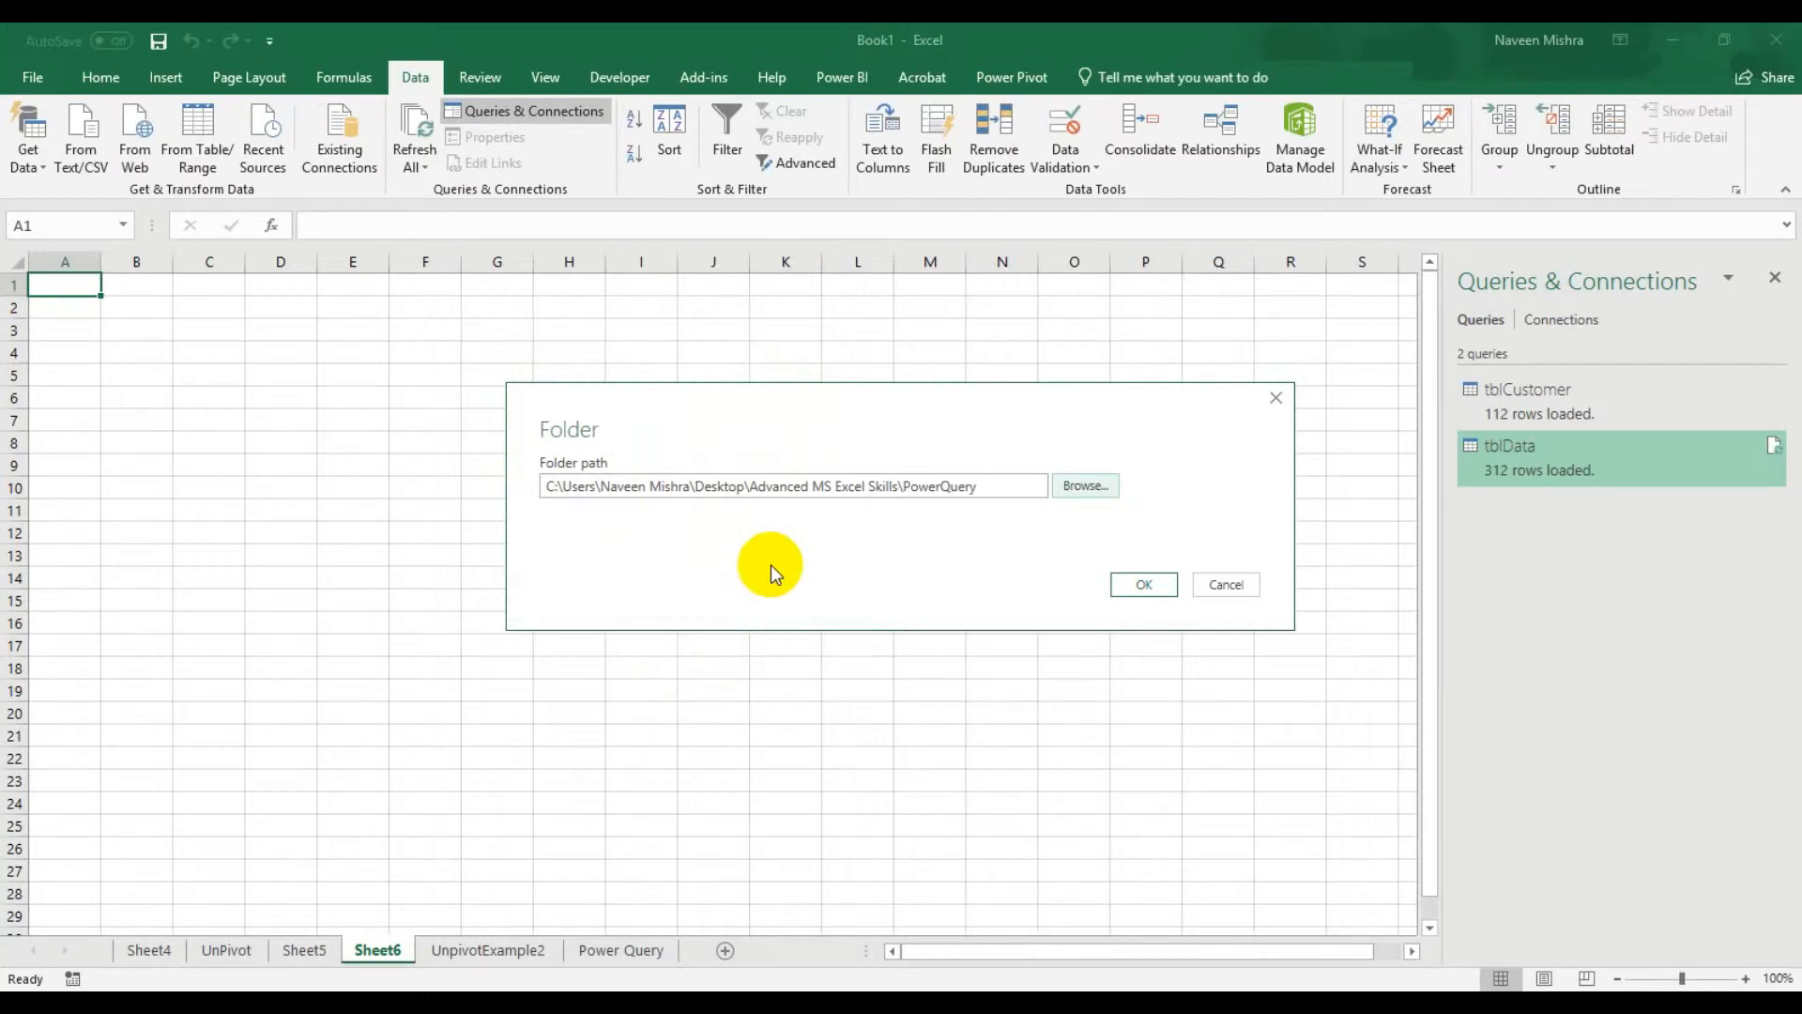
pyautogui.click(1135, 583)
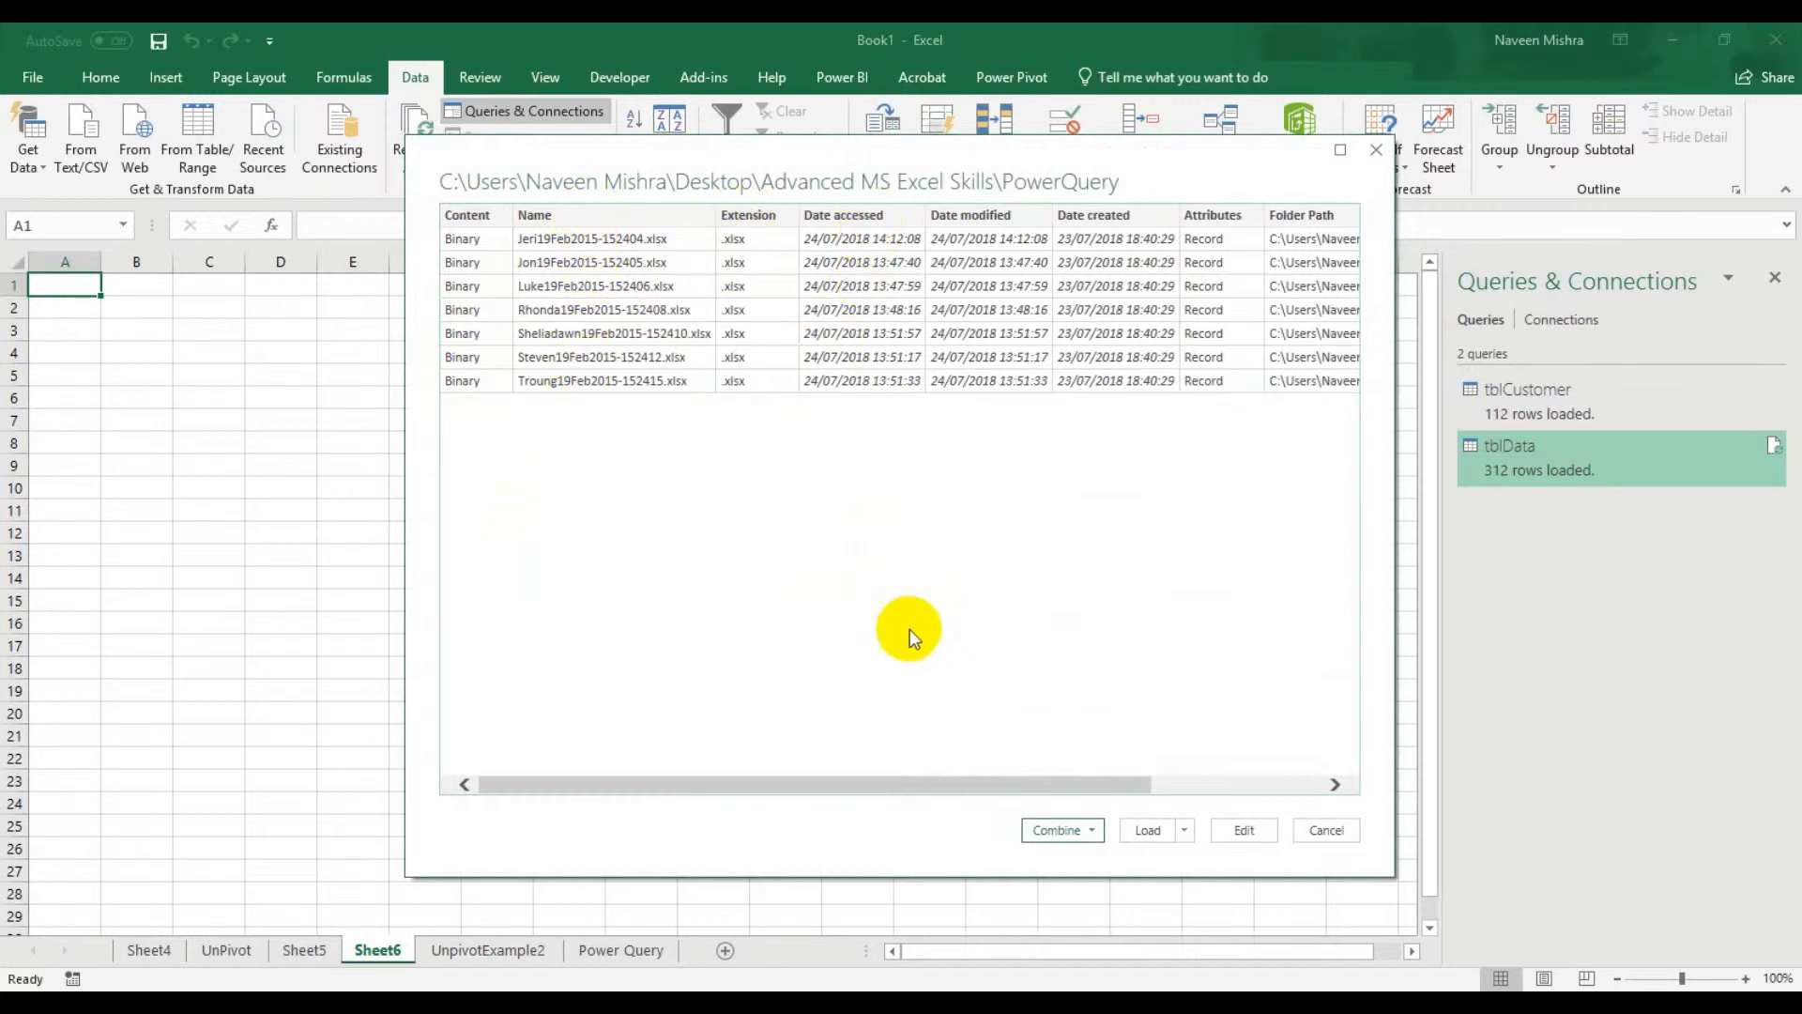
# Combine the folder's files with Combine & Load To, extracting Sheet1 from each, and load the result as a table on a new worksheet
pyautogui.click(1092, 832)
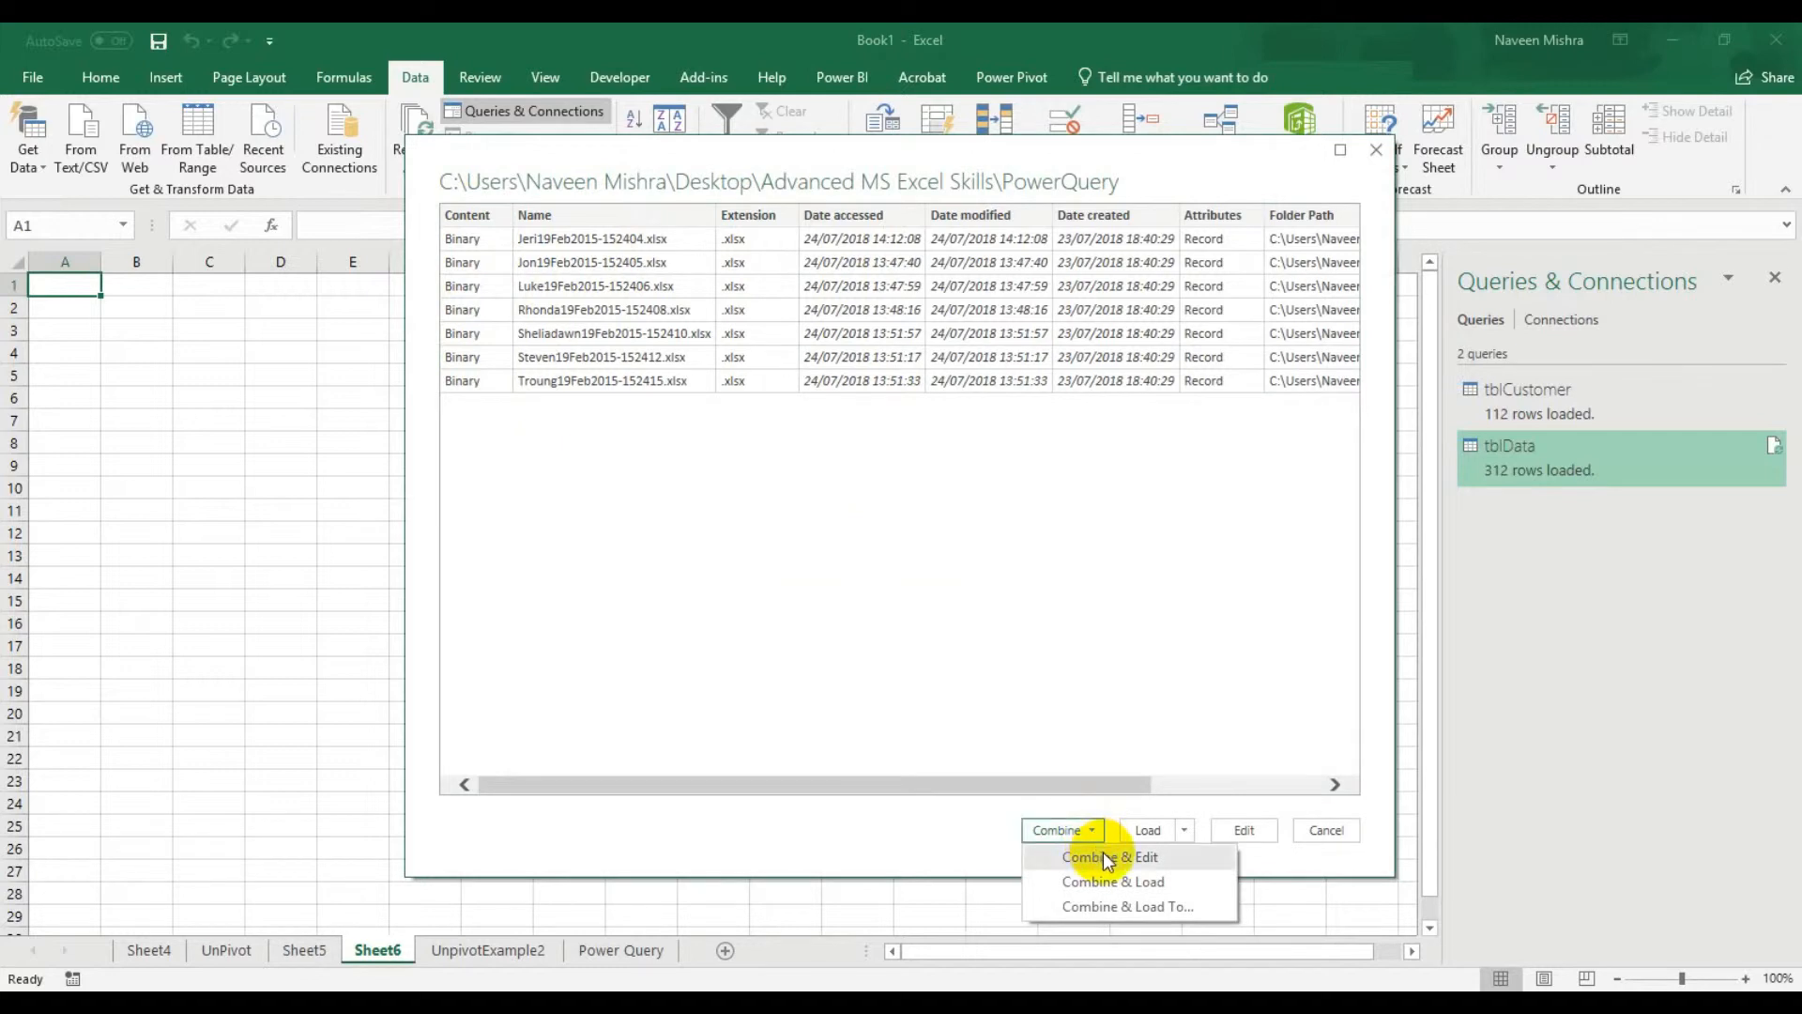
pyautogui.click(1171, 909)
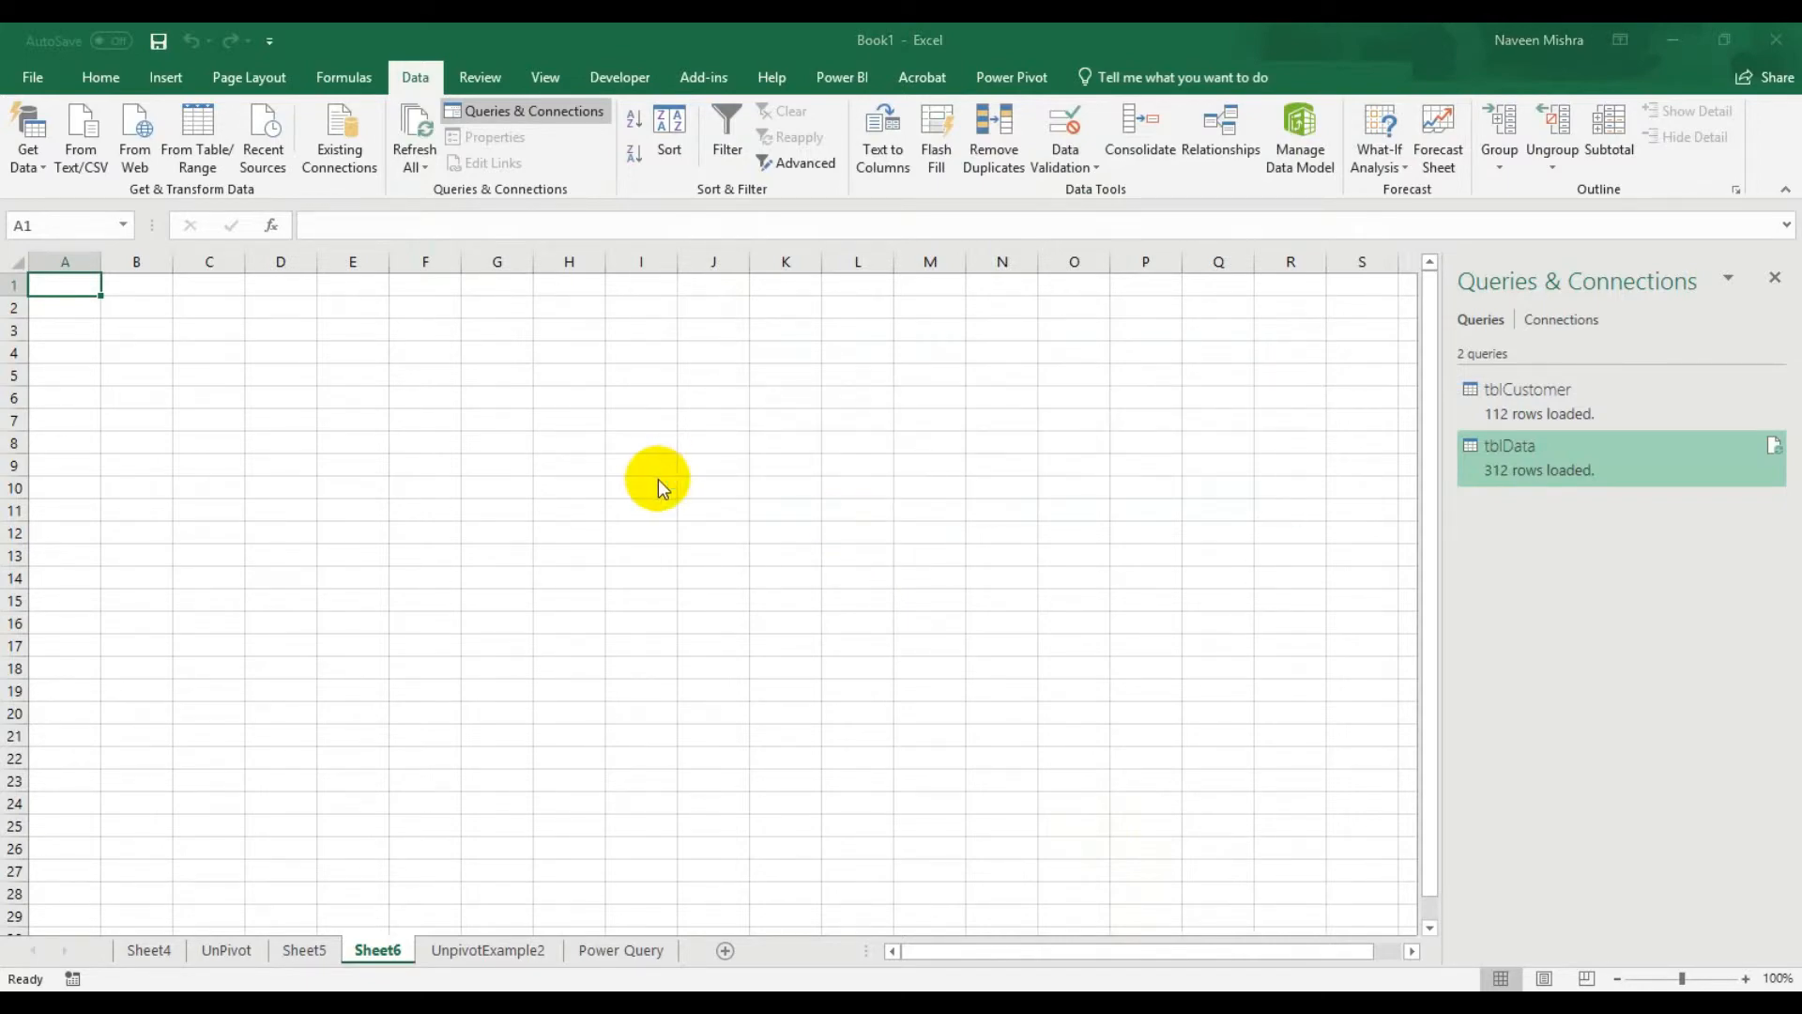
pyautogui.click(517, 373)
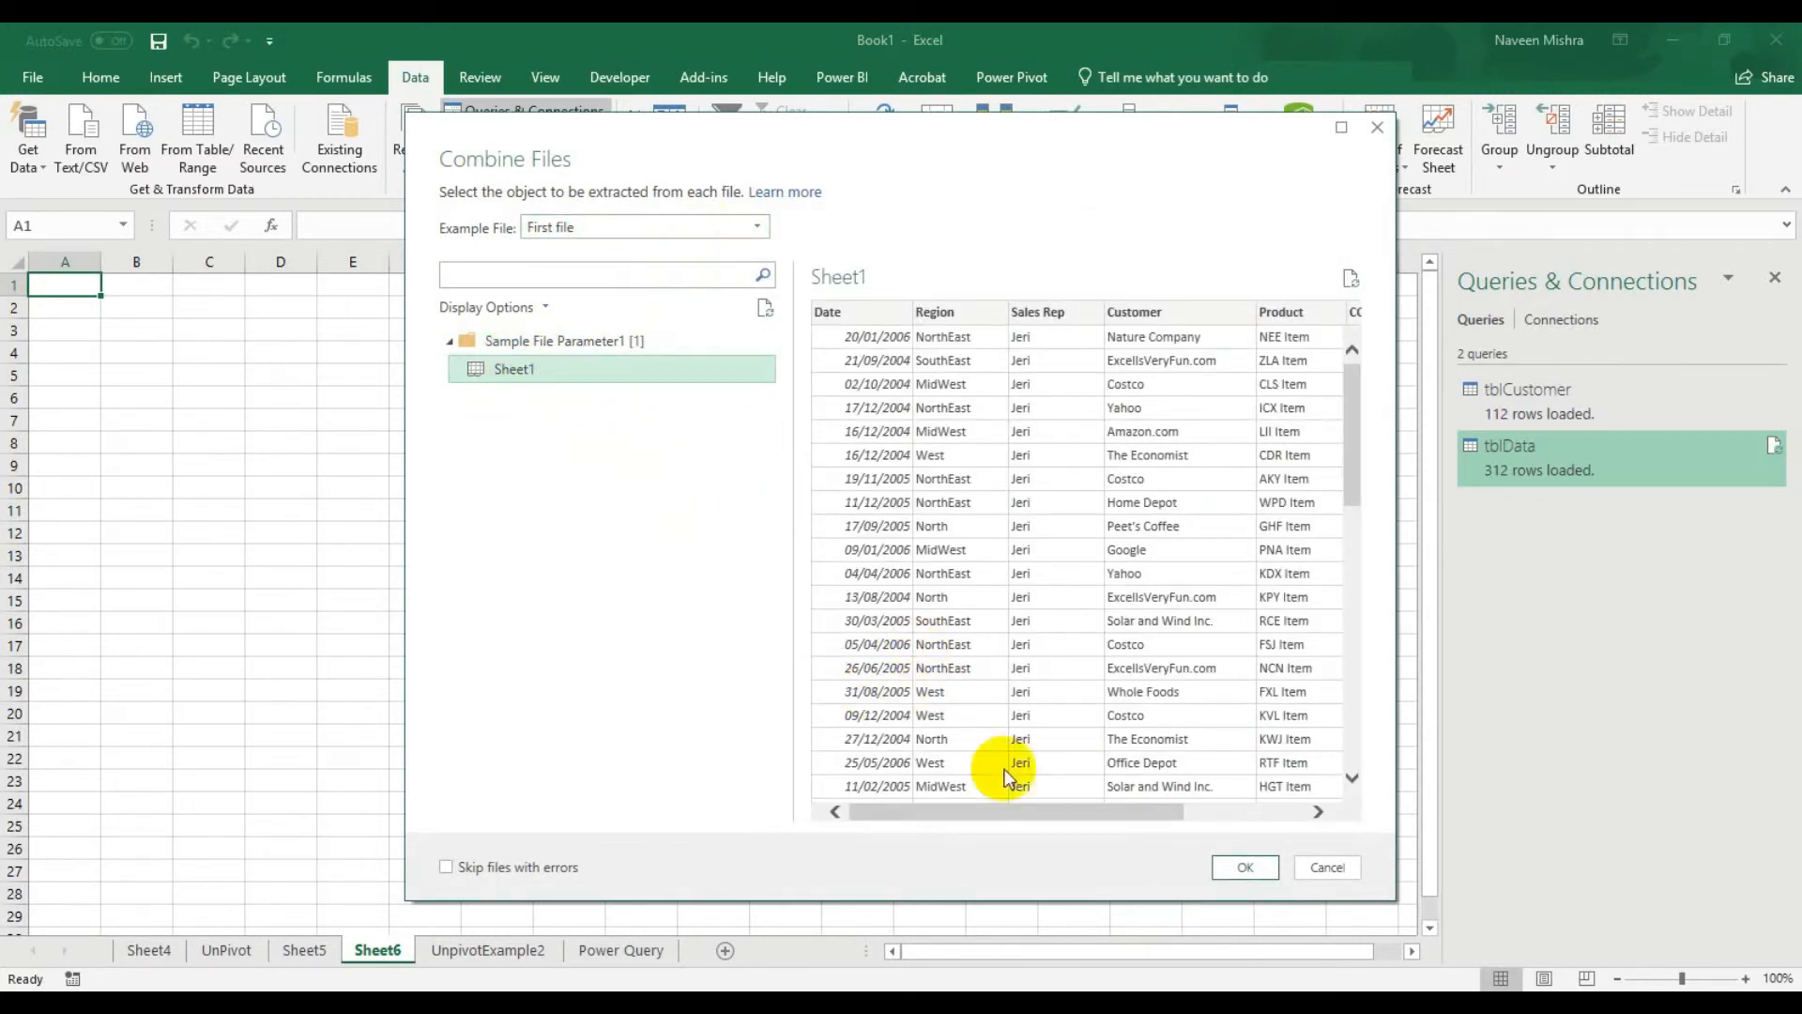
pyautogui.click(1236, 868)
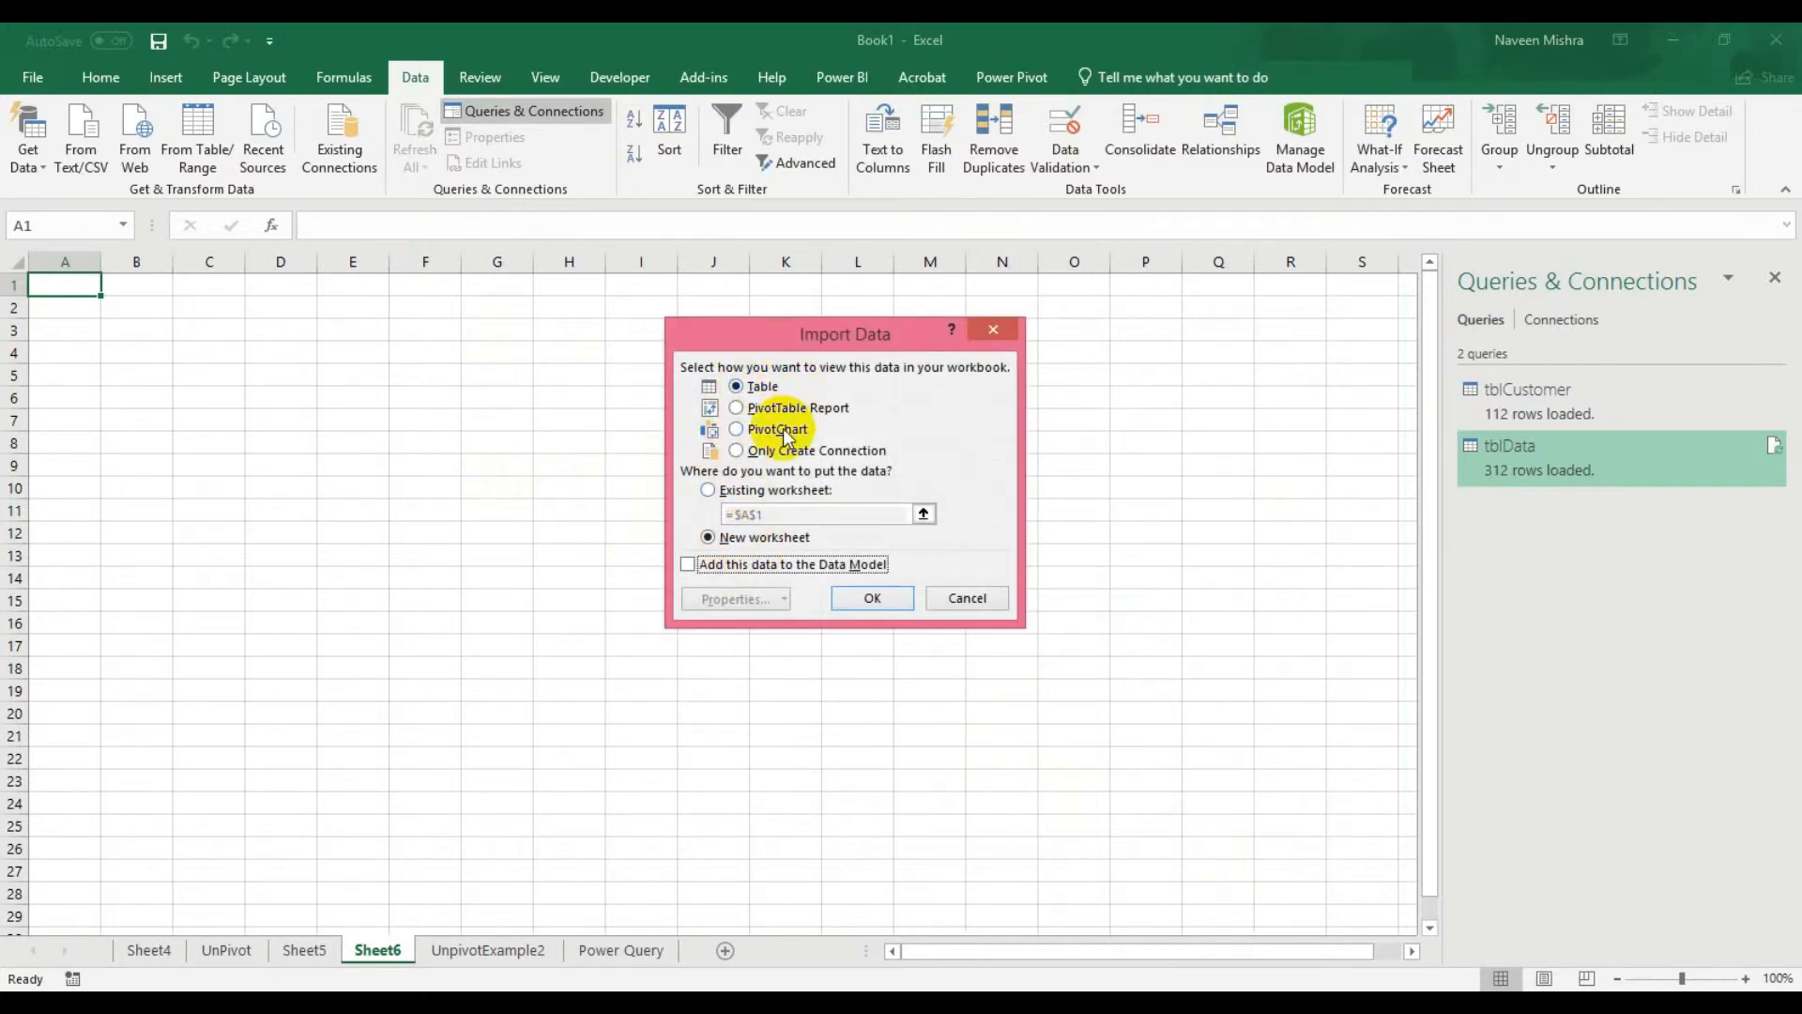
pyautogui.click(871, 596)
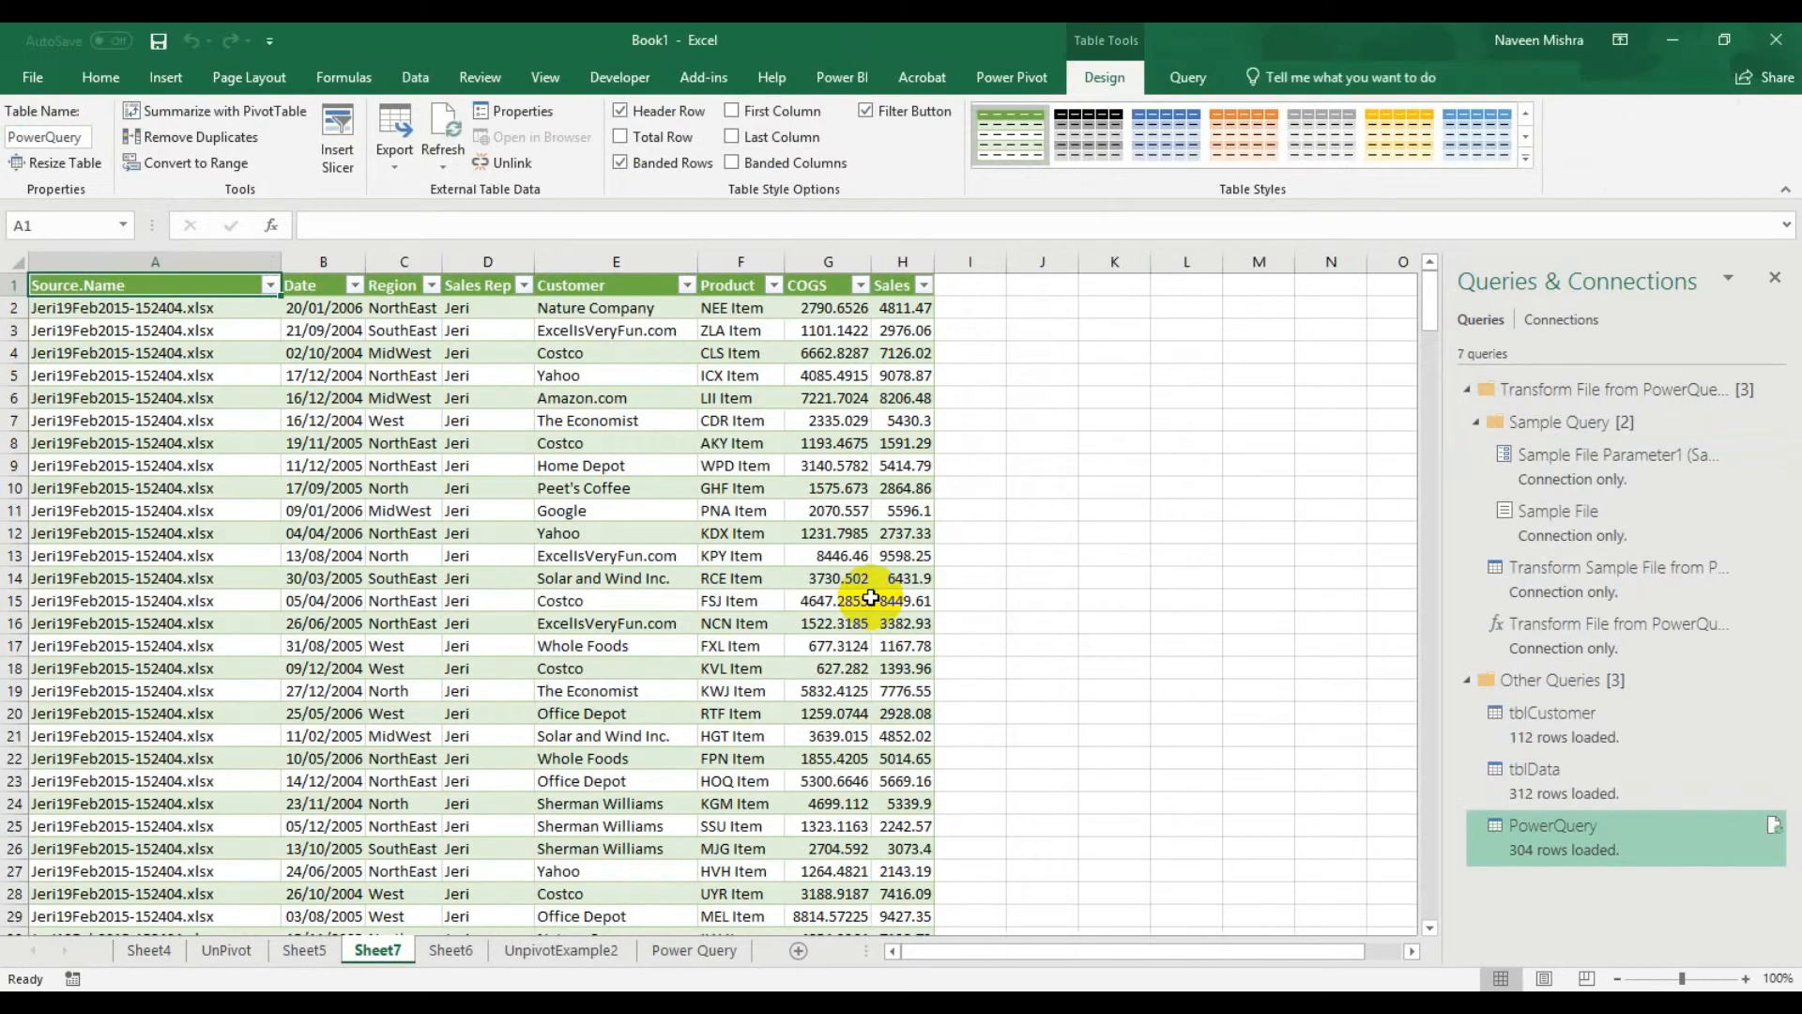
# Delete the Source.Name column from the combined PowerQuery table
pyautogui.click(293, 509)
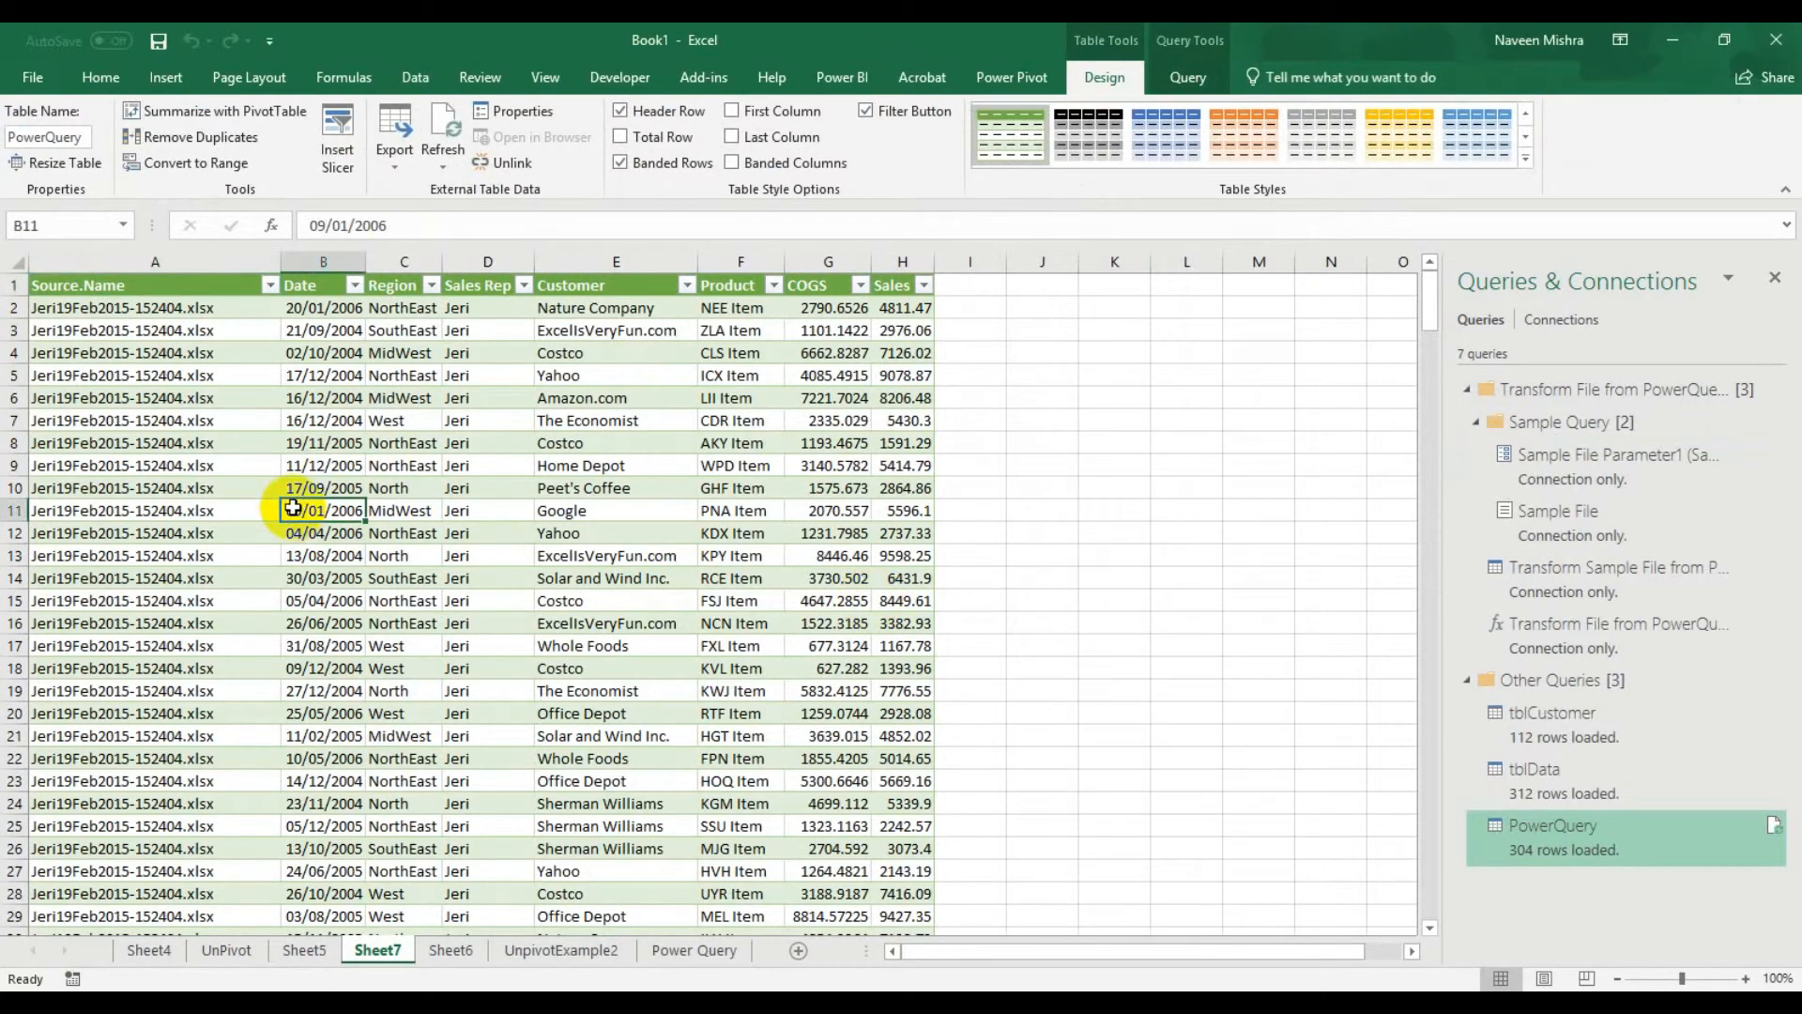
pyautogui.click(192, 286)
pyautogui.click(204, 261)
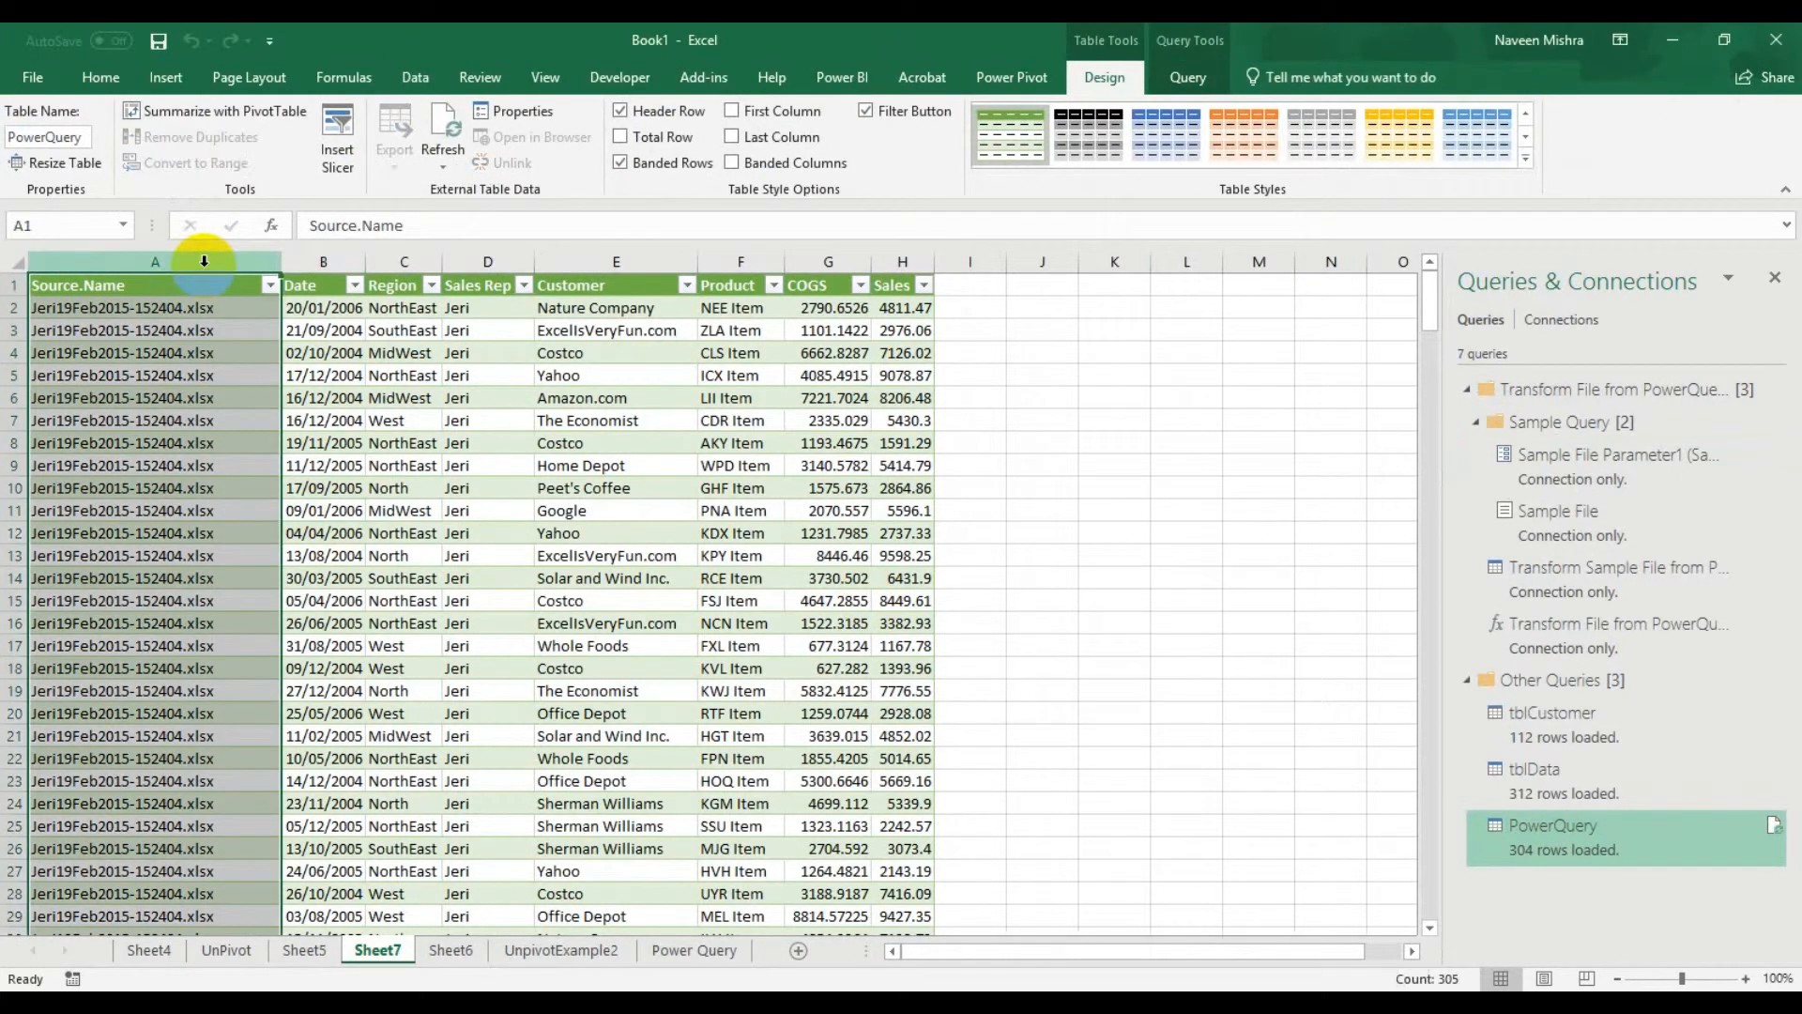
pyautogui.rightClick(203, 261)
pyautogui.click(240, 454)
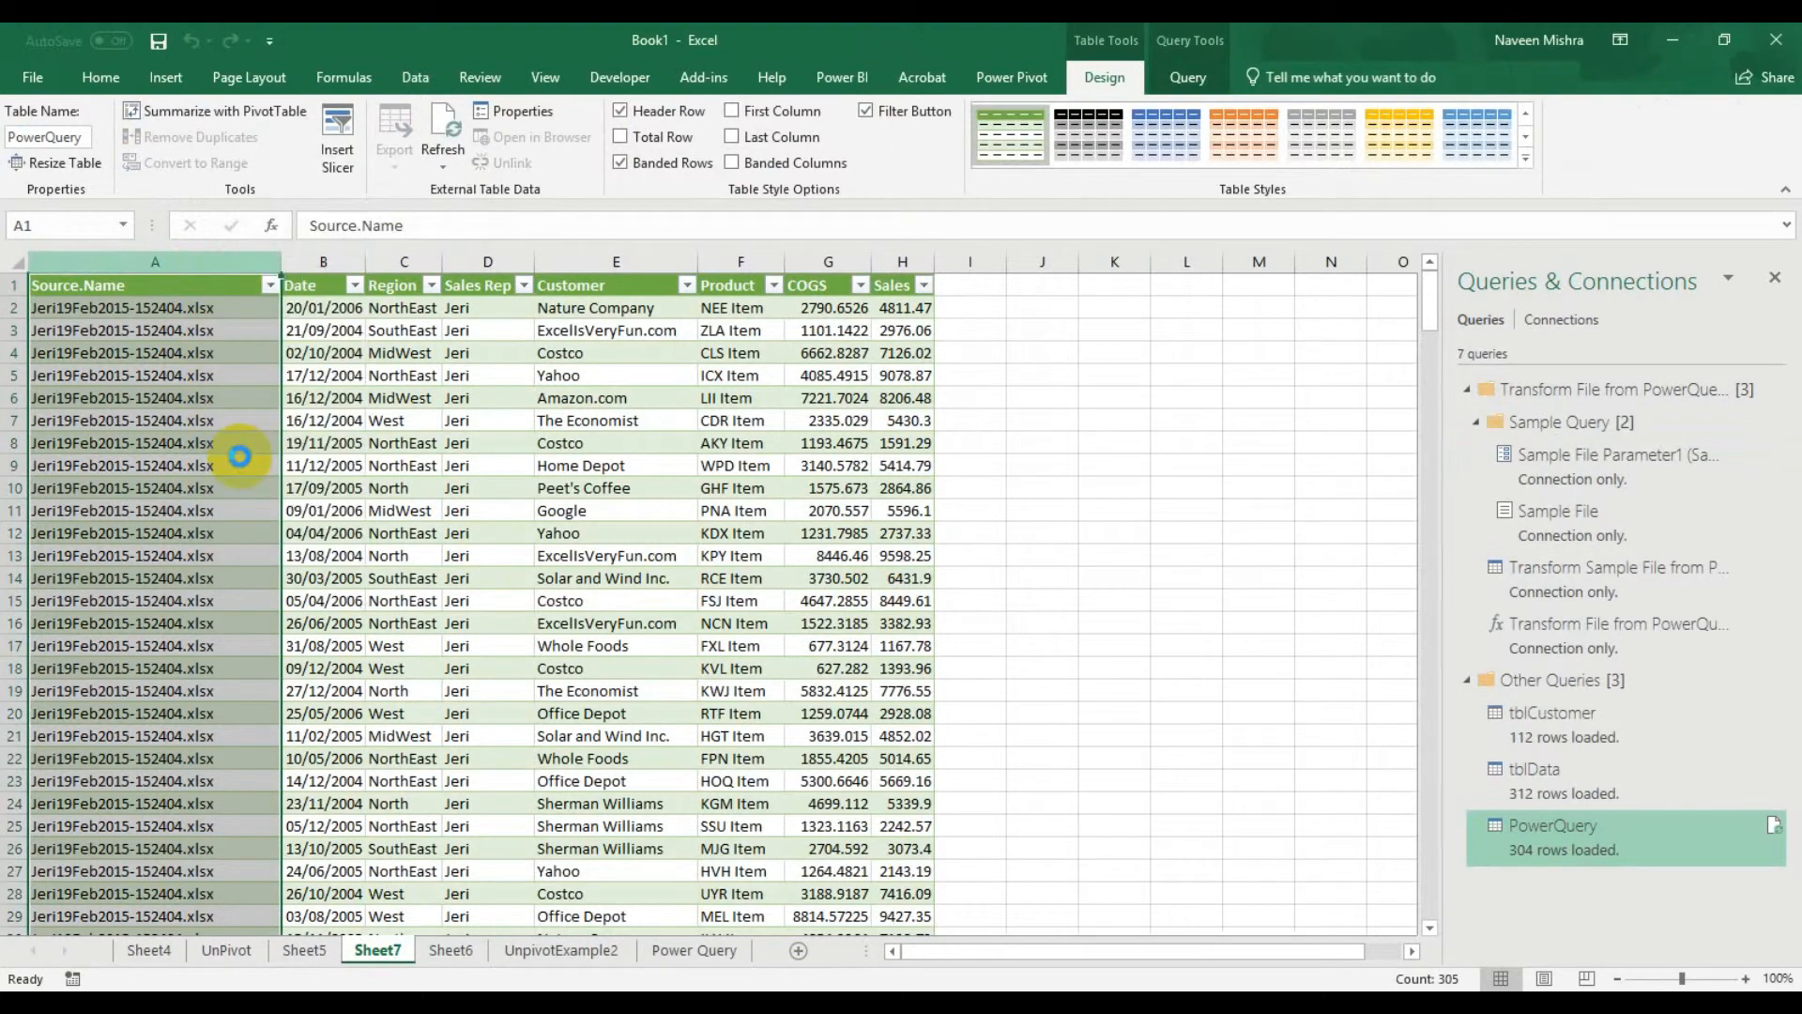
pyautogui.click(81, 397)
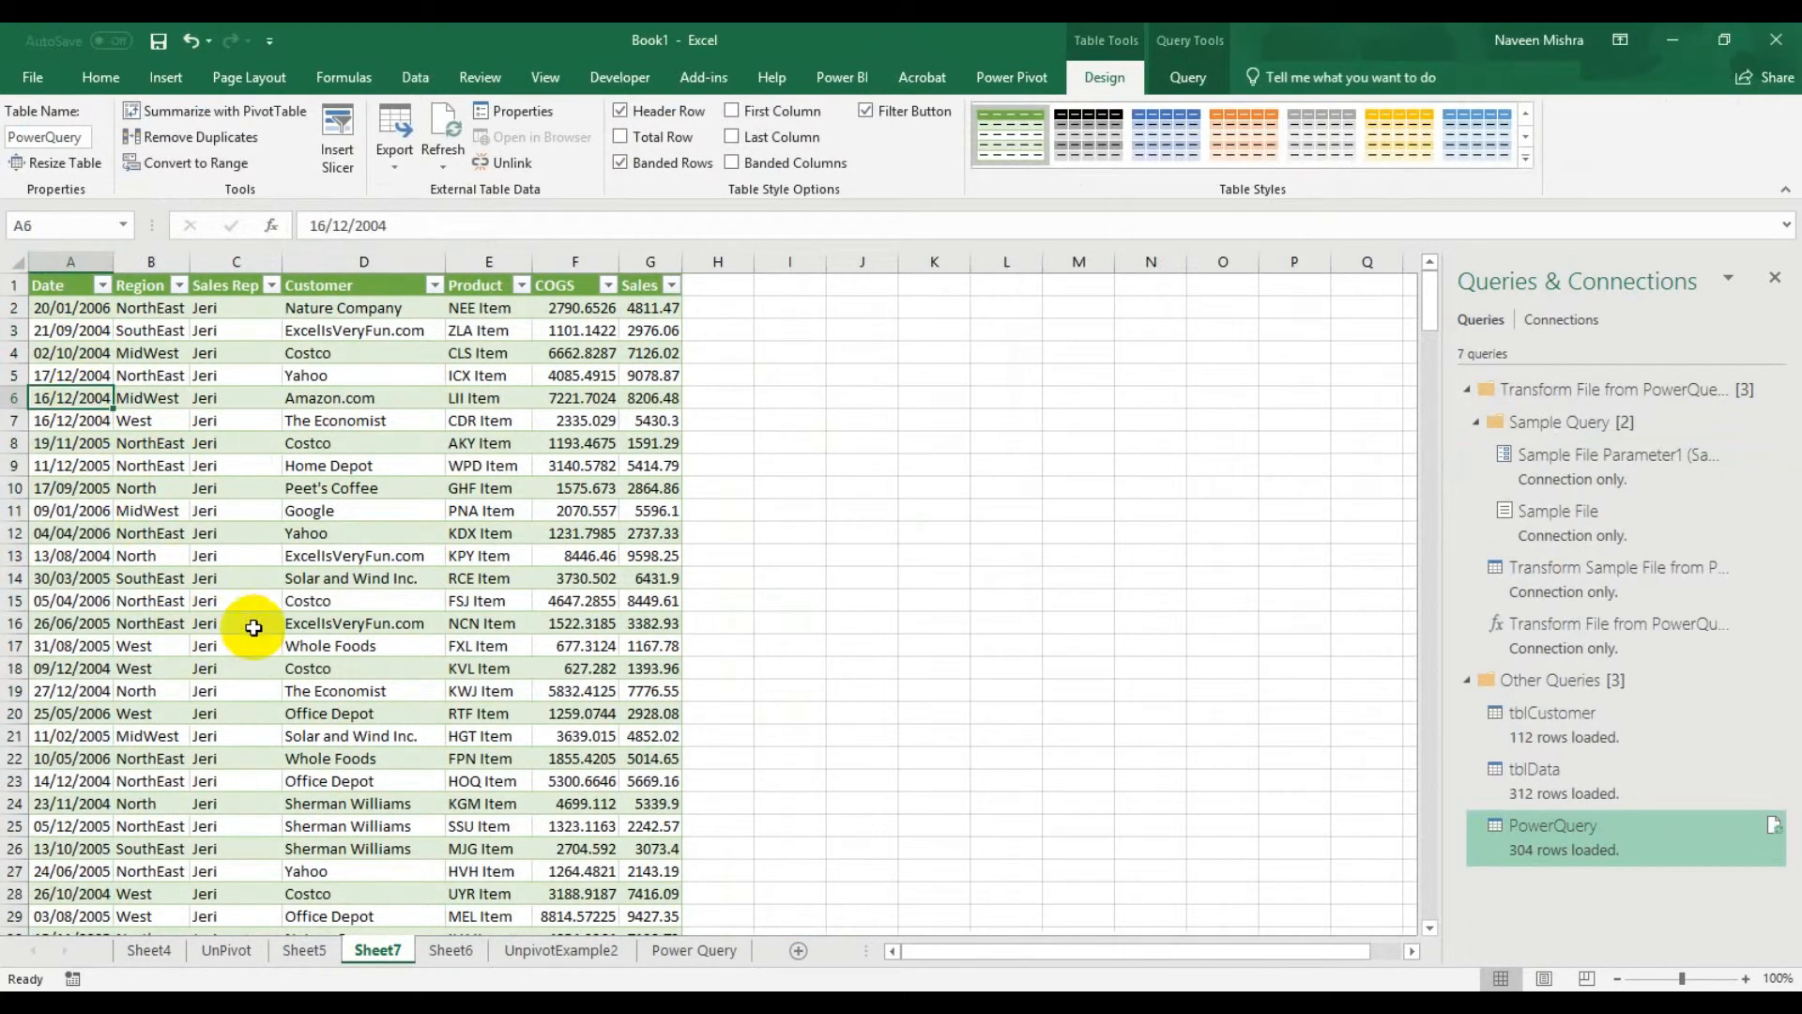
# Look through the combined table's Sales Rep column to check the records from the different files, and return to the first rows
pyautogui.scroll(-3, 251, 611)
pyautogui.scroll(3, 246, 553)
pyautogui.click(240, 420)
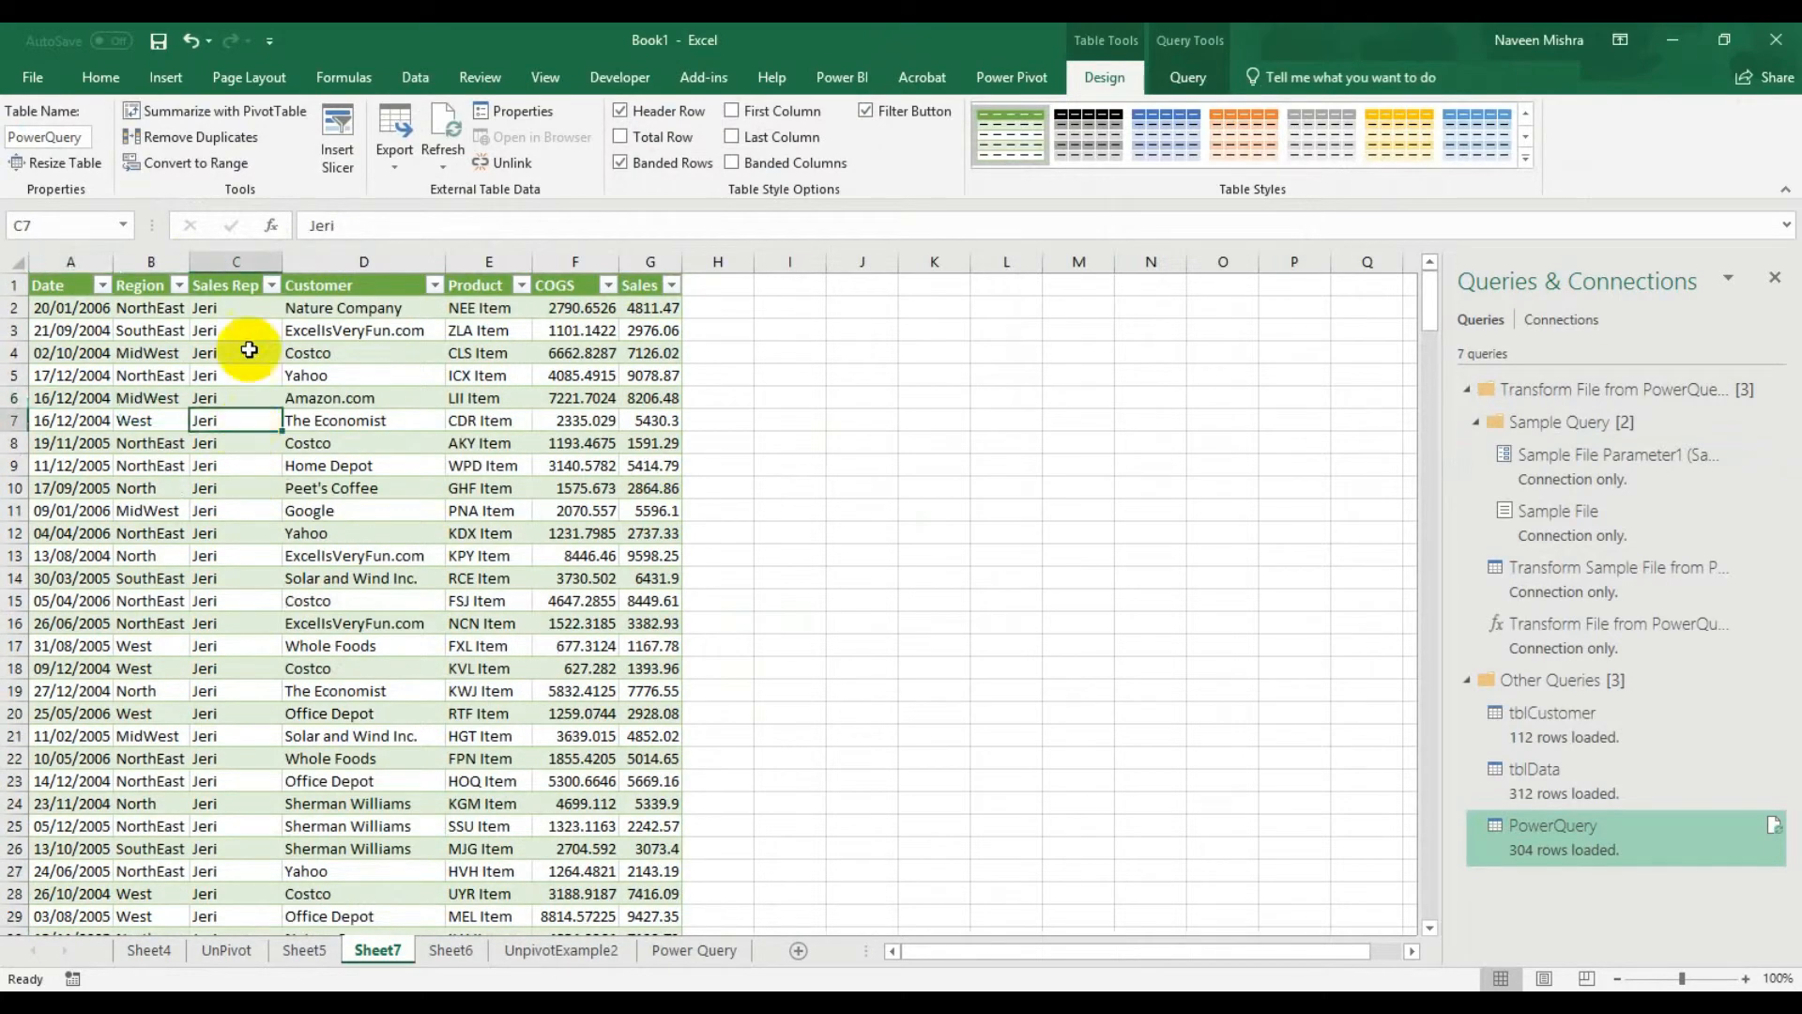
pyautogui.scroll(-20, 242, 601)
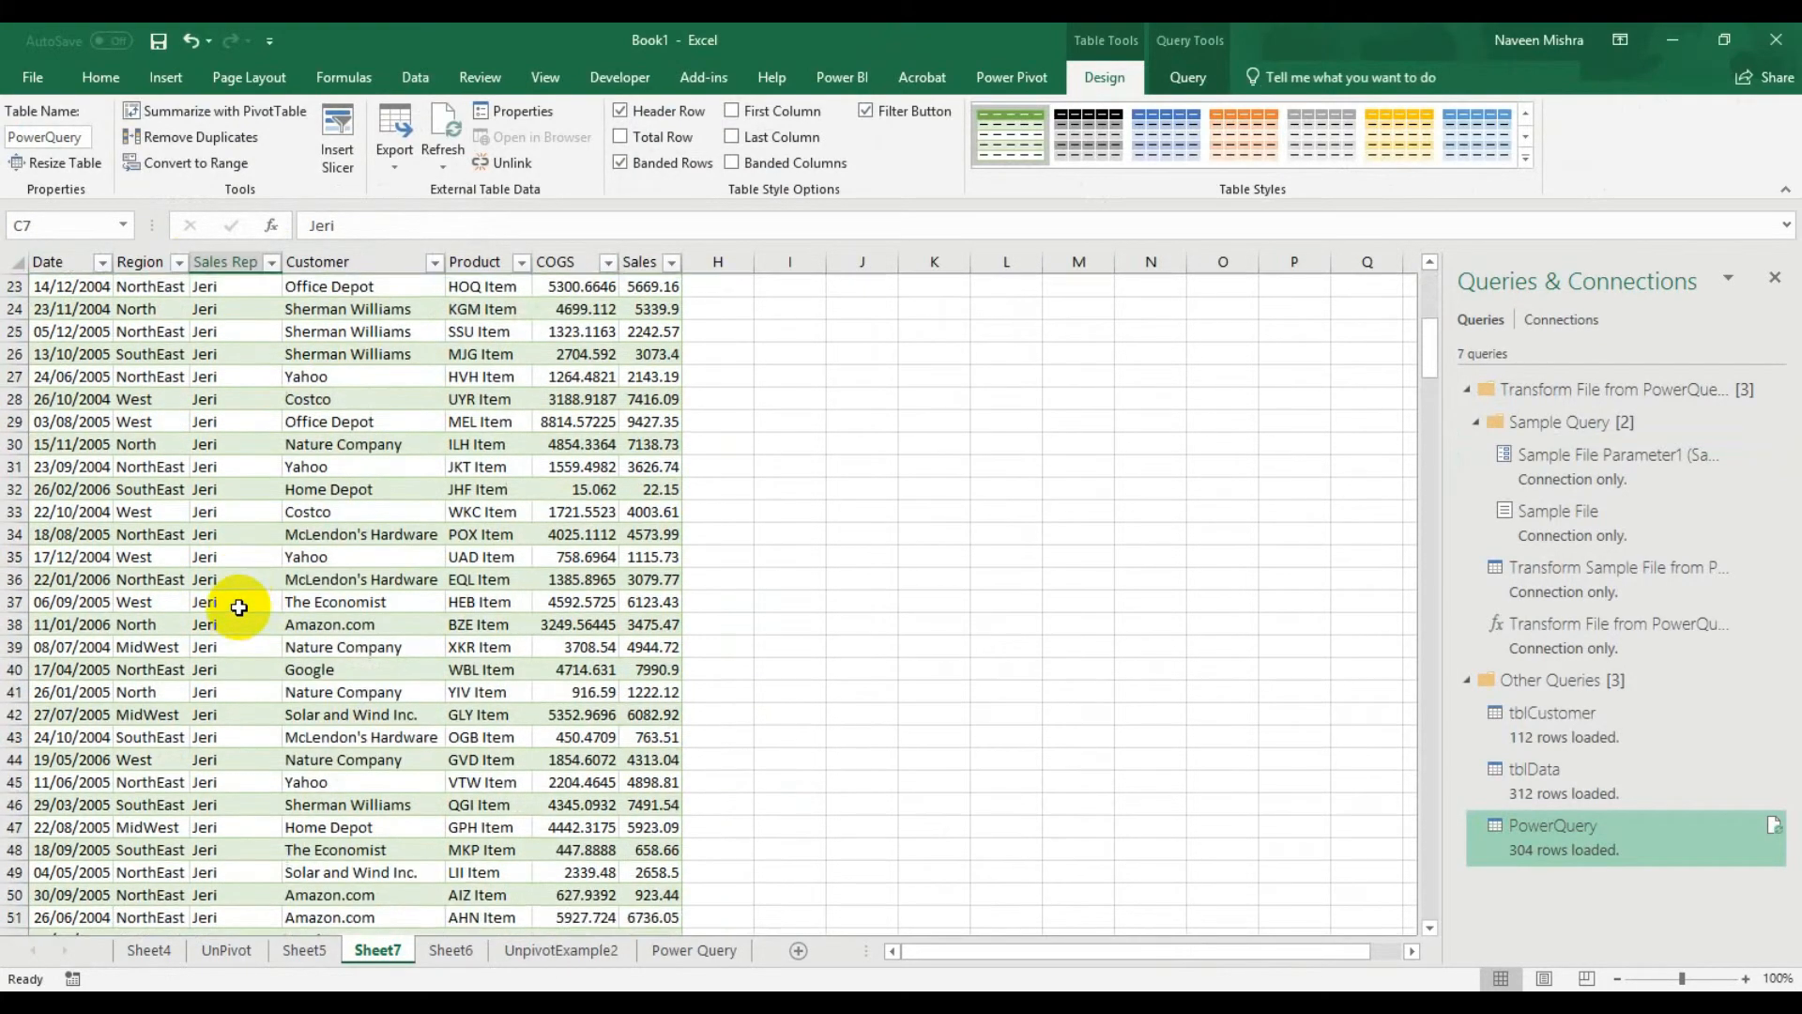
pyautogui.scroll(-20, 237, 613)
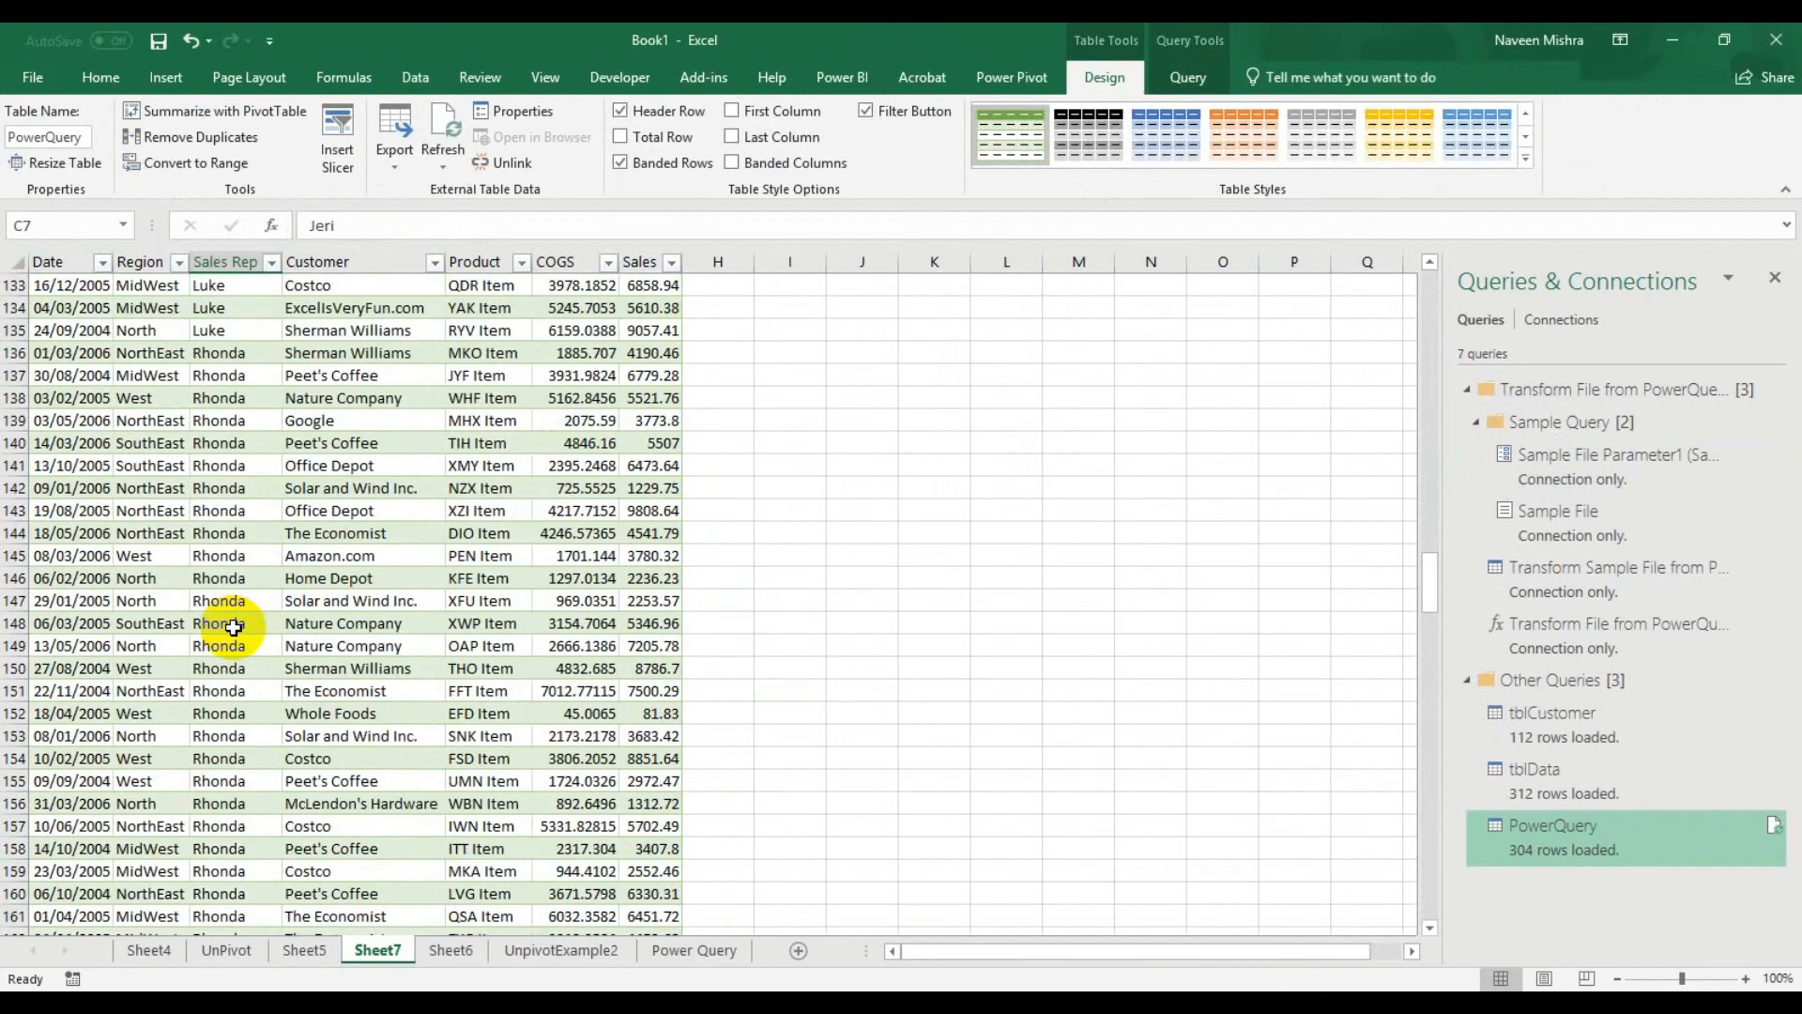
pyautogui.scroll(-12, 235, 657)
pyautogui.scroll(20, 249, 707)
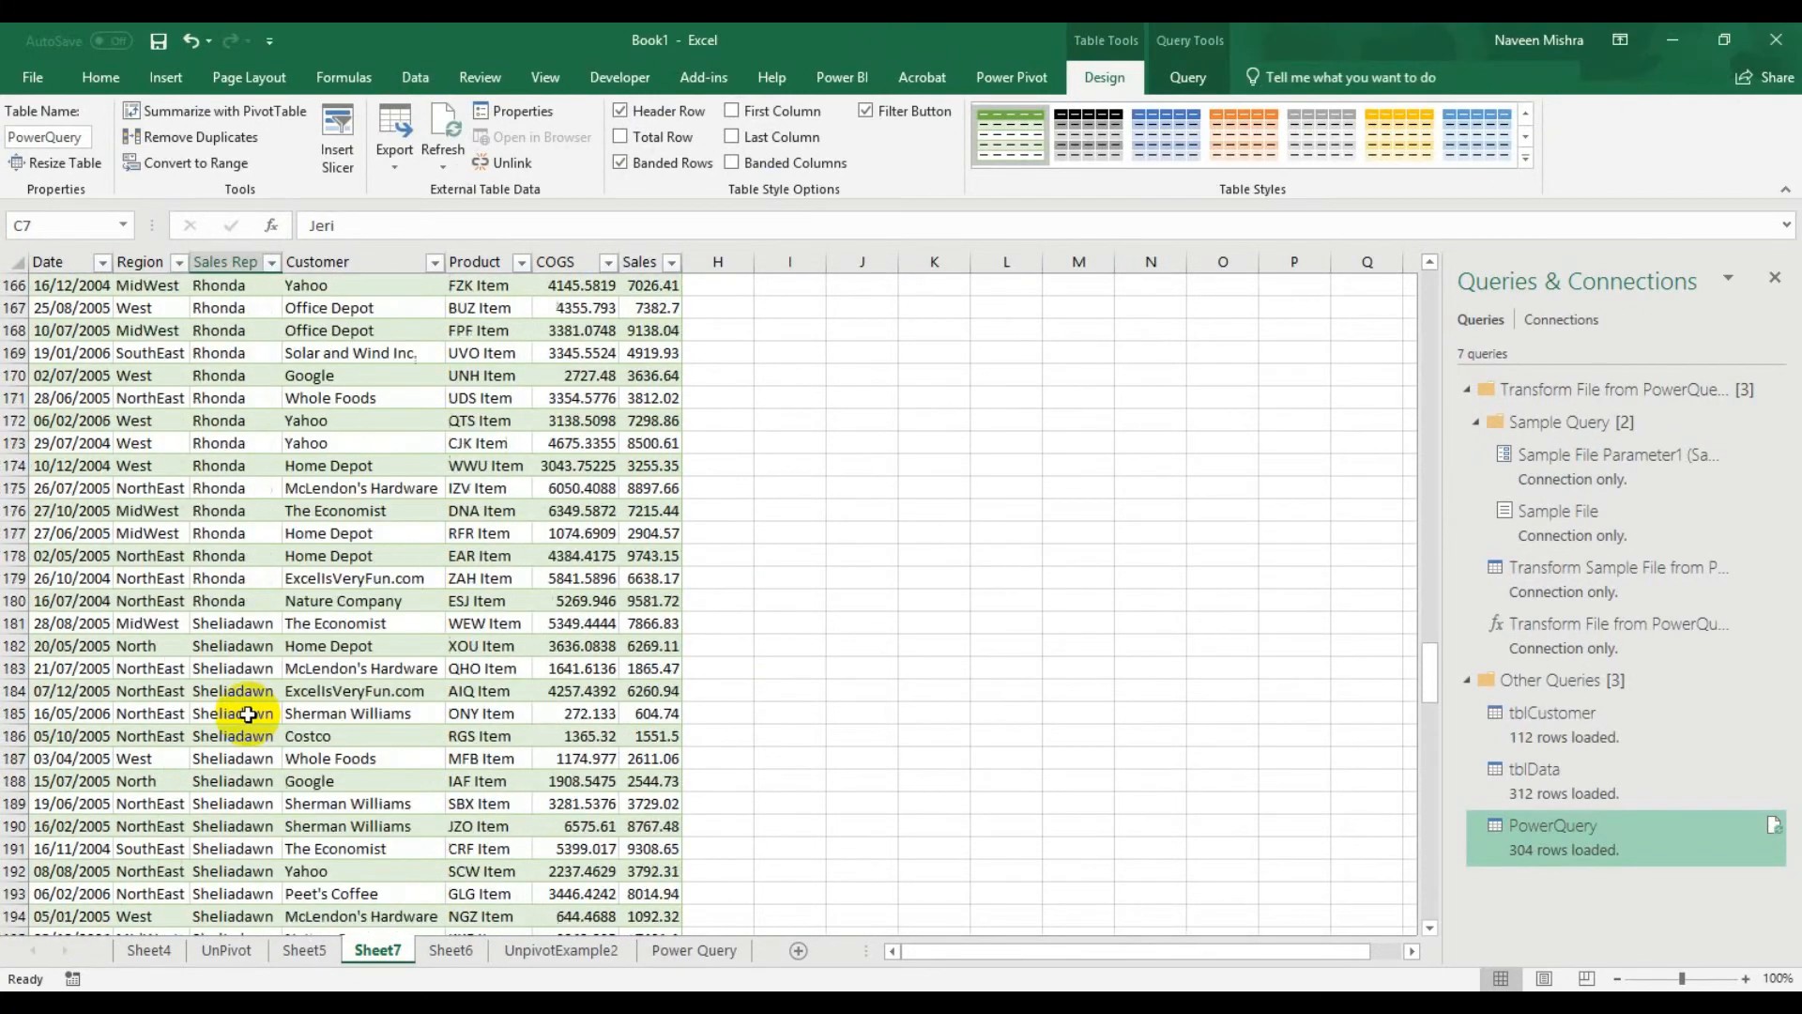
pyautogui.moveTo(1428, 611); pyautogui.dragTo(1433, 289)
pyautogui.click(364, 506)
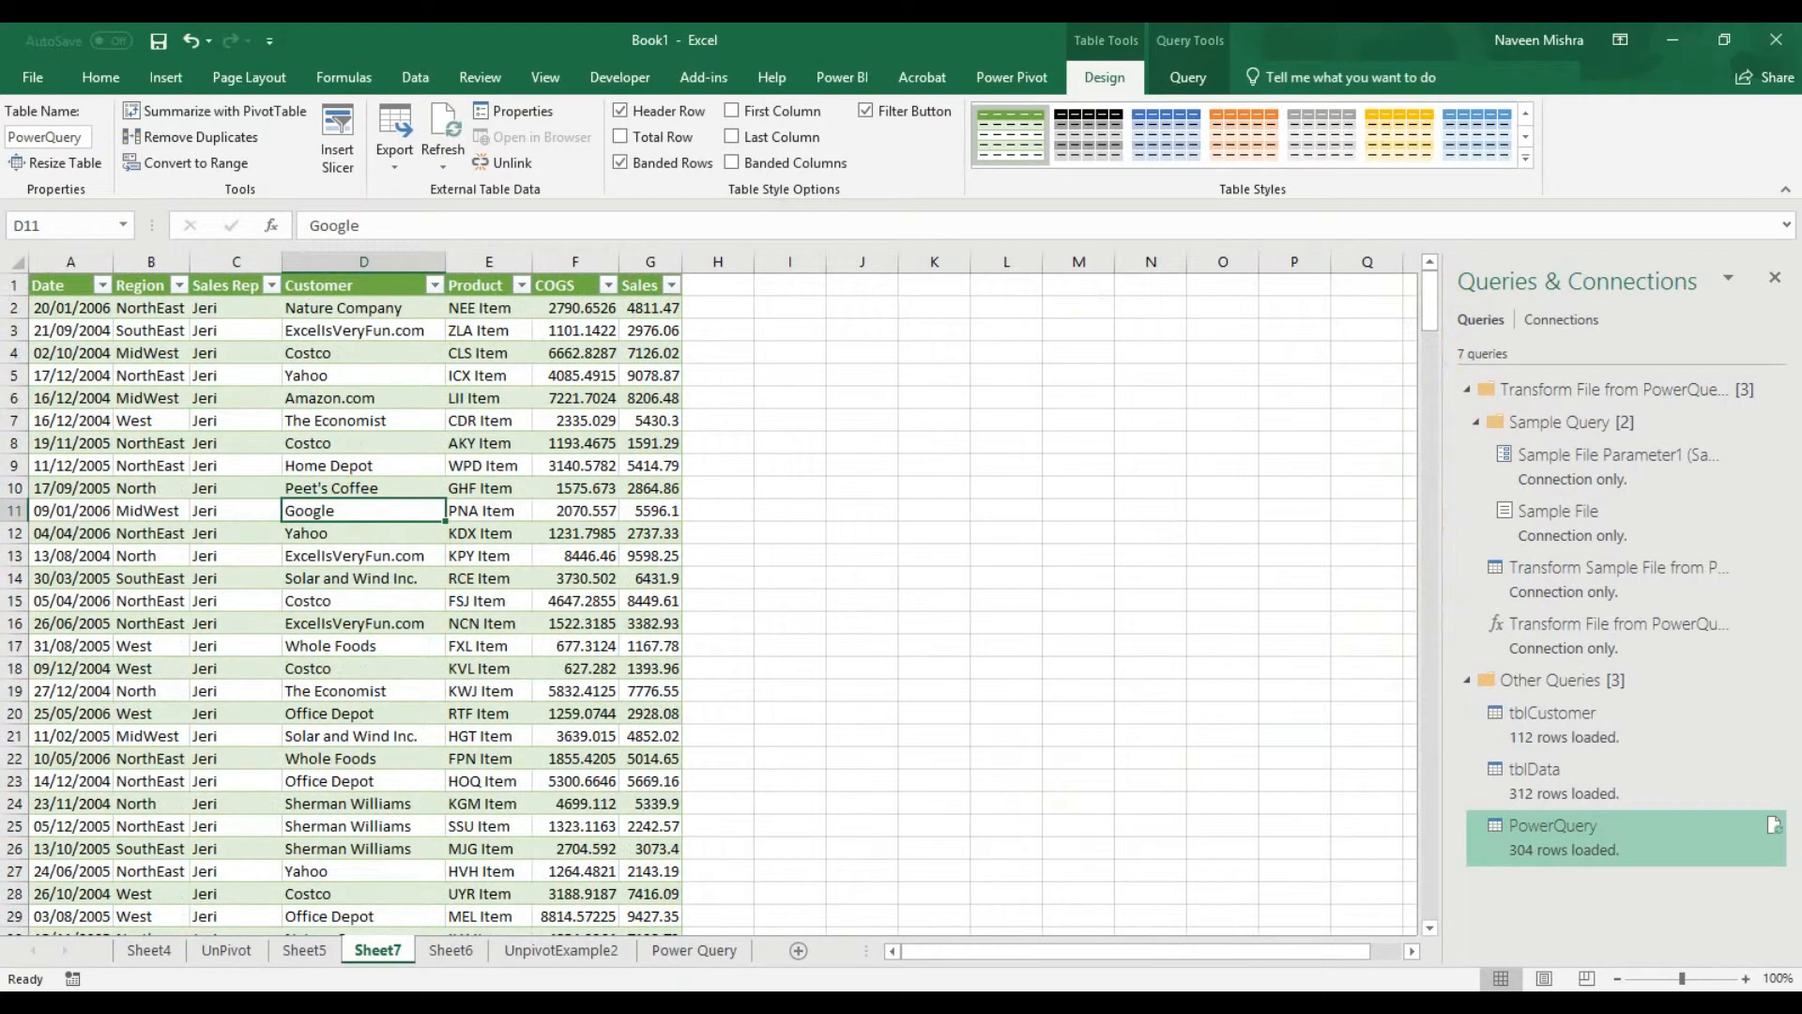
# Switch to the India Map Demo report in Power BI Desktop and view its Word Cloud page and Page 1 maps
pyautogui.click(815, 916)
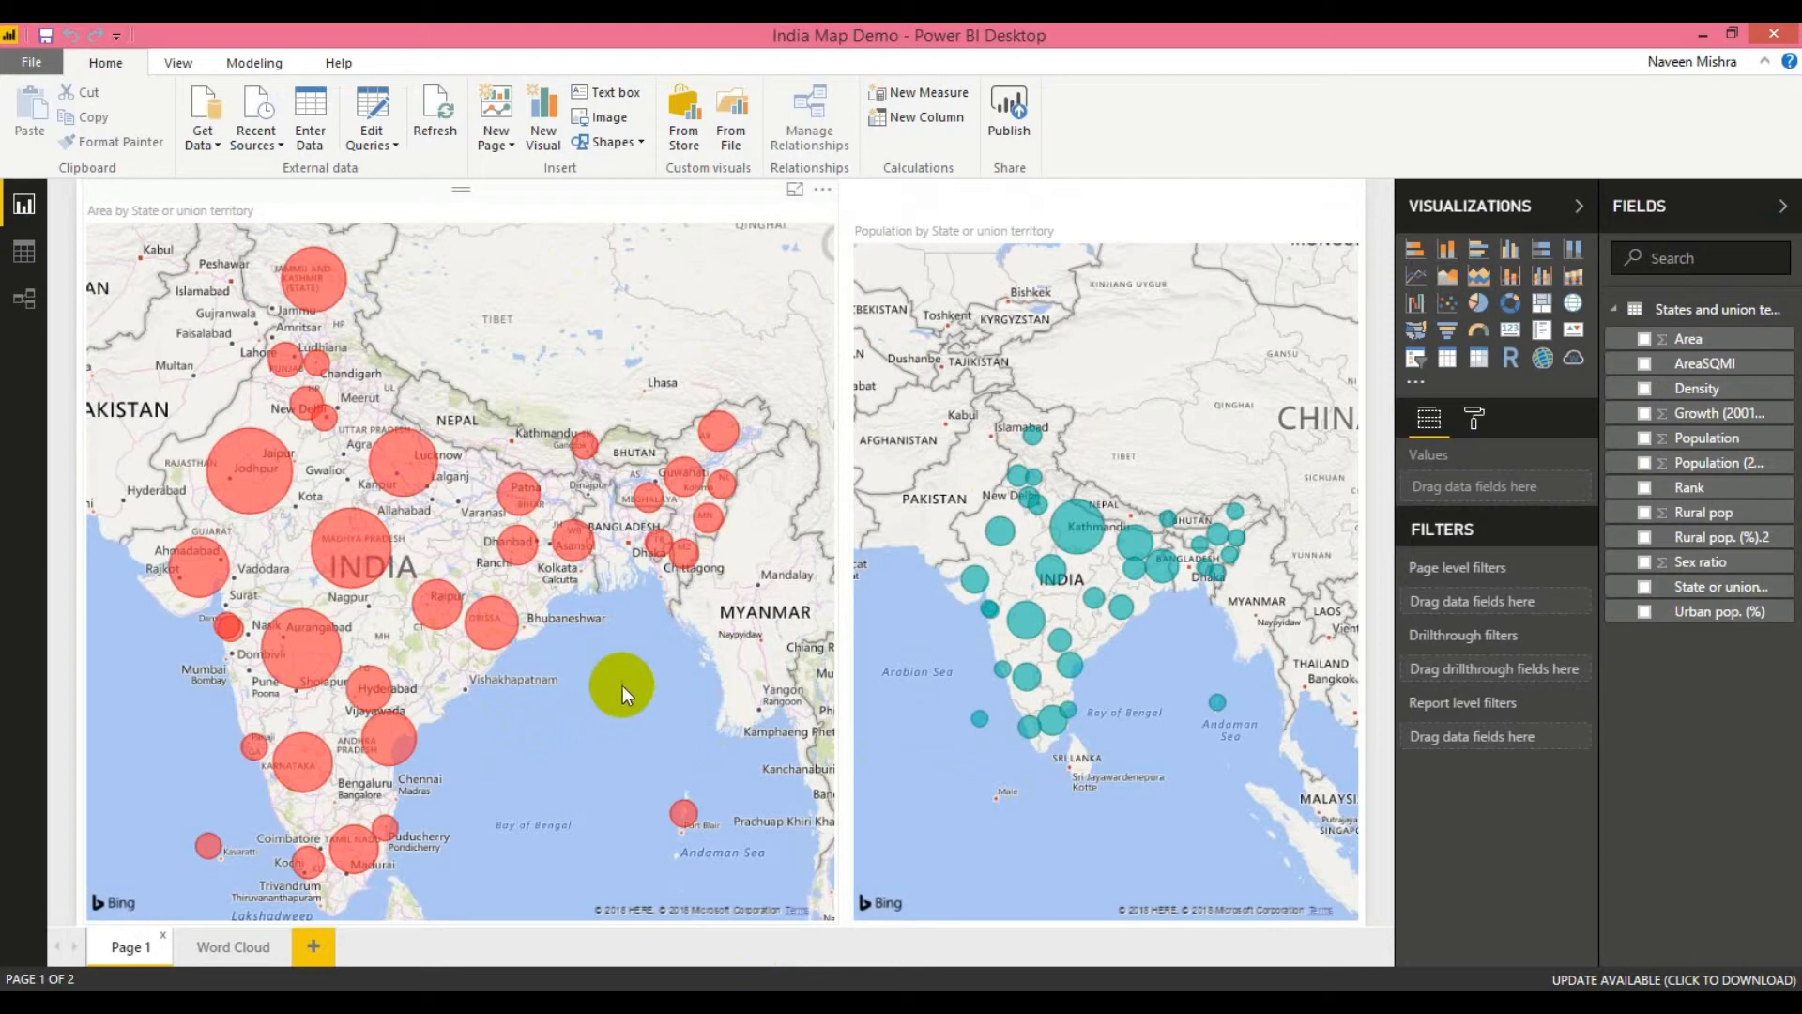
pyautogui.click(223, 944)
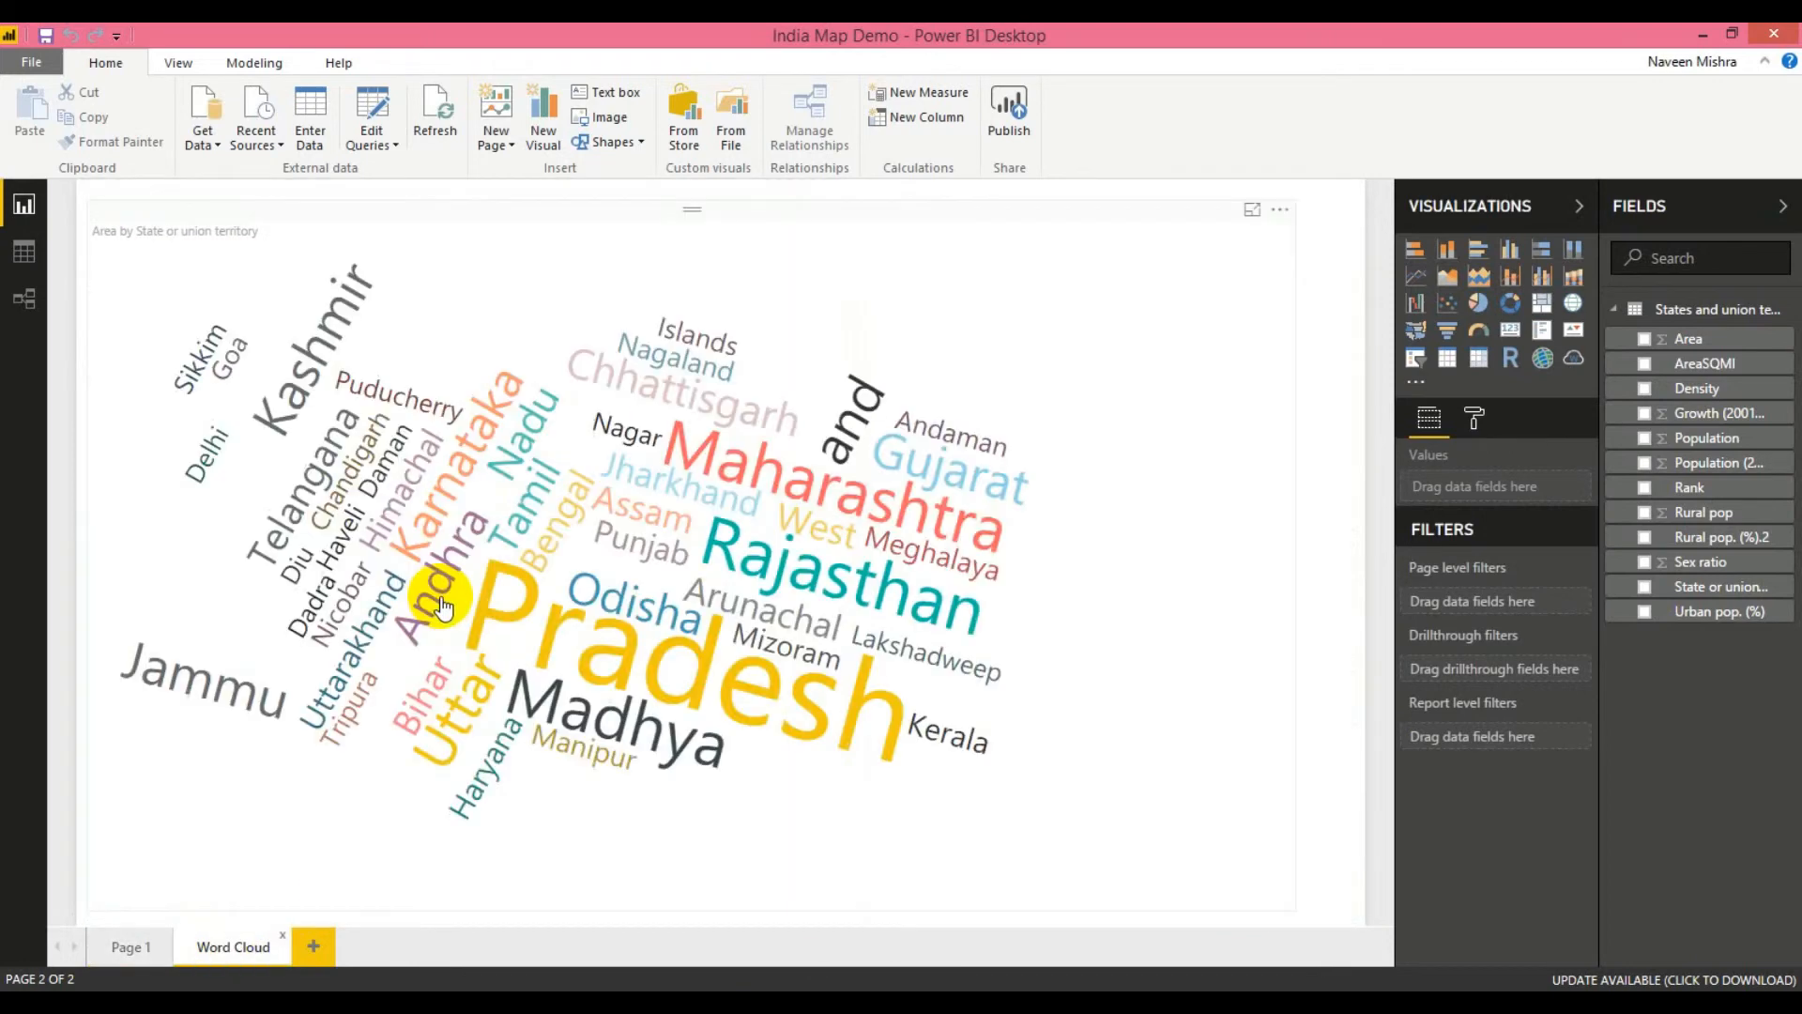
pyautogui.click(143, 943)
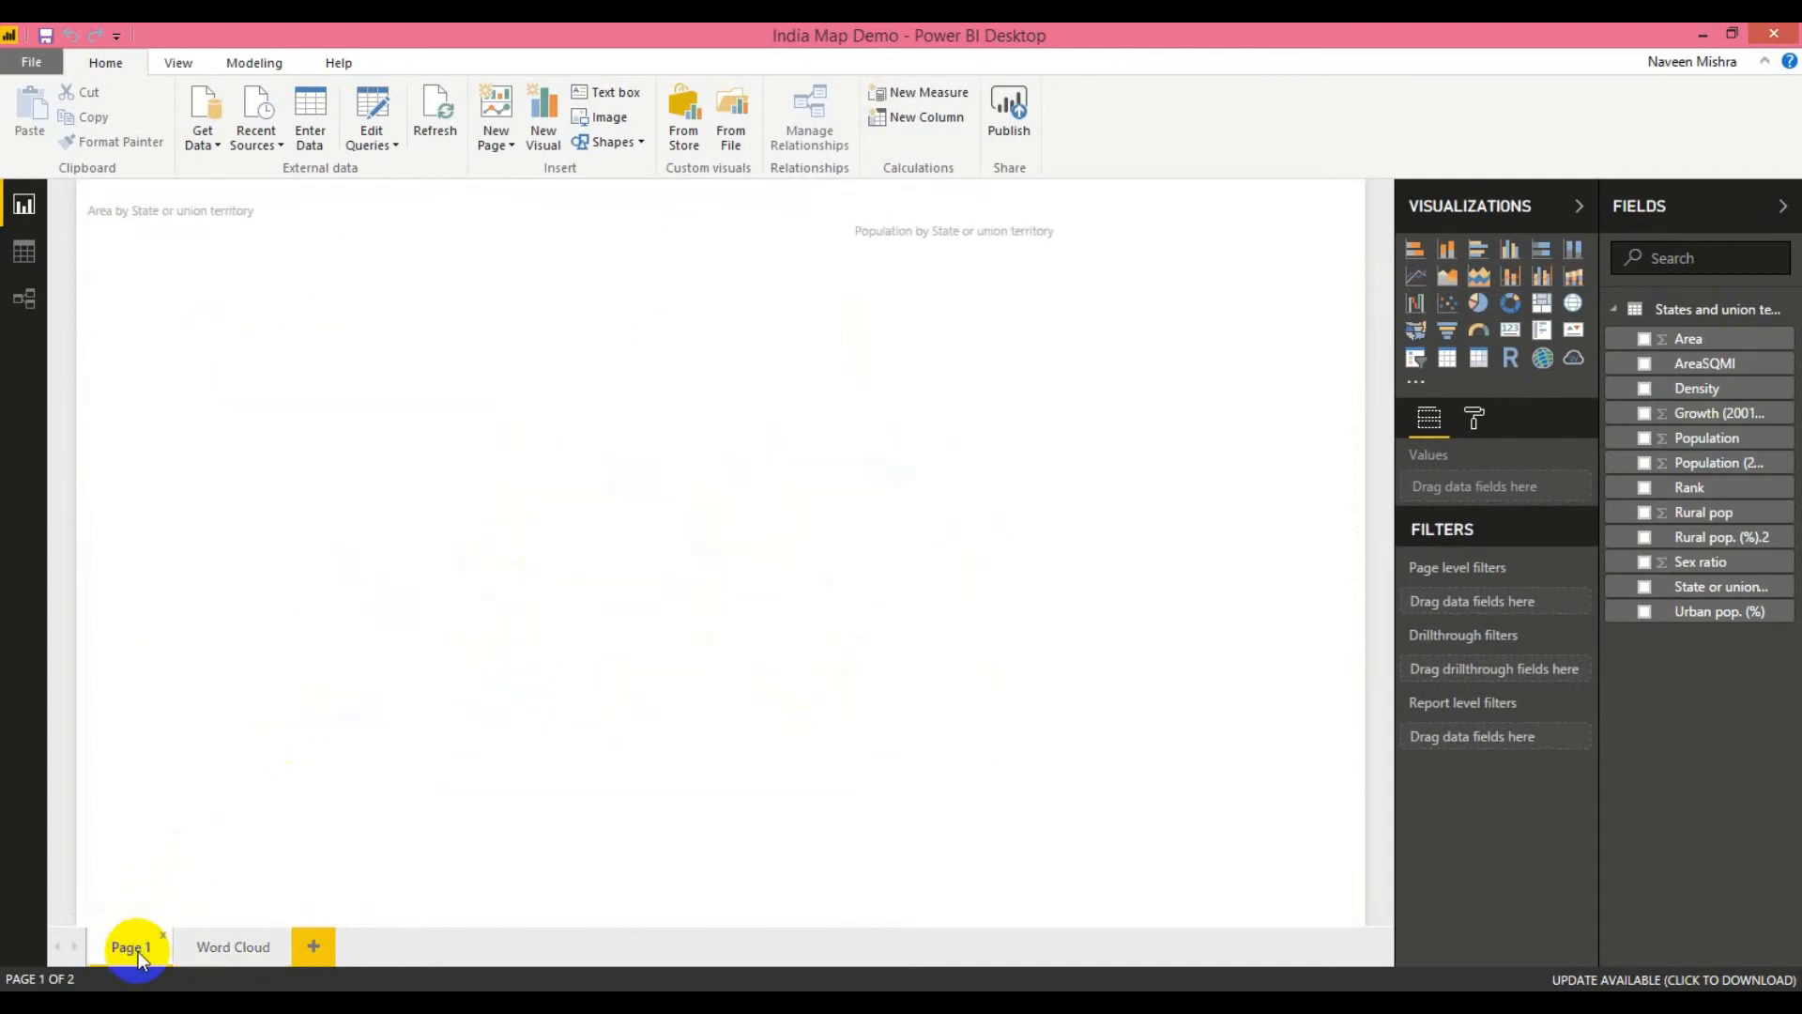
# Switch to the Formating Demo report and view its Sales Analysis and Map India pages
pyautogui.moveTo(854, 1002)
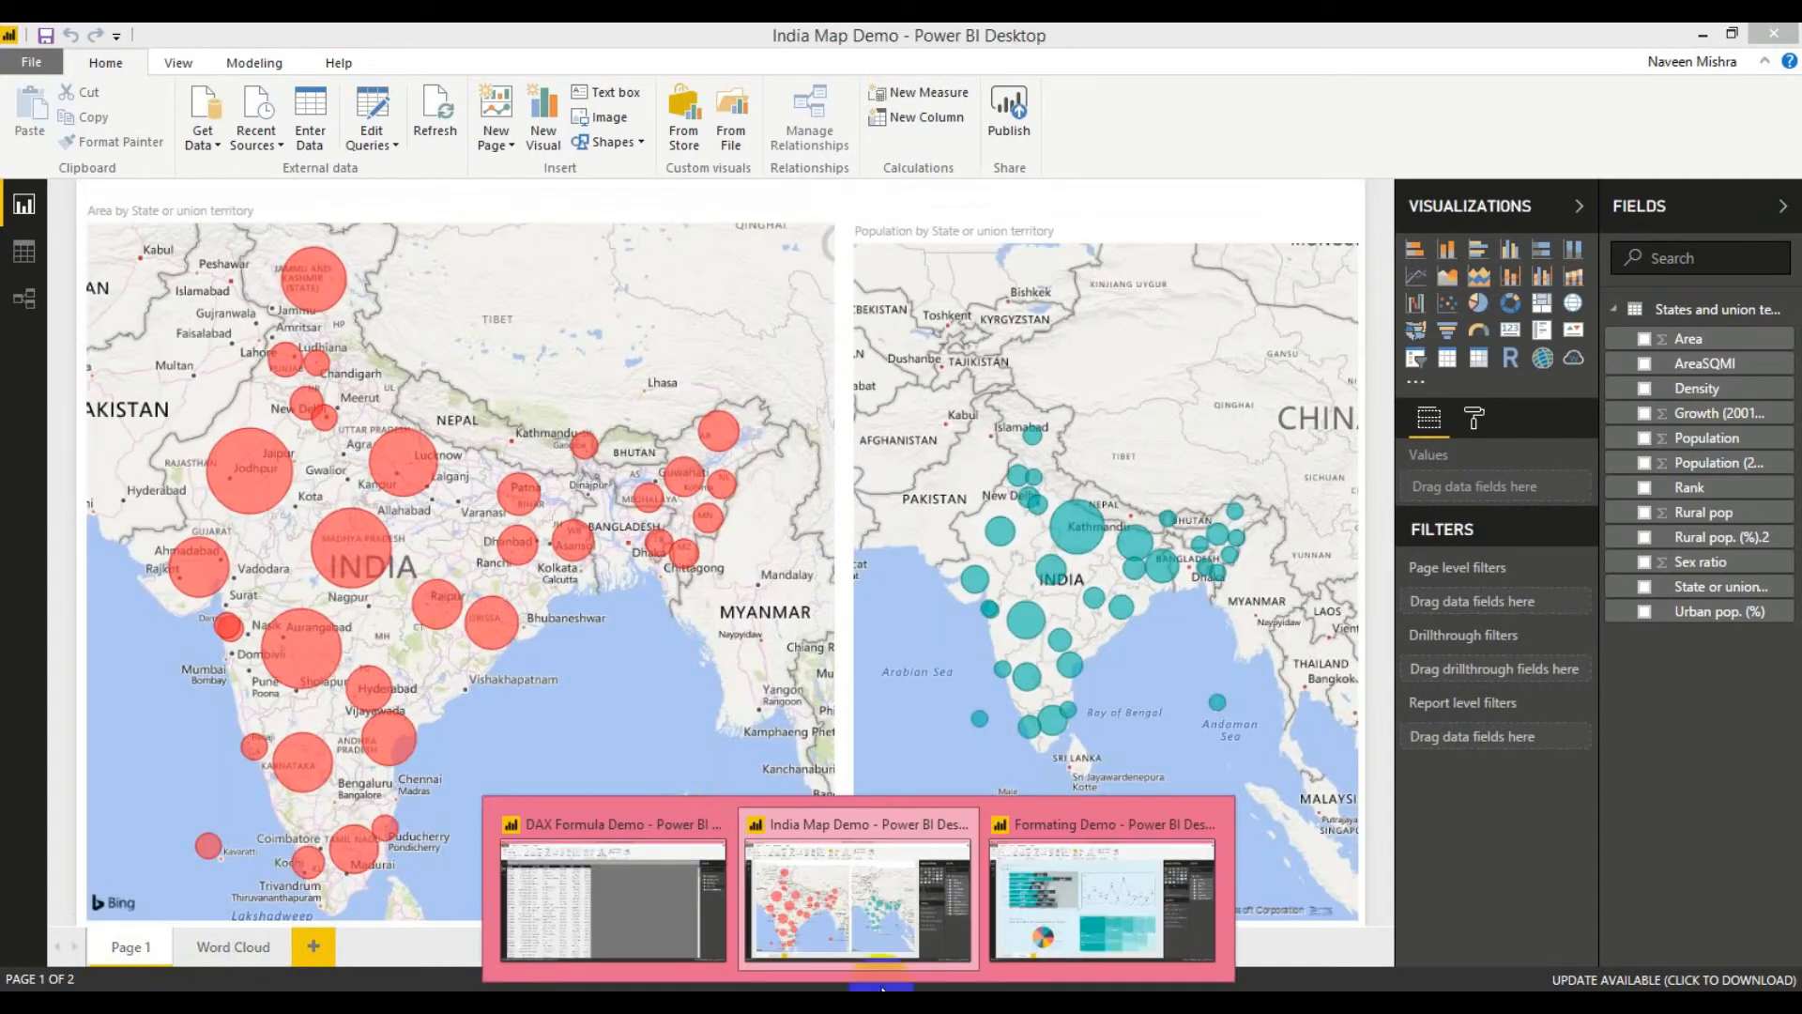
pyautogui.click(1054, 906)
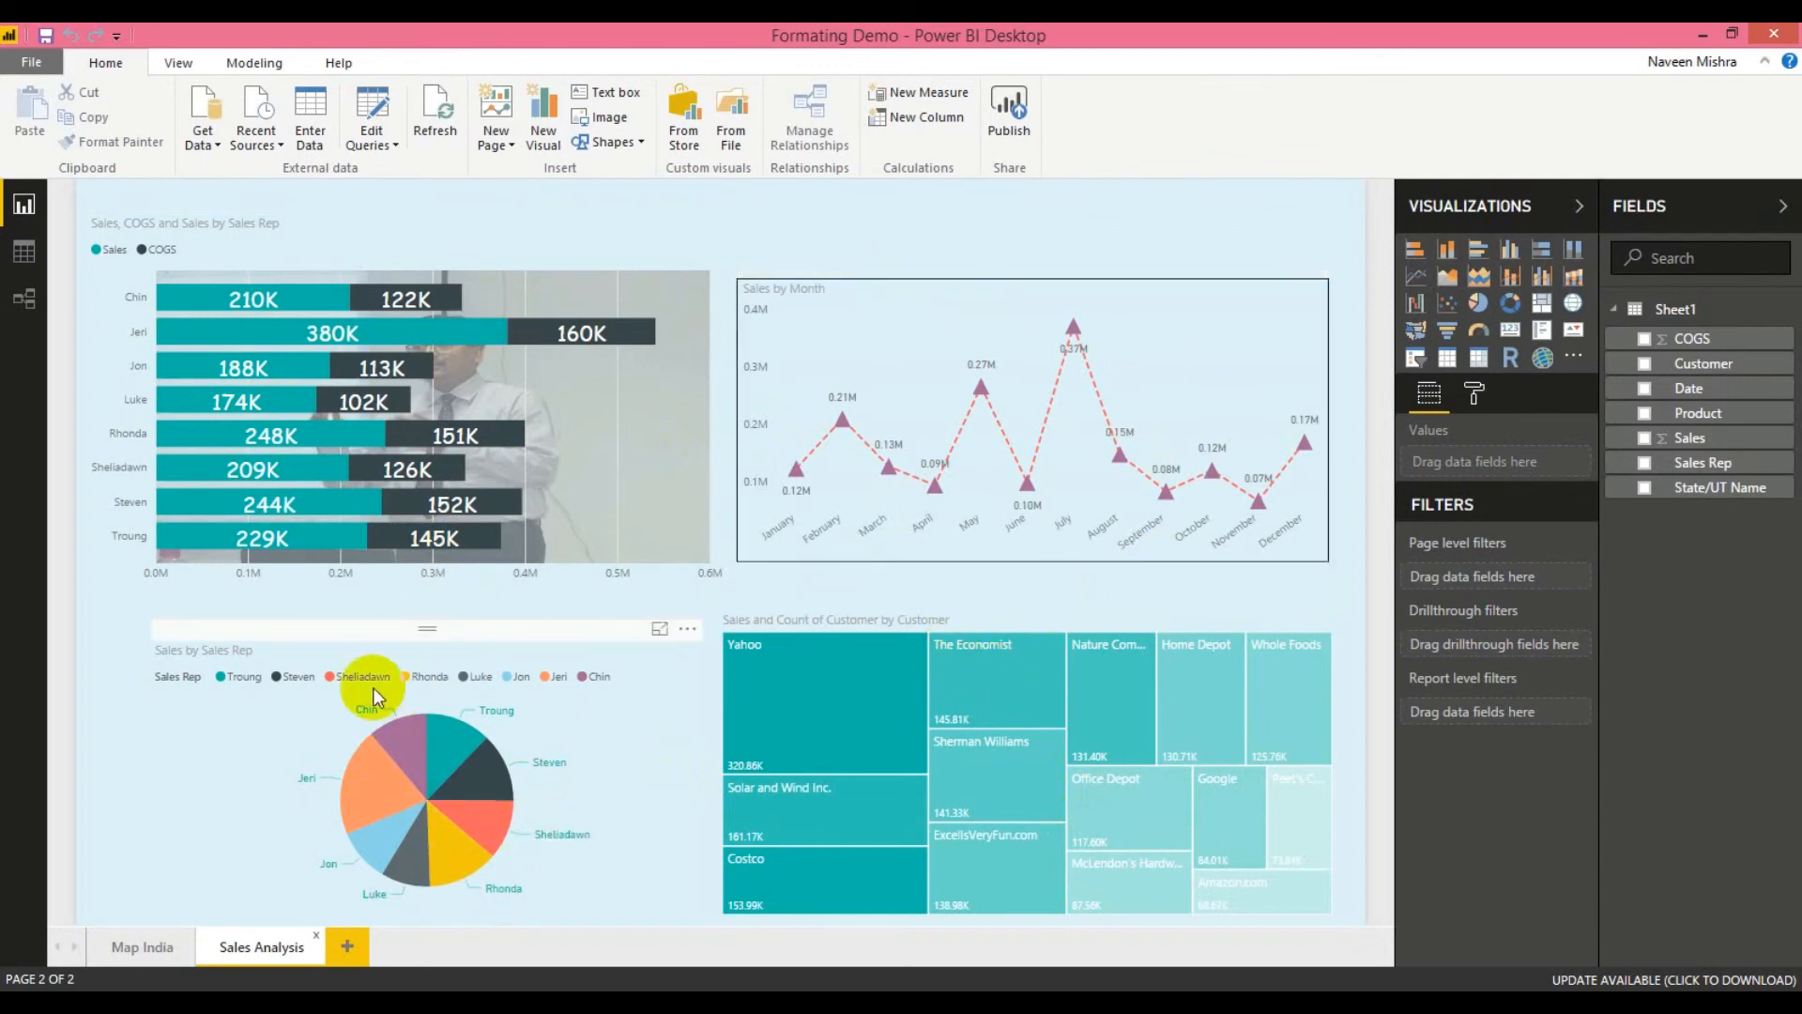
pyautogui.click(137, 948)
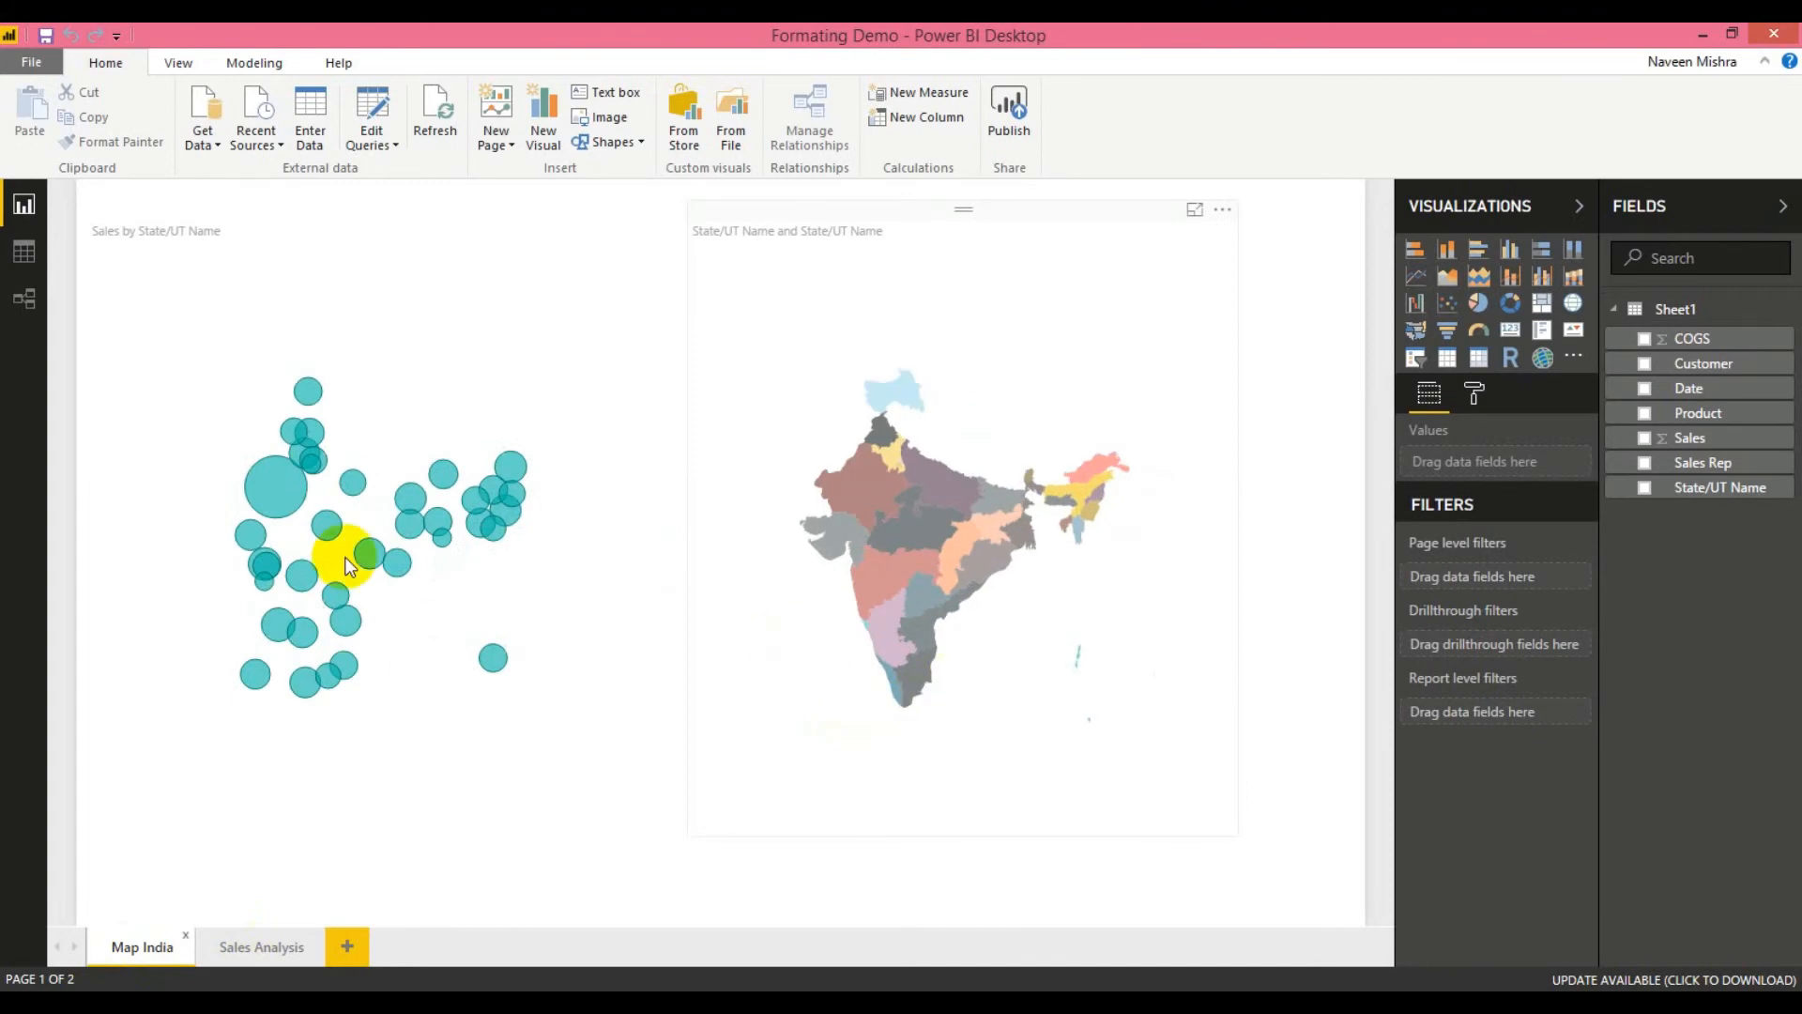